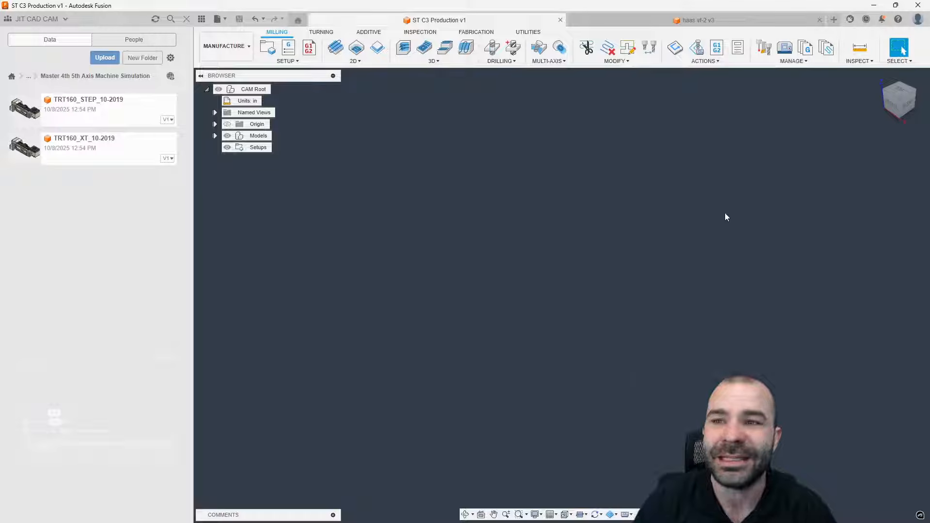
- Open the machine library and search the Fusion library for VF-2
left_click(782, 53)
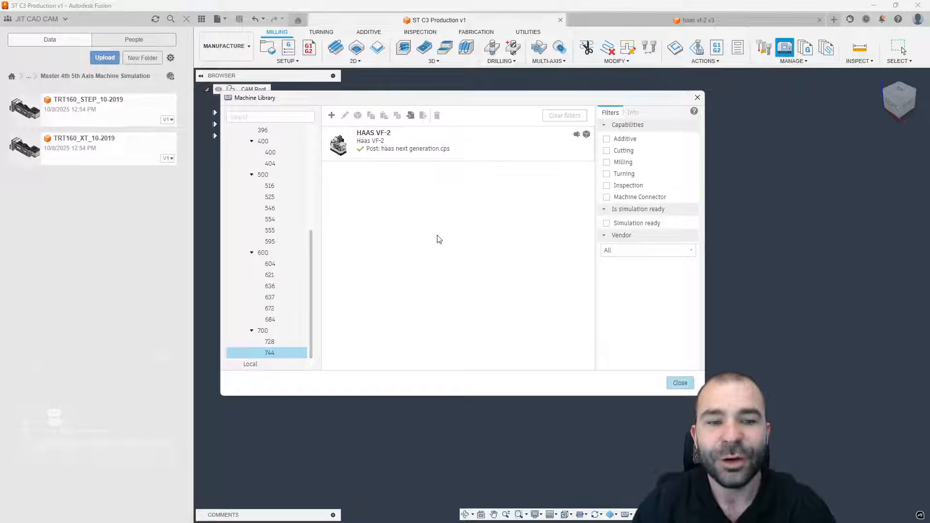
scroll(272, 339, "down", 1)
left_click(266, 365)
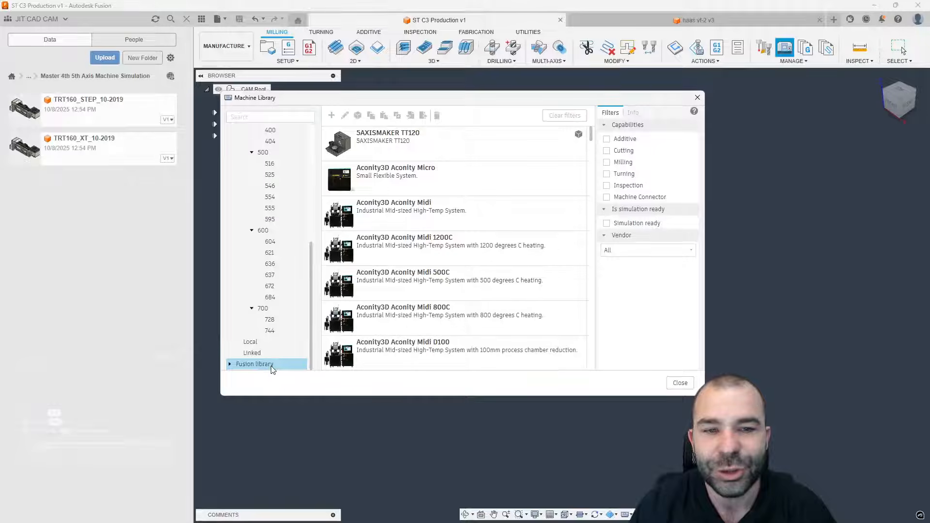
left_click(278, 113)
type("VF2")
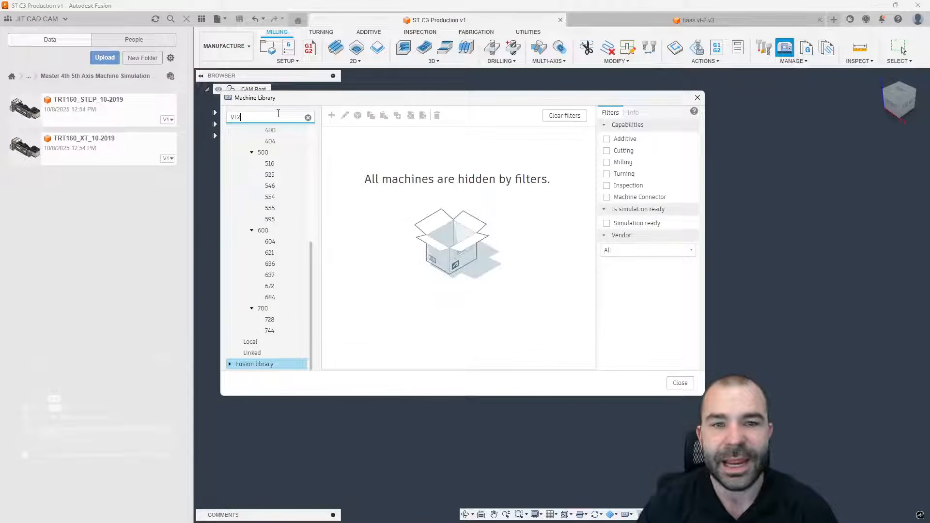
key("BackSpace")
type("-2")
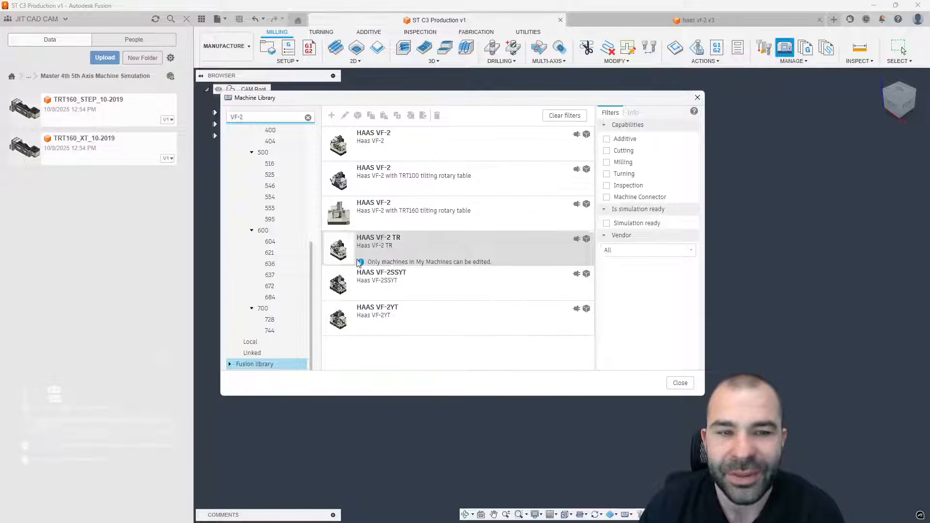
- Search the Fusion library for VF-3 and copy the standard HAAS VF-3 machine
key("BackSpace")
type("3")
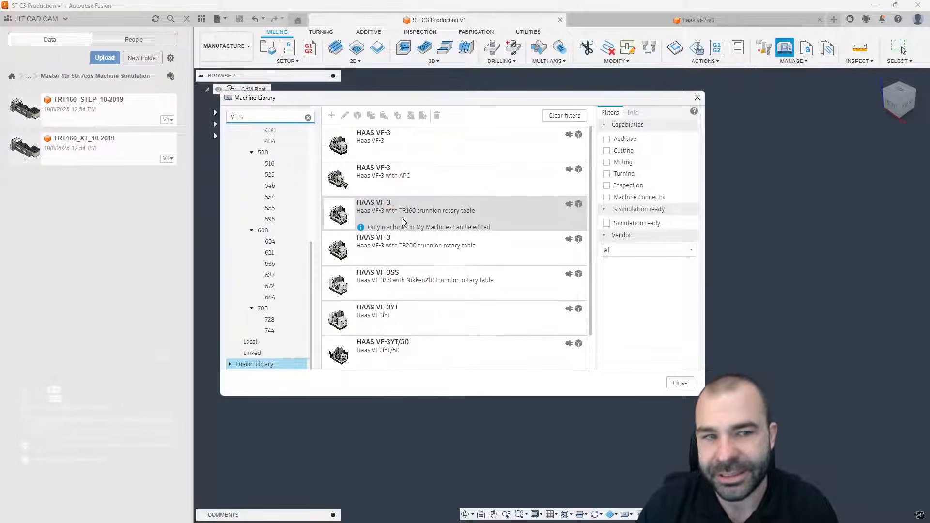
left_click(400, 141)
right_click(438, 139)
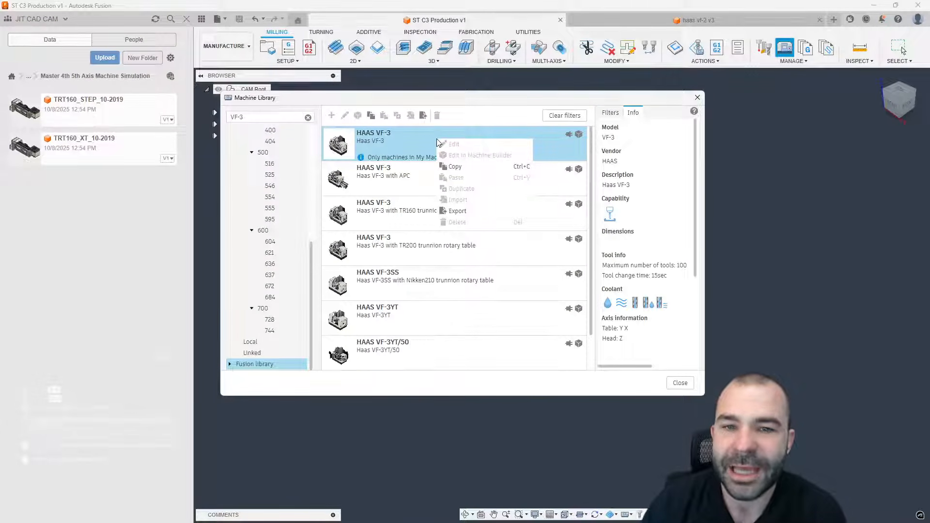
left_click(454, 166)
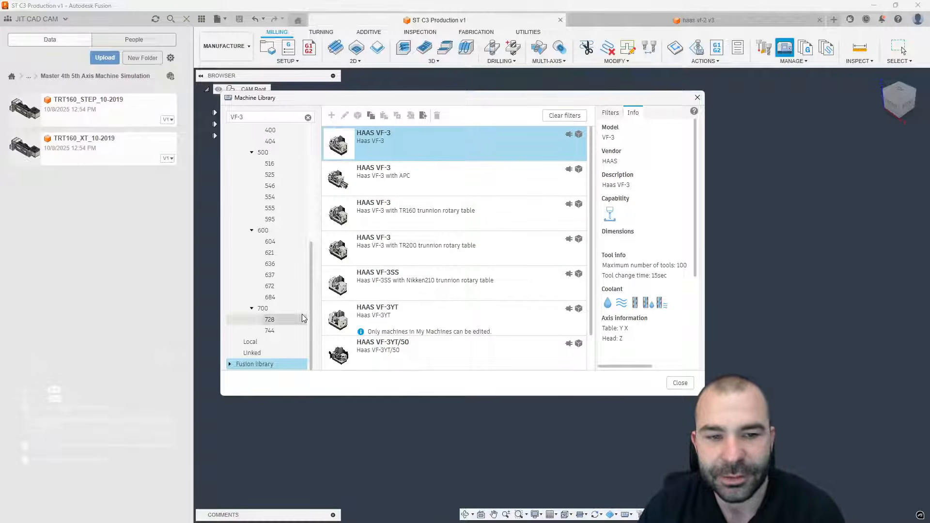
- Paste the copied HAAS VF-3 machine into the fsf folder of the cloud machines
scroll(289, 300, "up", 6)
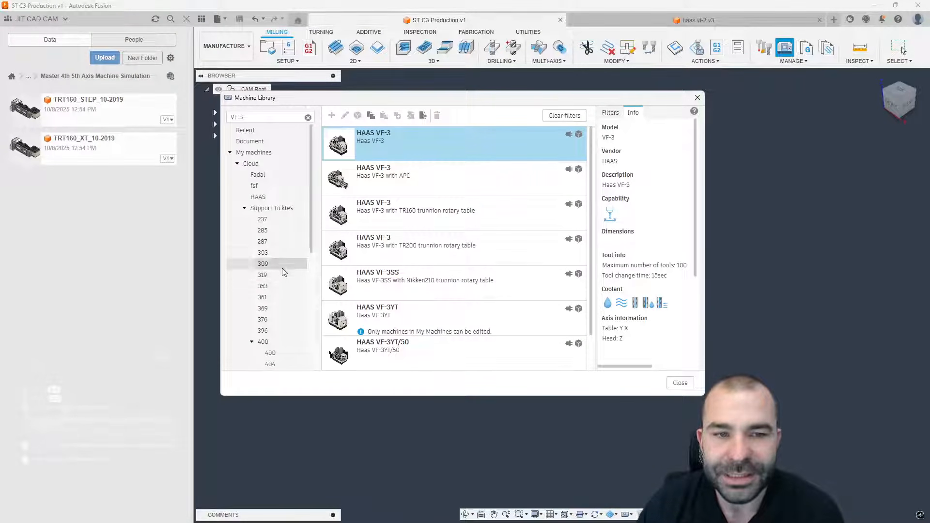
left_click(272, 189)
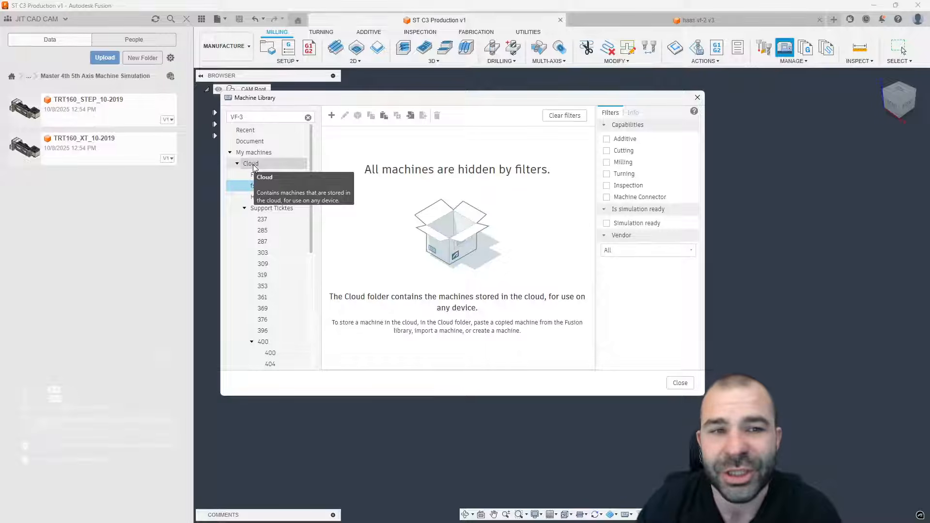
right_click(403, 199)
left_click(383, 237)
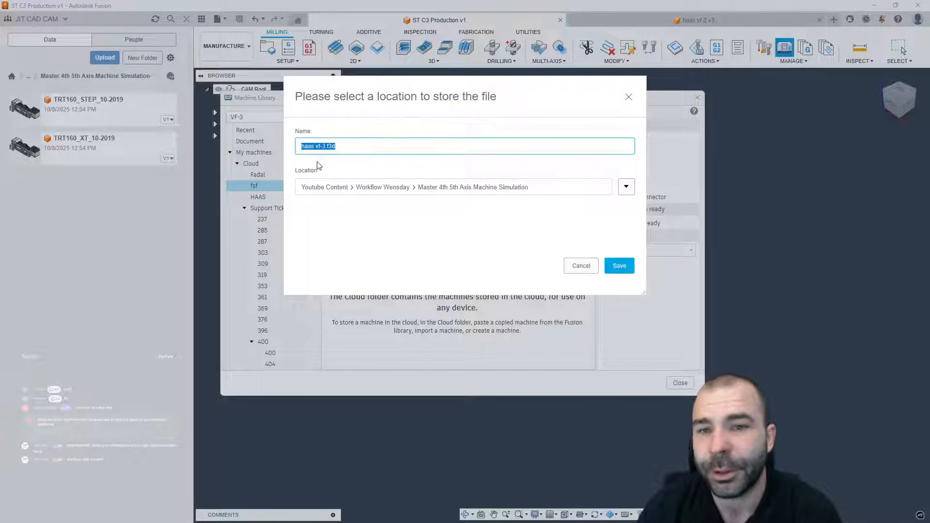
- Save haas vf-3.f3d in the Master 4th 5th Axis Machine Simulation folder and decline the Machine Connector download
left_click(626, 188)
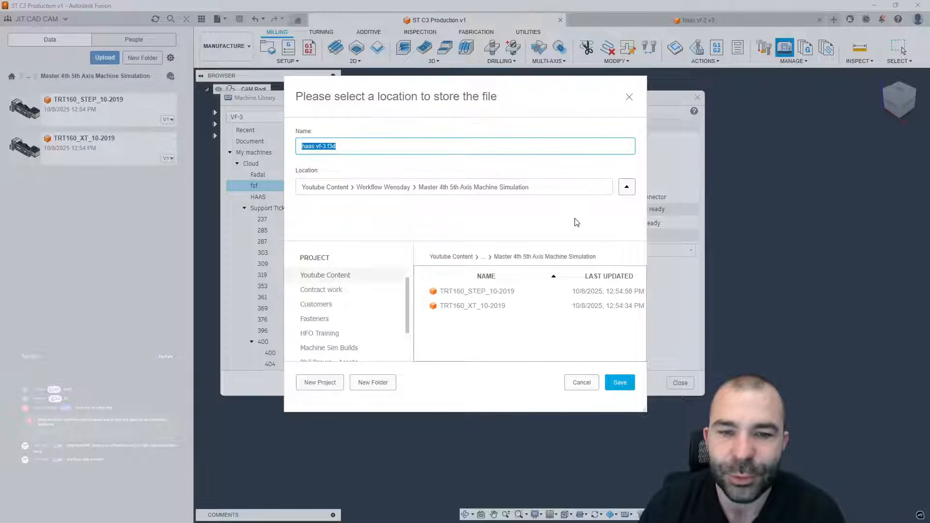
scroll(340, 291, "down", 2)
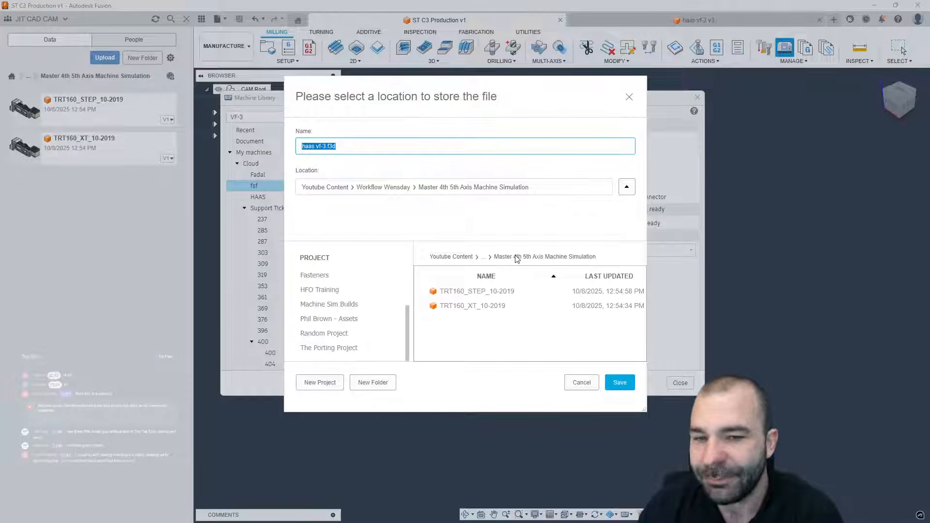
left_click(621, 383)
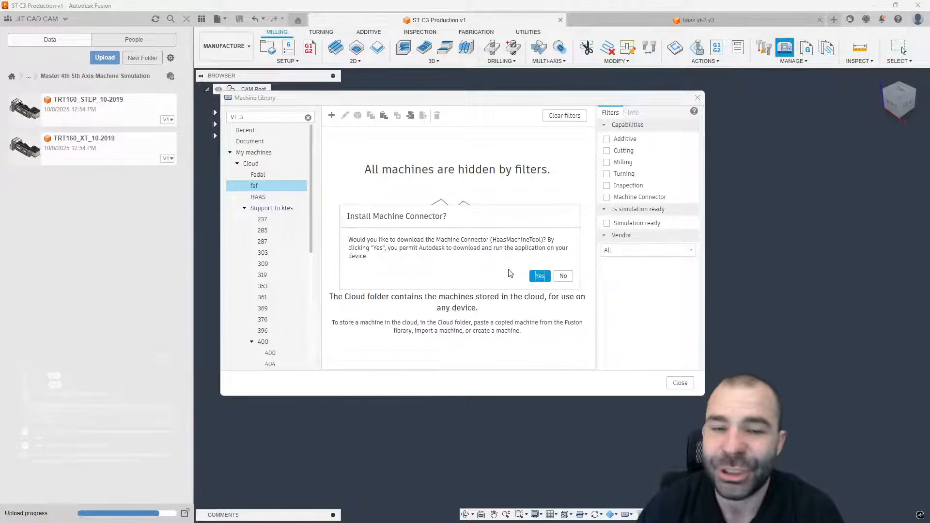
left_click(564, 277)
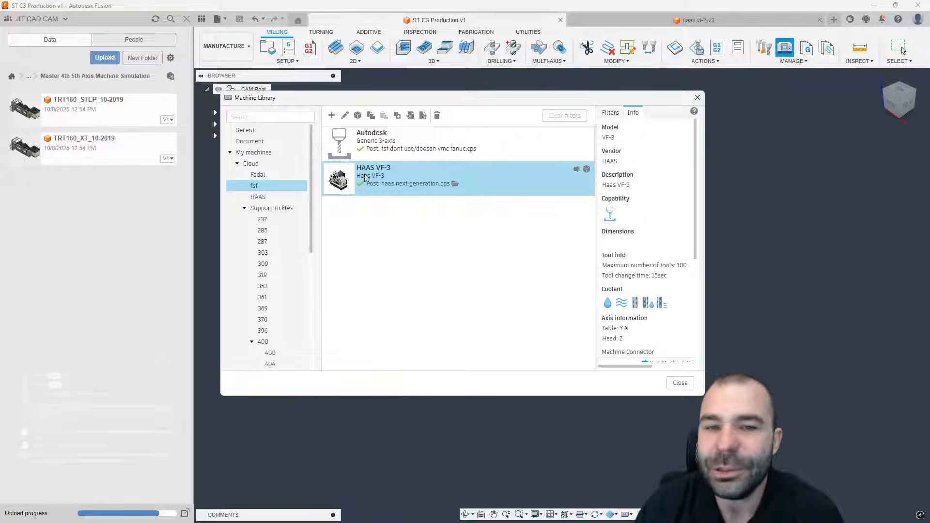
- Select the HAAS VF-3 in the fsf folder, then close the machine library
left_click(411, 249)
left_click(397, 187)
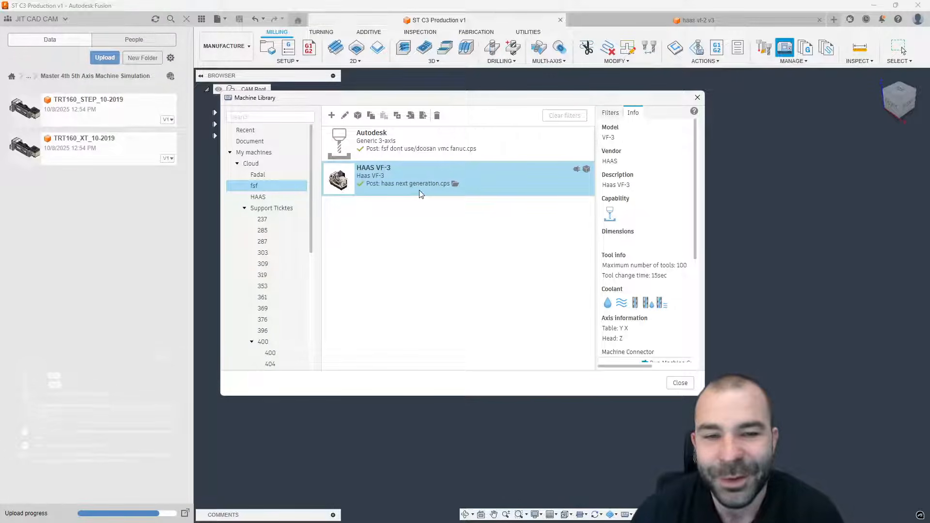
left_click(687, 384)
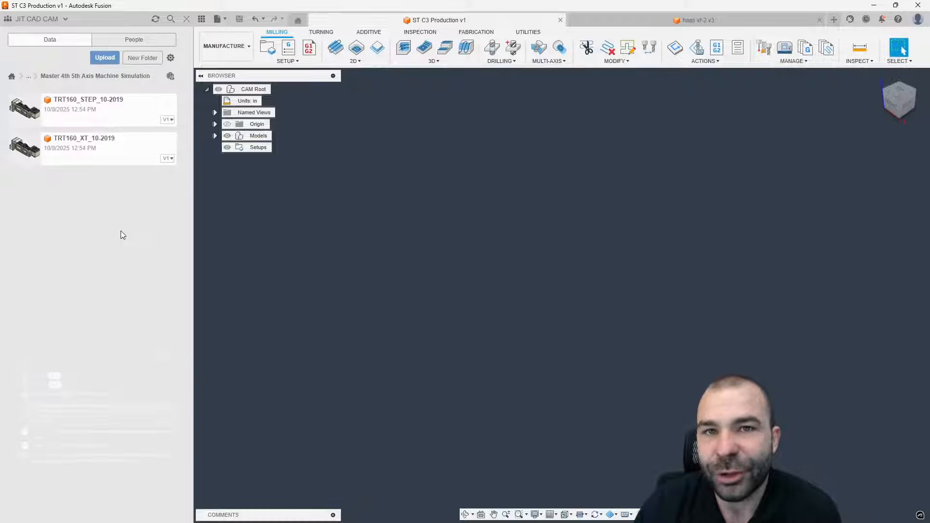
- Open the TRT160_STEP_10-2019 and TRT160_XT_10-2019 designs and examine how each trunnion model is split into components
double_click(109, 120)
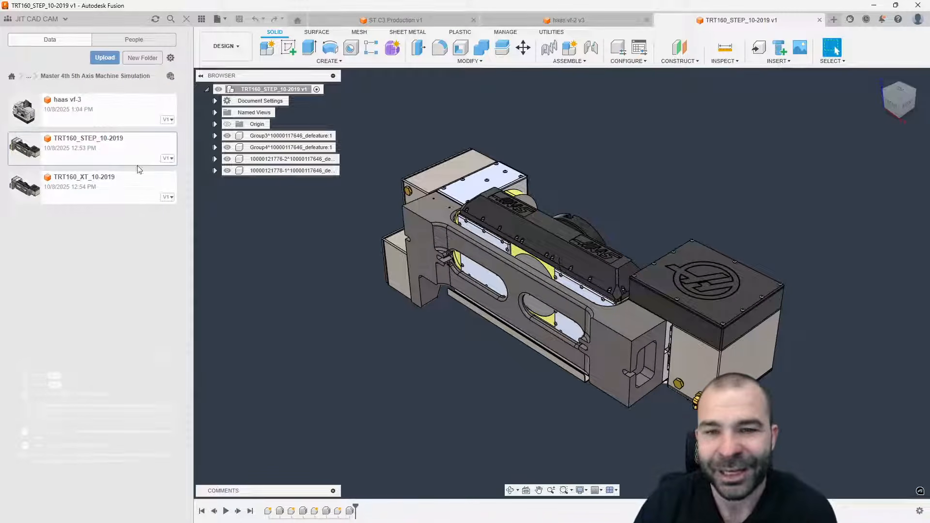
middle_click_drag(332, 213, 328, 301, "shift")
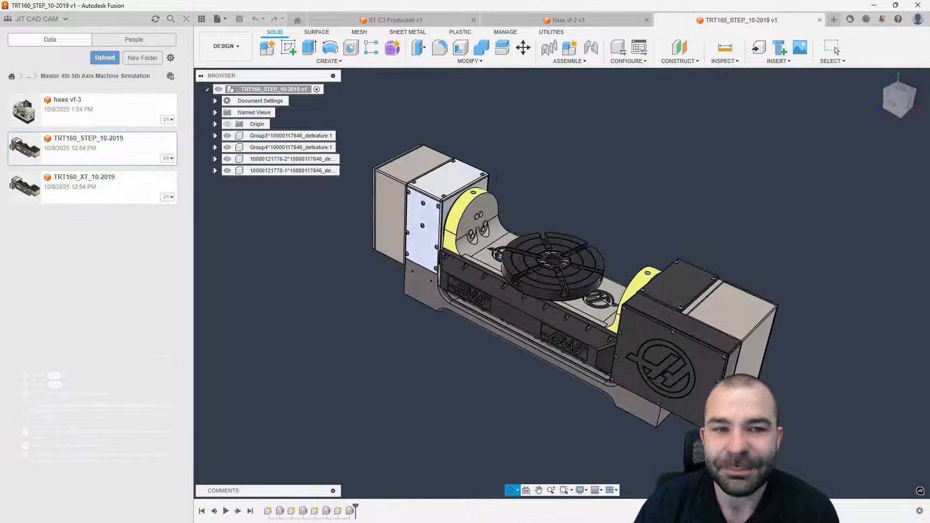
double_click(85, 185)
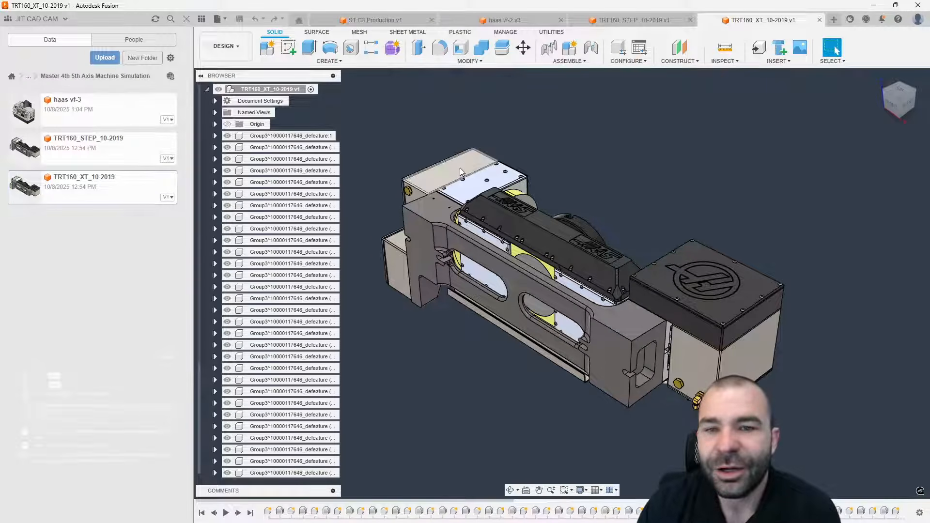
middle_click_drag(460, 167, 421, 228, "shift")
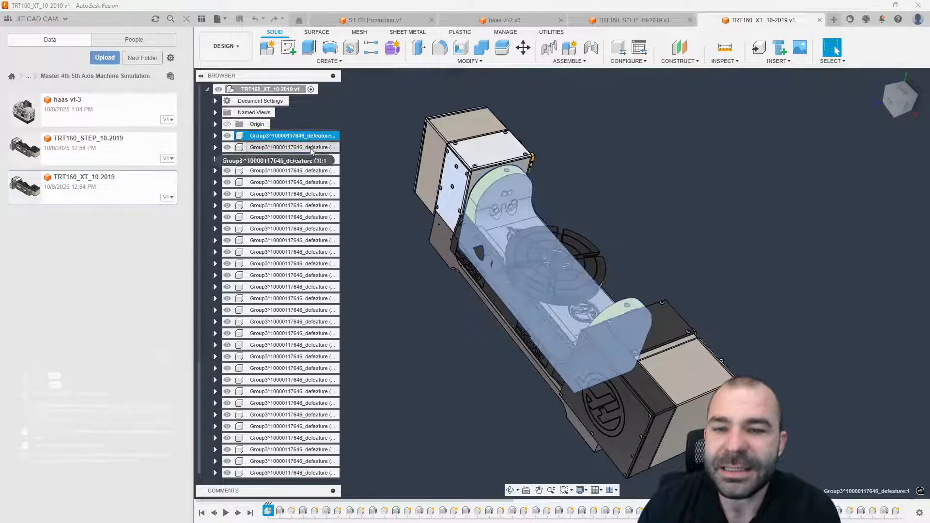
left_click(310, 170)
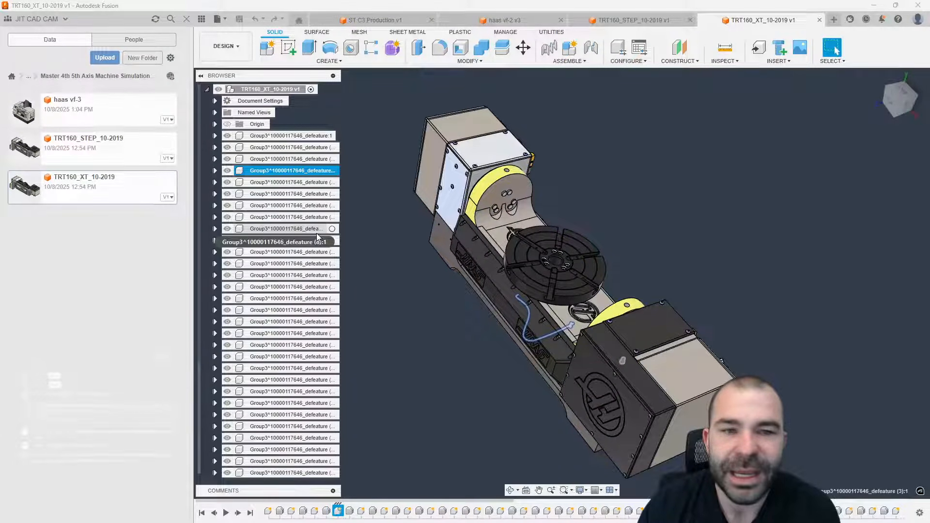
left_click(609, 23)
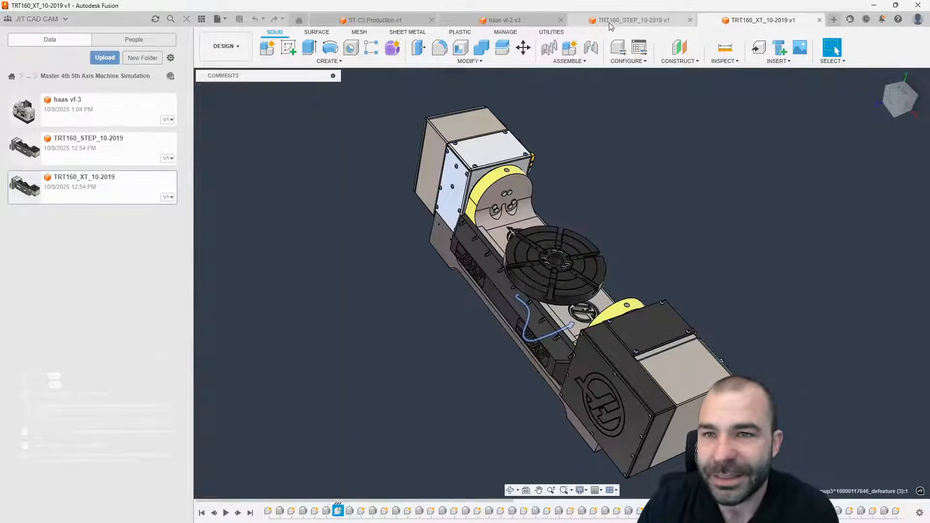
left_click(290, 147)
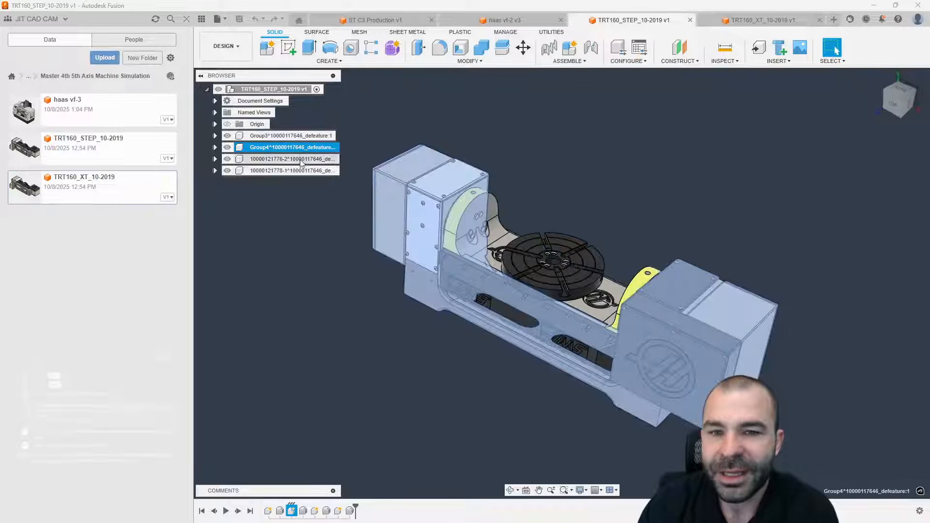
left_click(302, 171)
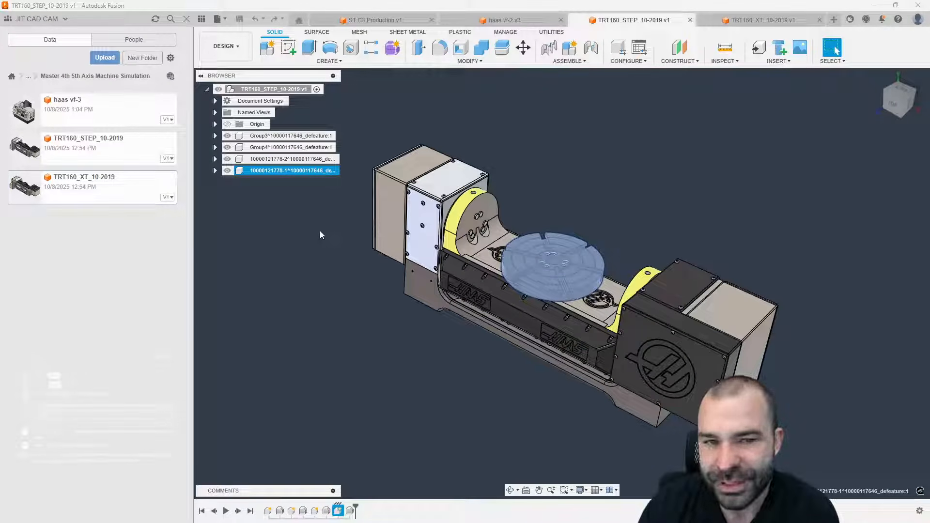
left_click(215, 160)
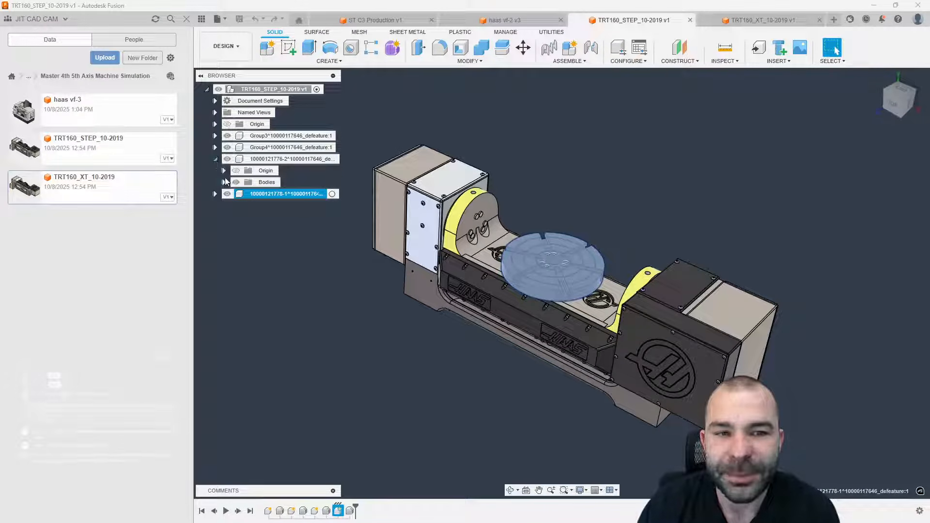
left_click(224, 182)
left_click(251, 219)
left_click(283, 159)
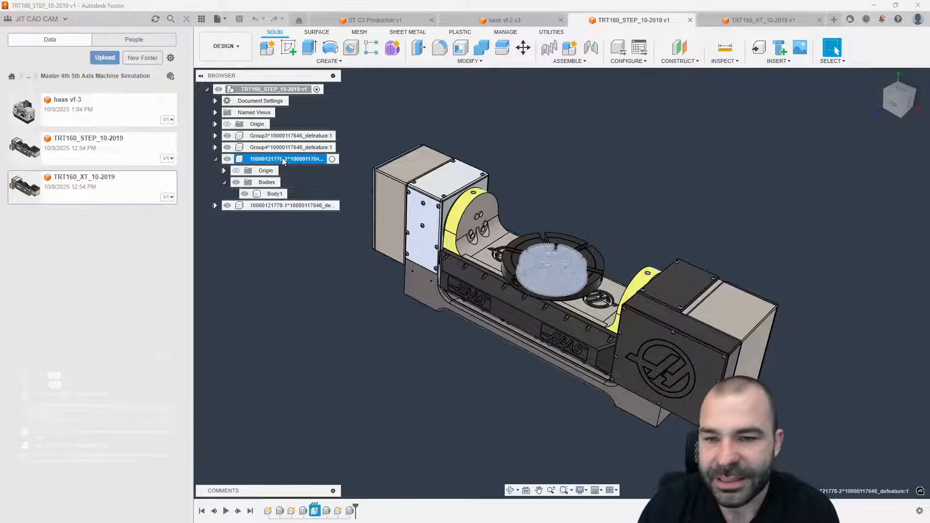
left_click(338, 244)
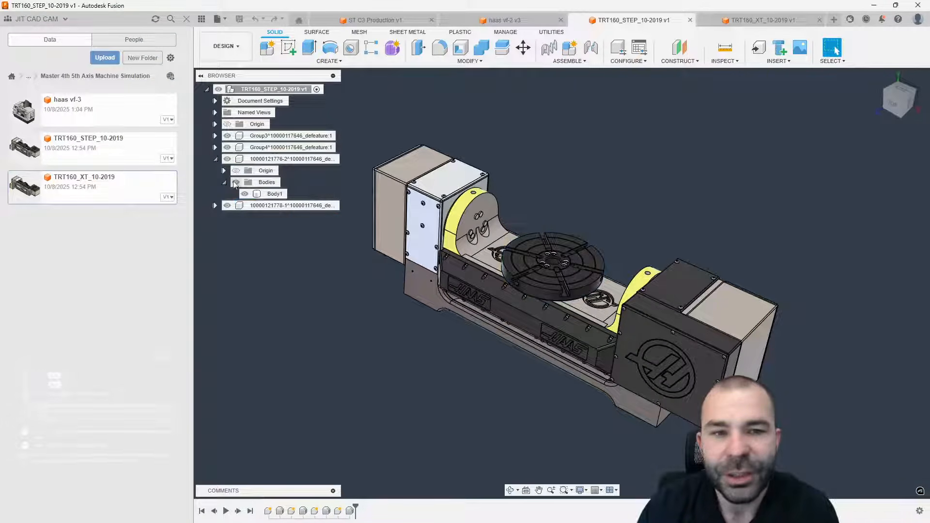
left_click(216, 159)
left_click(227, 170)
middle_click_drag(473, 244, 489, 276, "shift")
left_click(227, 171)
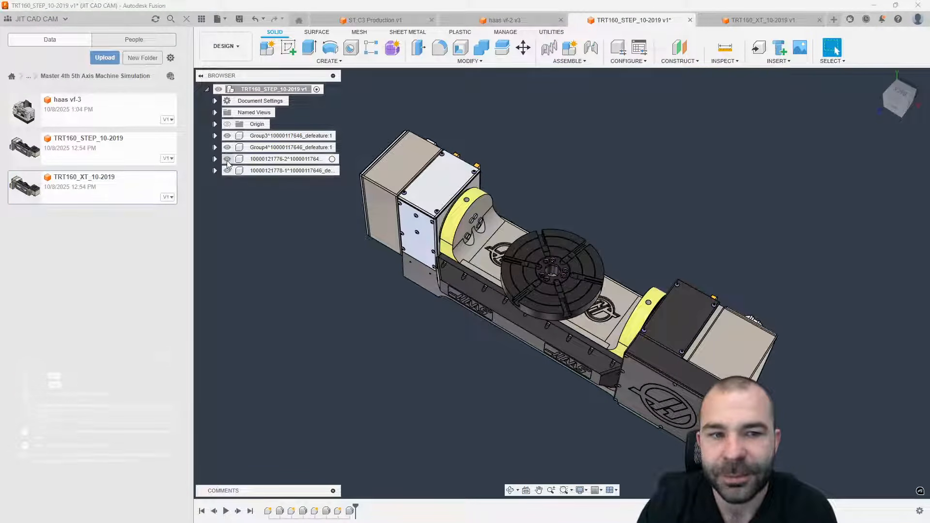
left_click(227, 159)
middle_click_drag(257, 221, 257, 210, "shift")
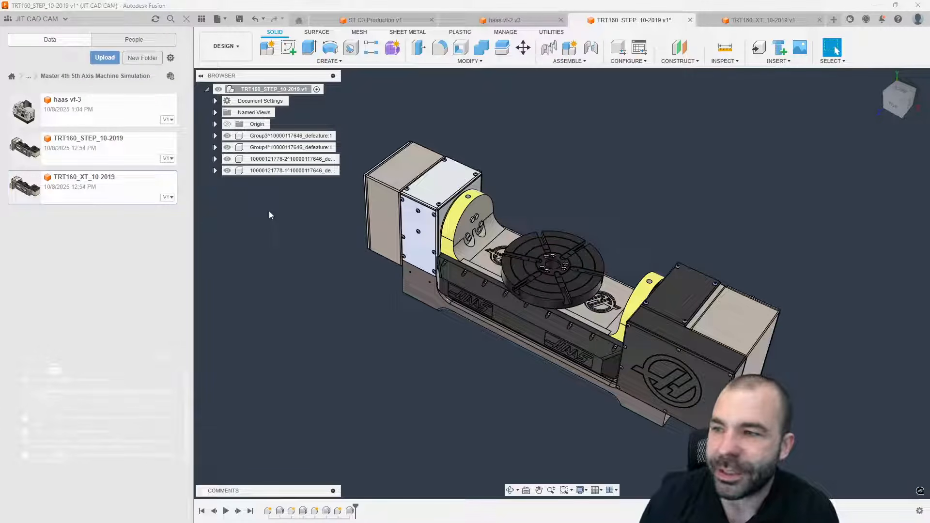
- Rename the Group3 component, the trunnion's tilting cradle, as A Axis
left_click(261, 137)
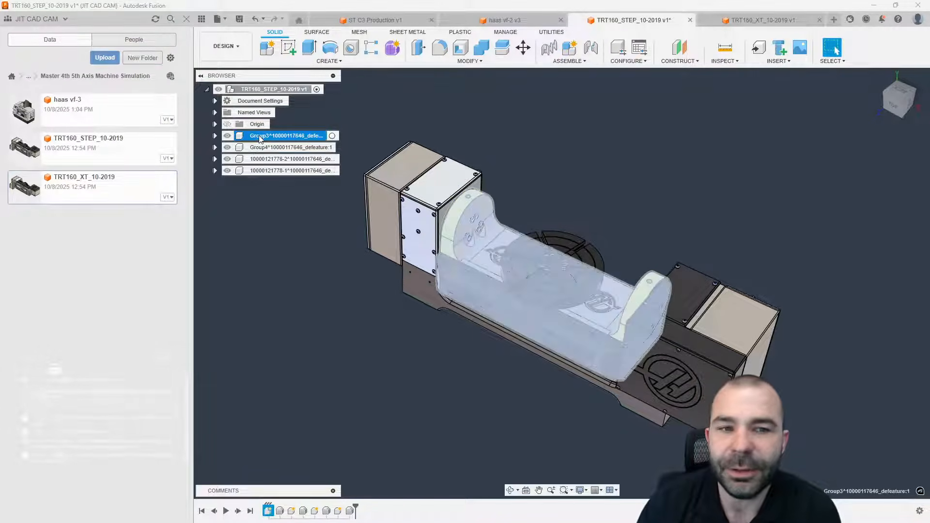
middle_click_drag(330, 252, 335, 242, "shift")
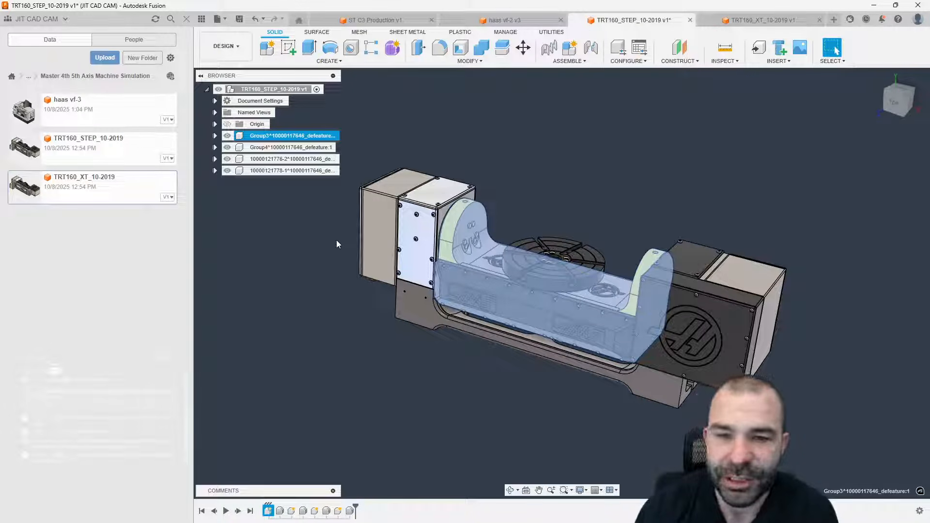
double_click(281, 136)
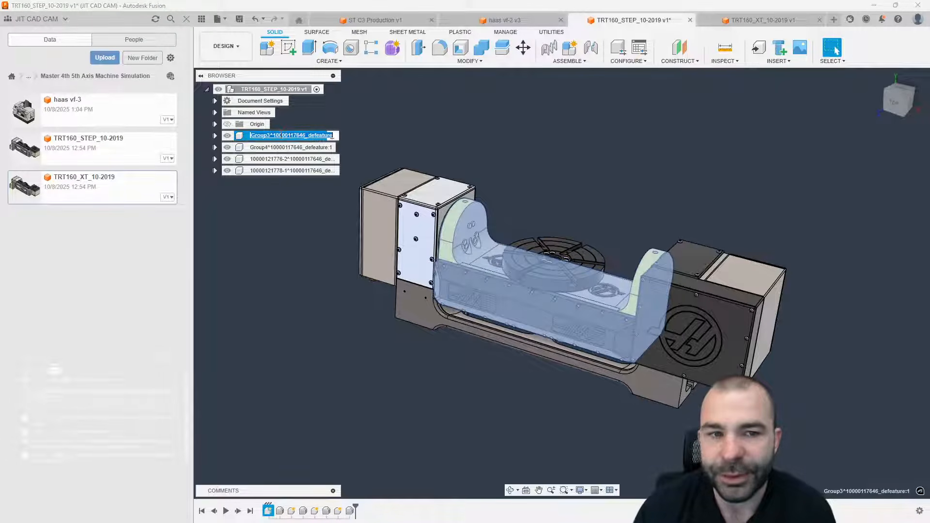
type("A Axi")
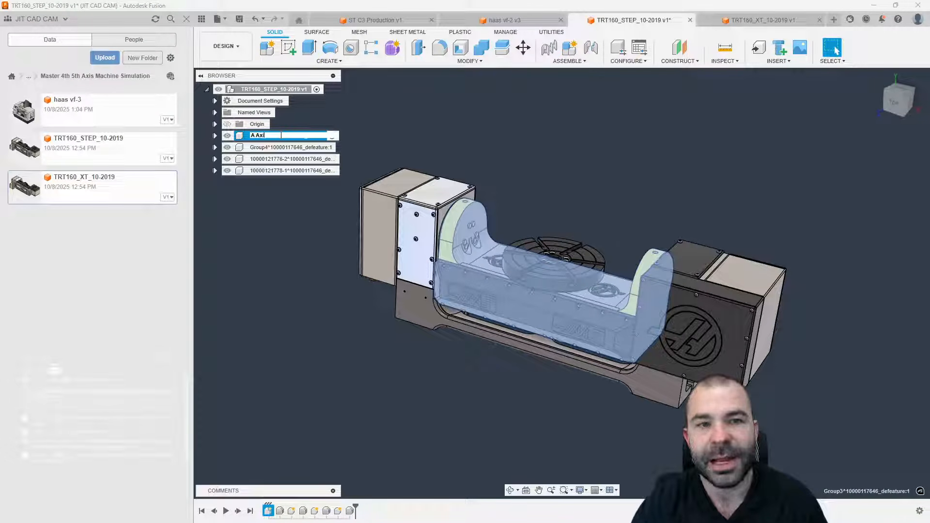
type("s")
key("Return")
- Rename the Group4 component, the trunnion's fixed base with its end housings, as Base X Axis
left_click(278, 146)
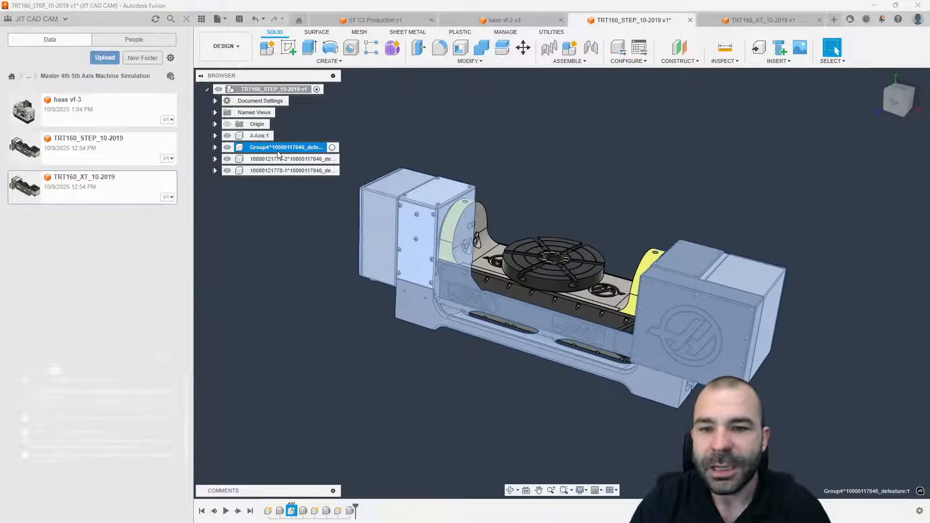
double_click(278, 151)
type("Bas")
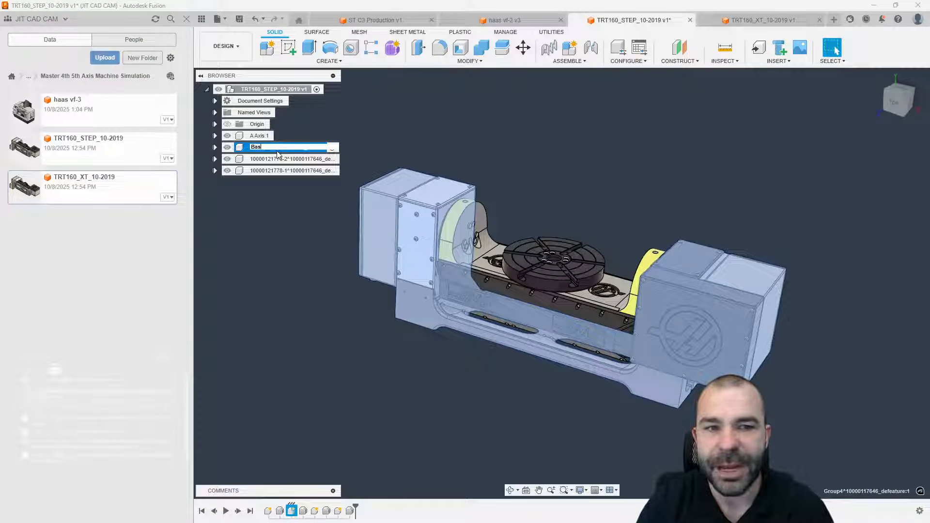
type("e X")
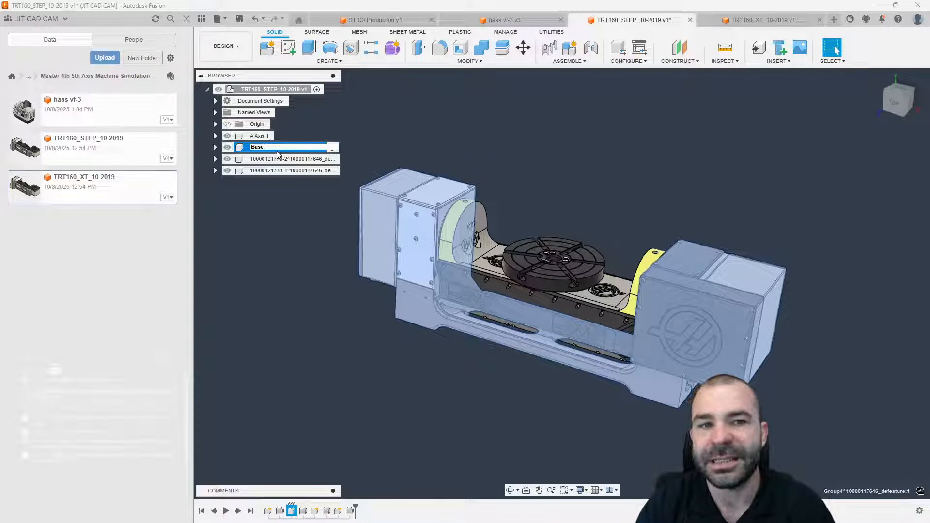
type(" Axis")
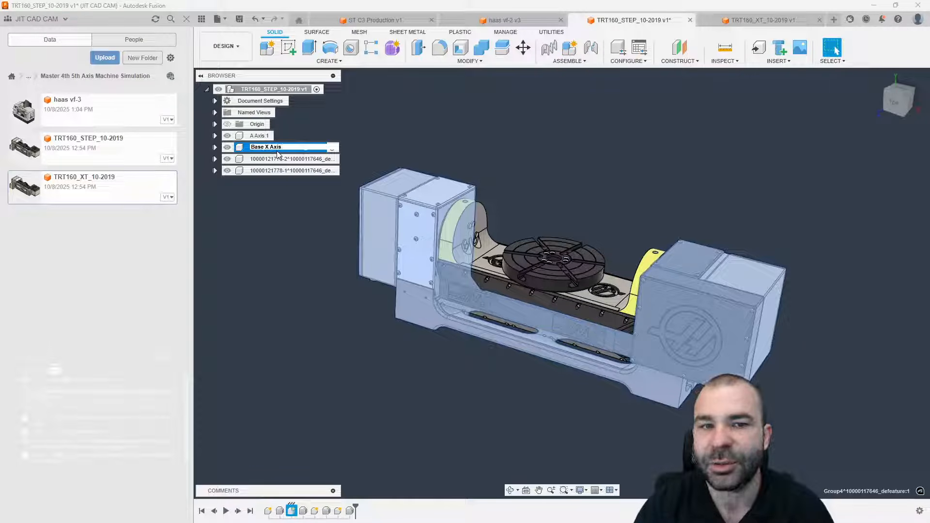
key("Return")
left_click(276, 160)
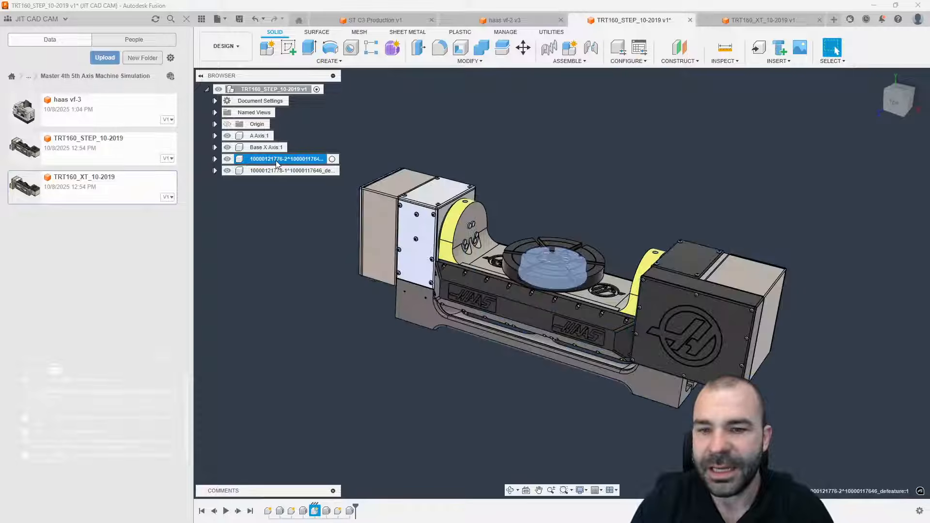
left_click(280, 170)
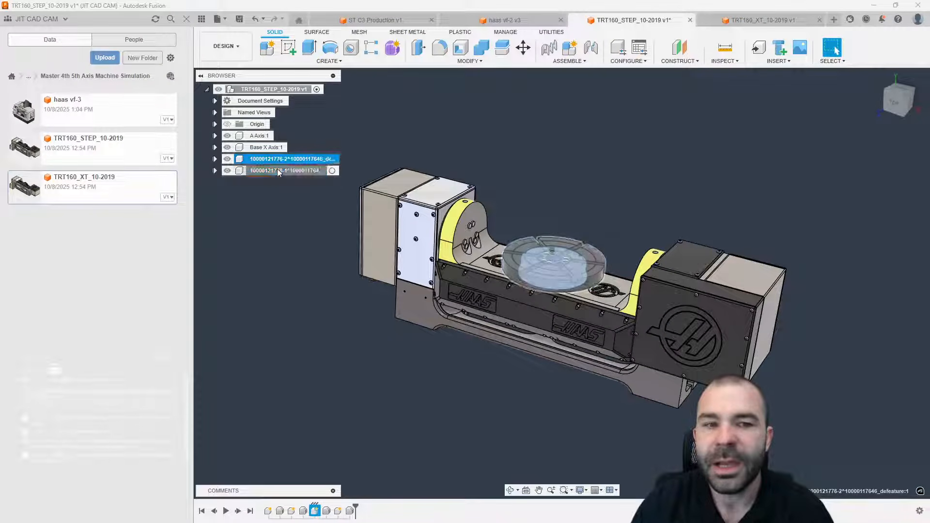
double_click(280, 170)
type("C")
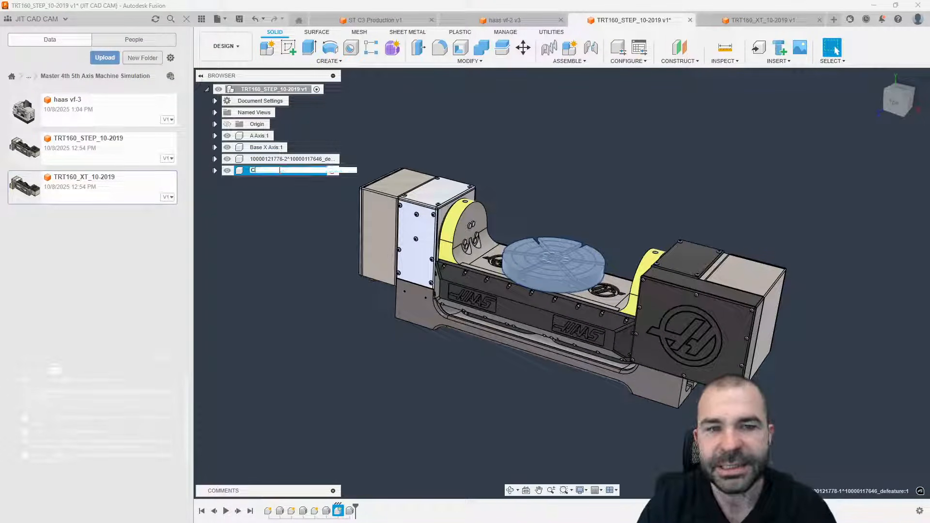
type(" Axis")
key("Return")
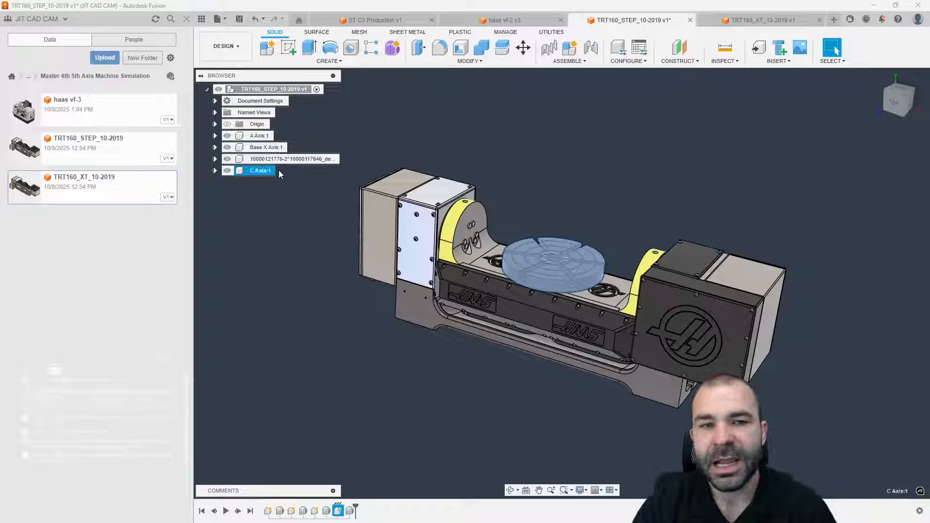
left_click(280, 195)
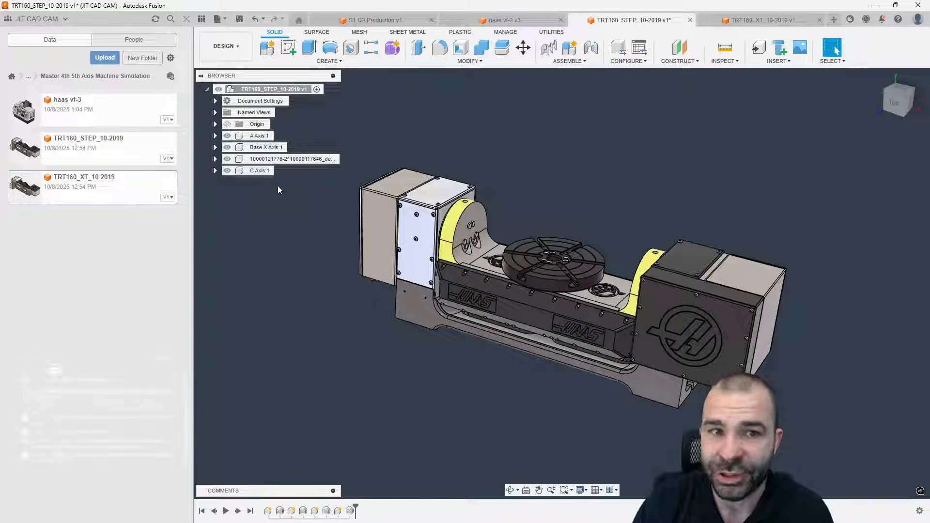
right_click(270, 160)
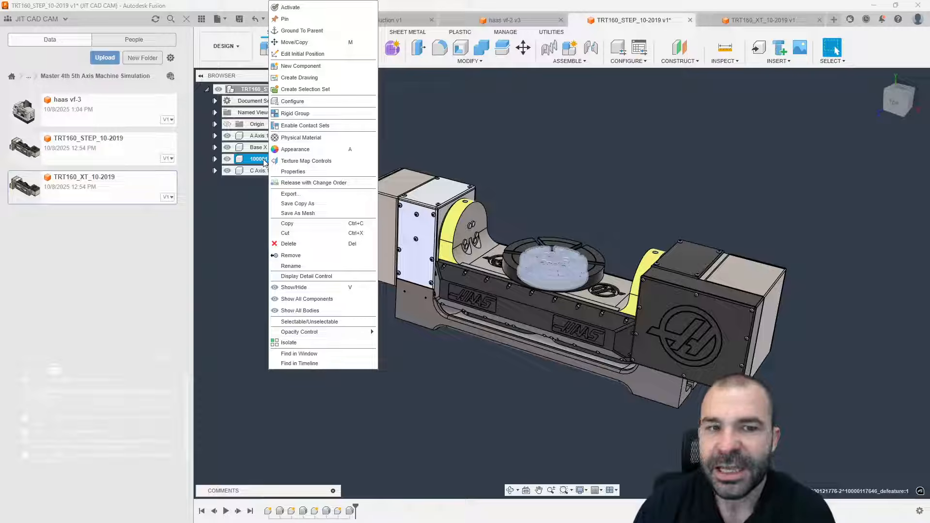
left_click(294, 256)
middle_click_drag(297, 222, 297, 235, "shift")
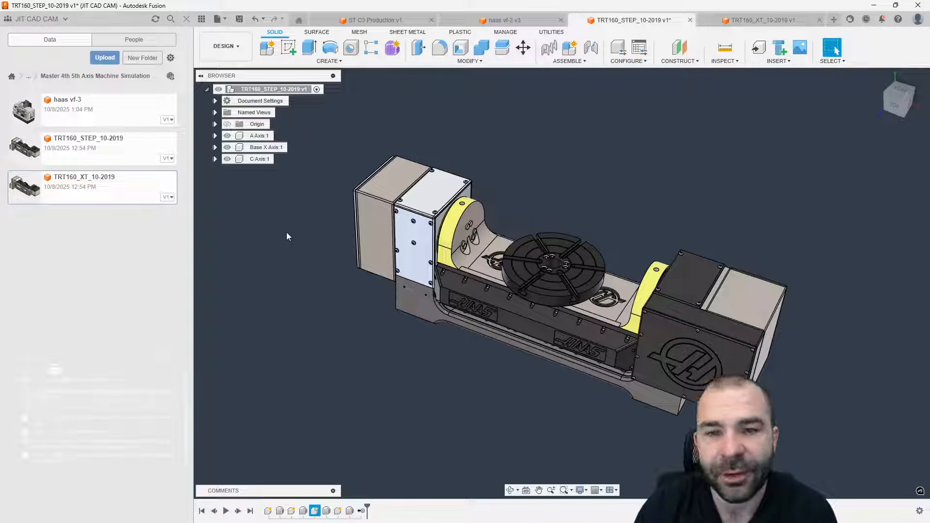
- Save the edited trunnion as a new design named TRT160 For Machine Sim in the Master 4th 5th Axis Machine Simulation folder
left_click(218, 19)
left_click(245, 121)
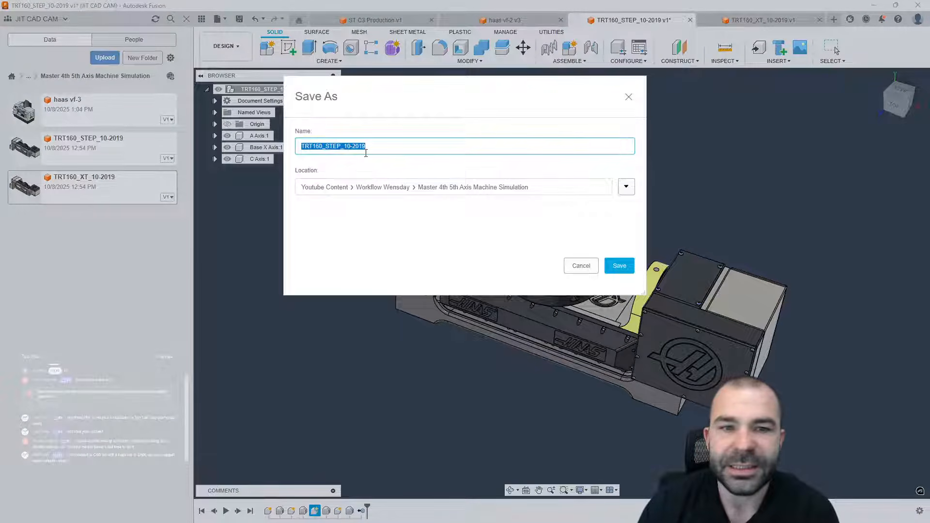
left_click(366, 153)
key("BackSpace")
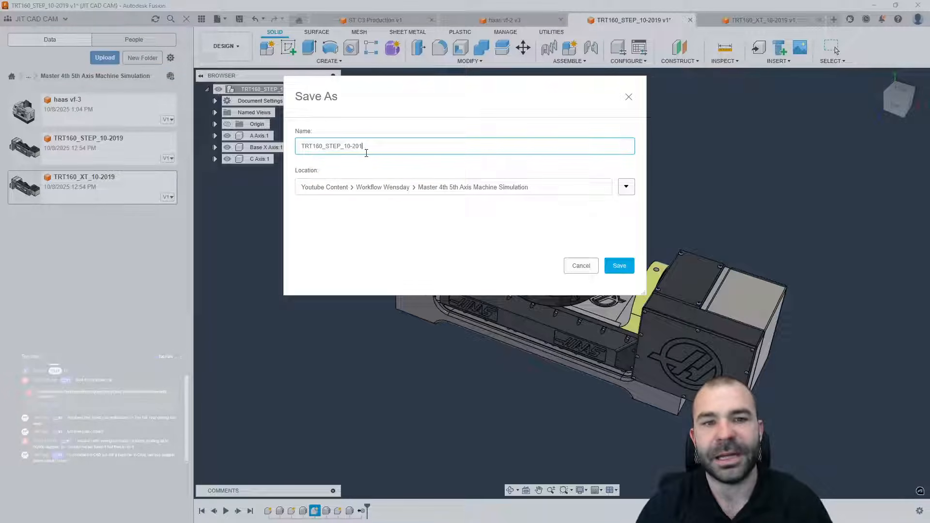
key("BackSpace")
key("BackSpace")
key("BackSpace")
key("BackSpace")
key("BackSpace")
key("BackSpace")
key("BackSpace")
key("BackSpace")
key("BackSpace")
key("BackSpace")
key("BackSpace")
key("BackSpace")
type("Co")
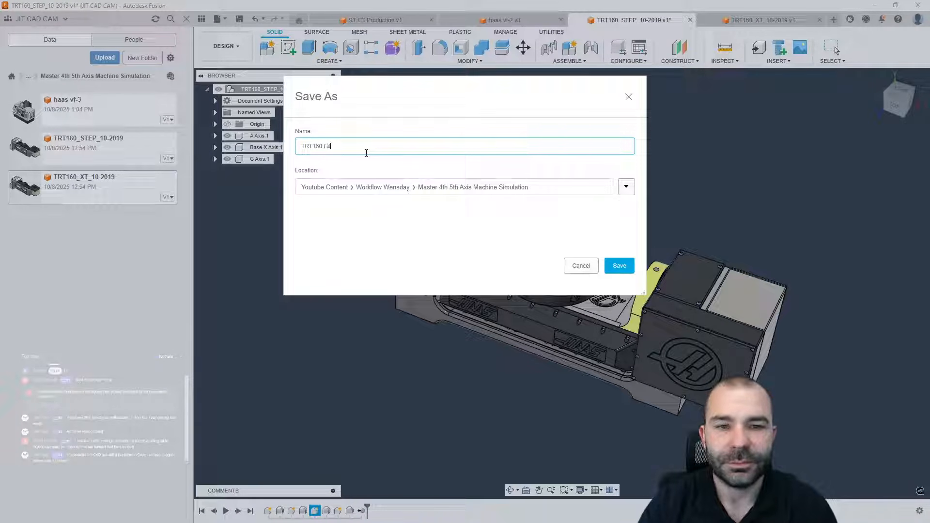
key("BackSpace")
type("For Machine S")
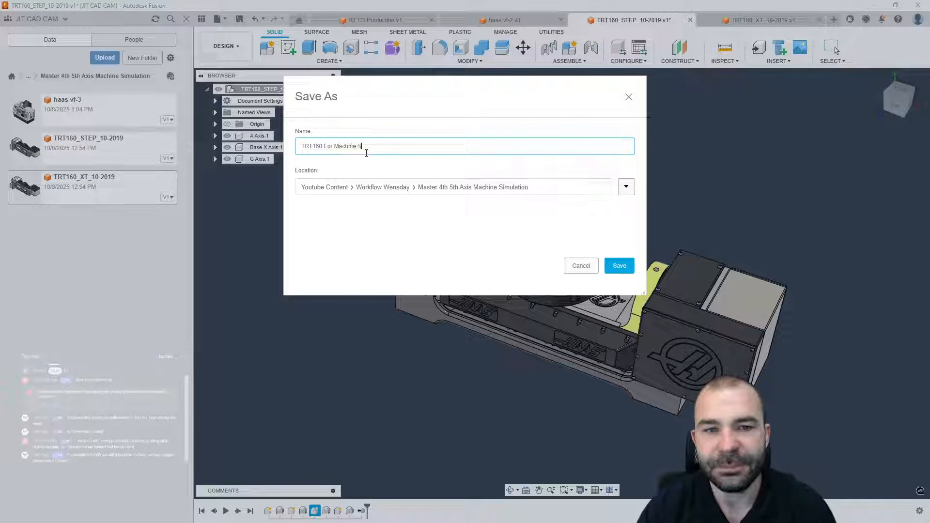
type("im")
key("Return")
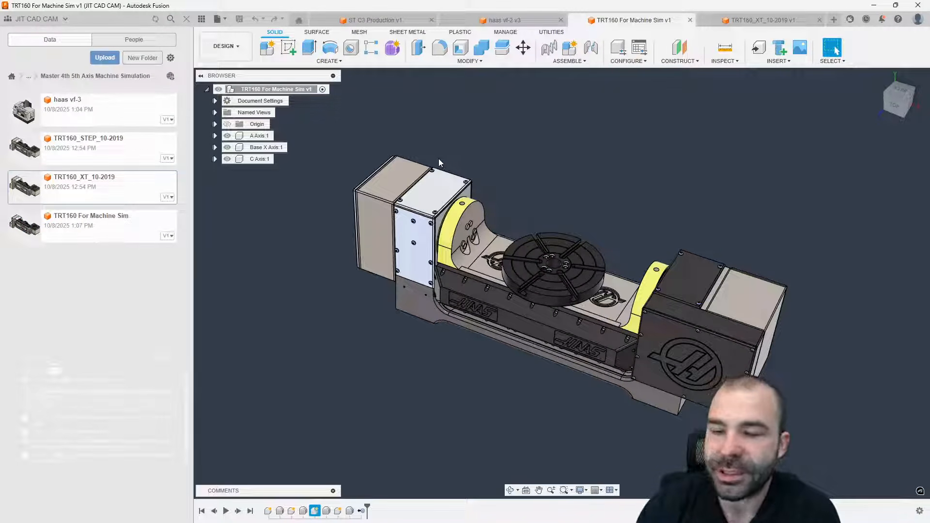
- Move the platter, cradle and base apart to test whether the components are loose, and revert their positions
left_click_drag(571, 245, 644, 157)
left_click_drag(492, 243, 304, 294)
left_click_drag(478, 312, 442, 203)
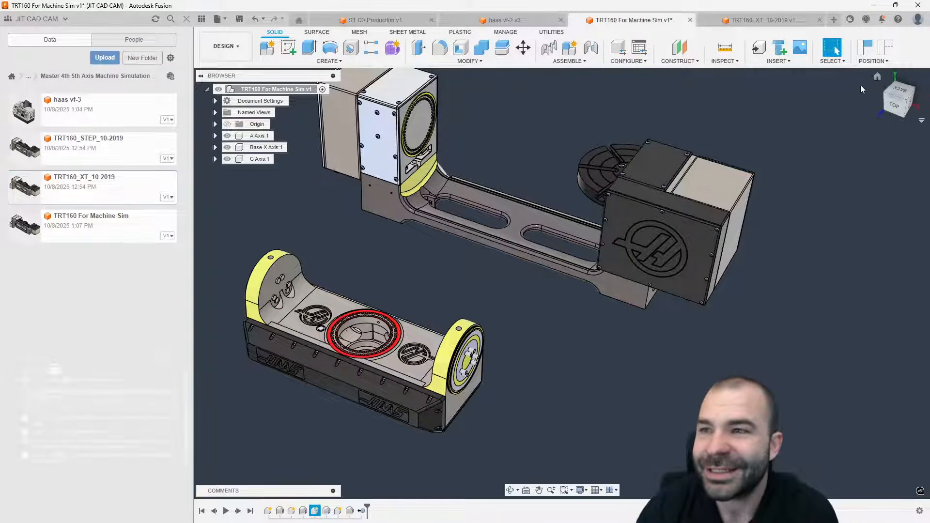
left_click(886, 47)
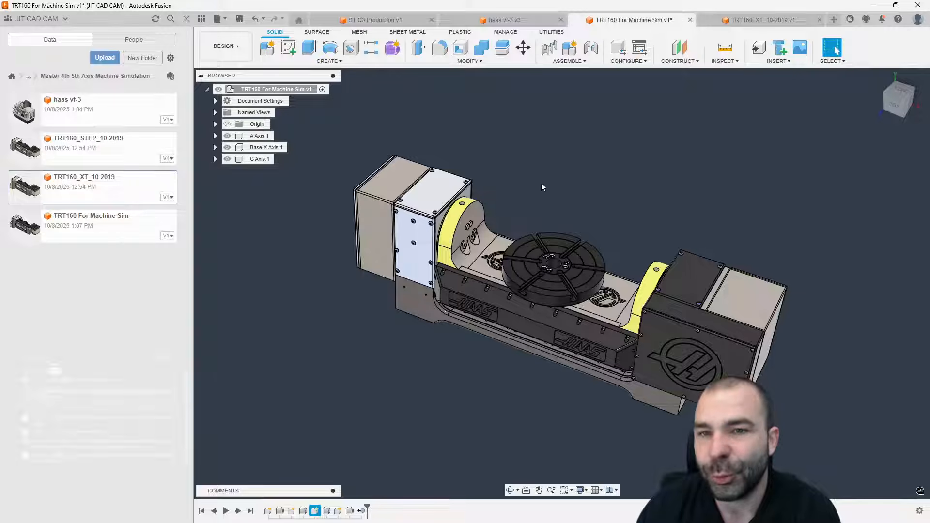
- Create a rigid group from the A Axis, Base X Axis and C Axis components, including child components
left_click(569, 61)
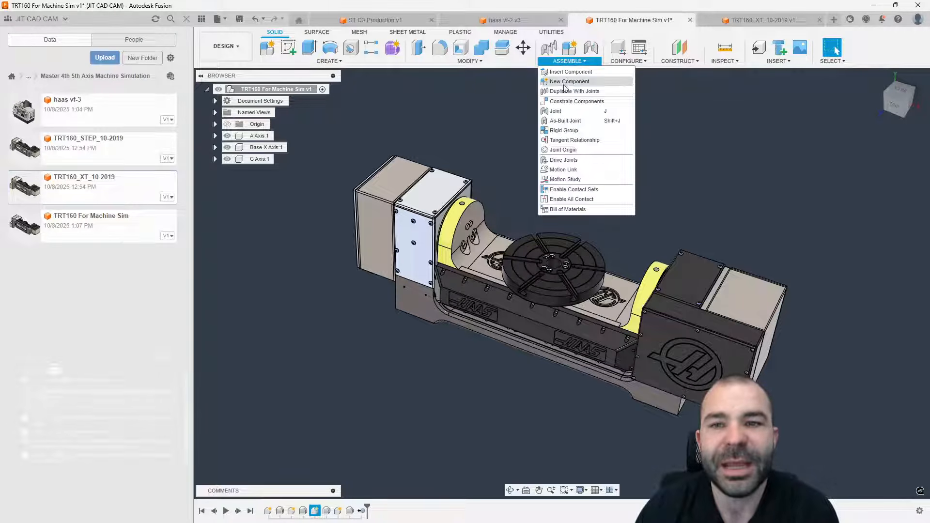
left_click(564, 130)
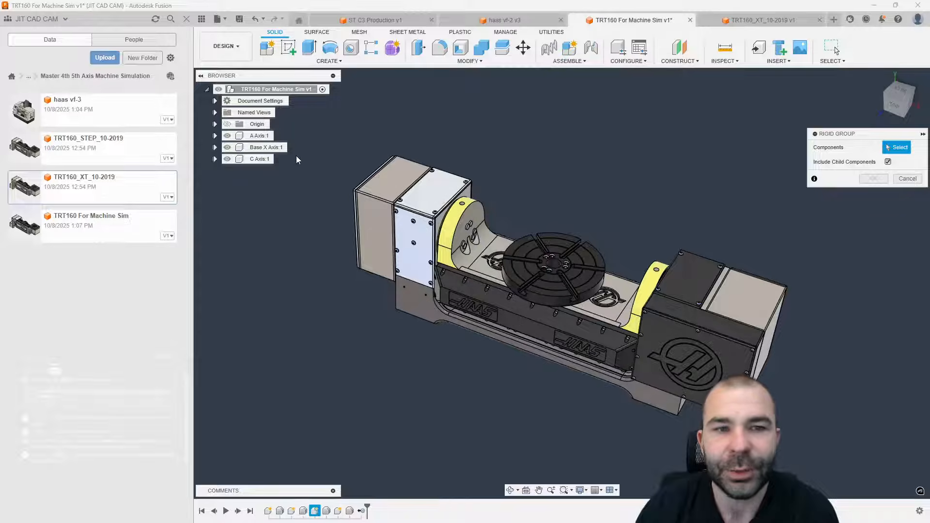
left_click(262, 136)
left_click(265, 148)
left_click(262, 159)
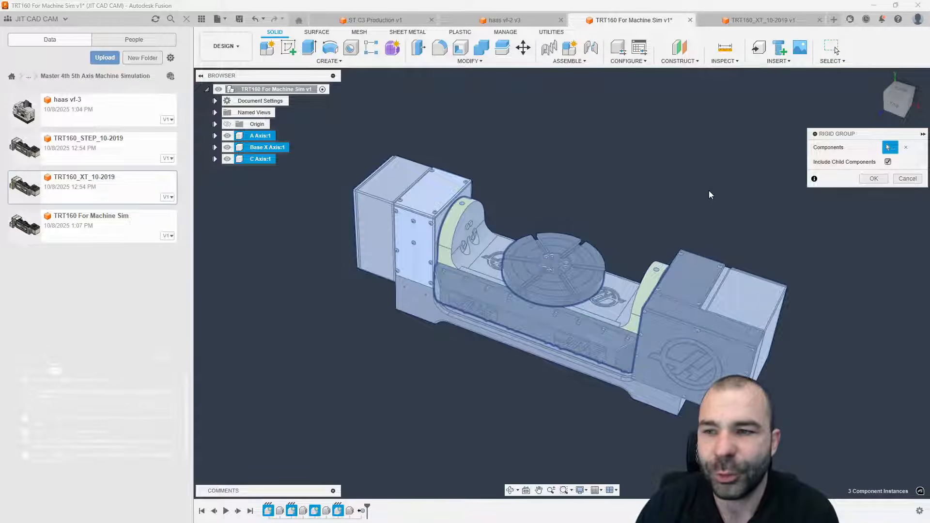
left_click(872, 178)
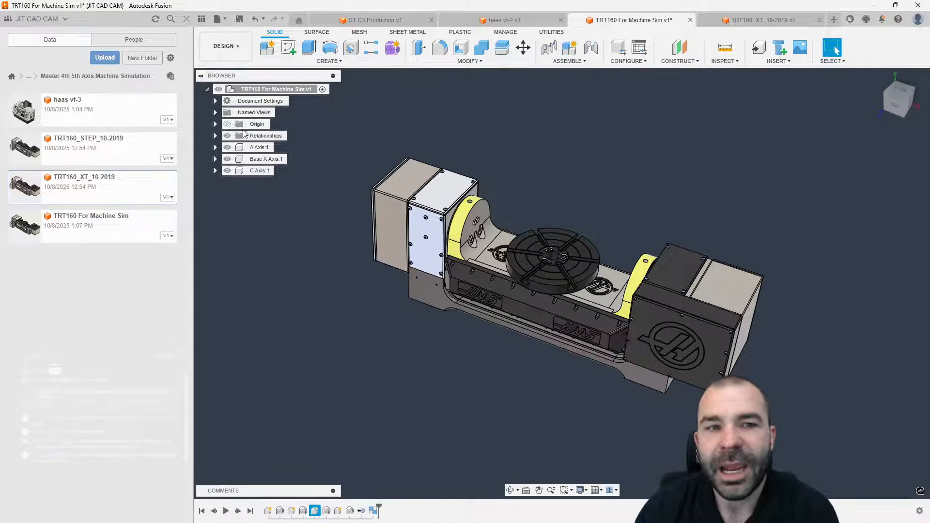
- Show the origin, test moving the grouped trunnion away from it, and restore the trunnion's position and the origin's hidden state
left_click(228, 124)
scroll(339, 199, "down", 1)
left_click_drag(404, 211, 428, 103)
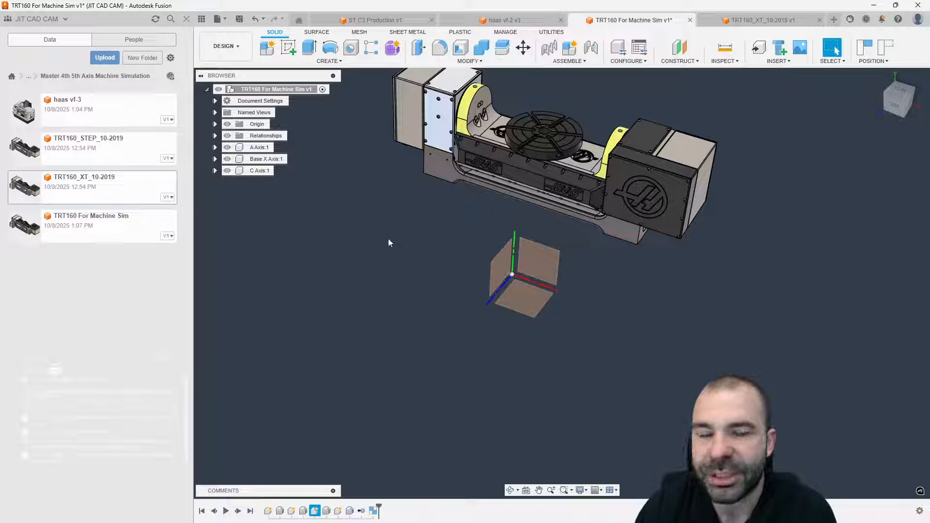
left_click(864, 58)
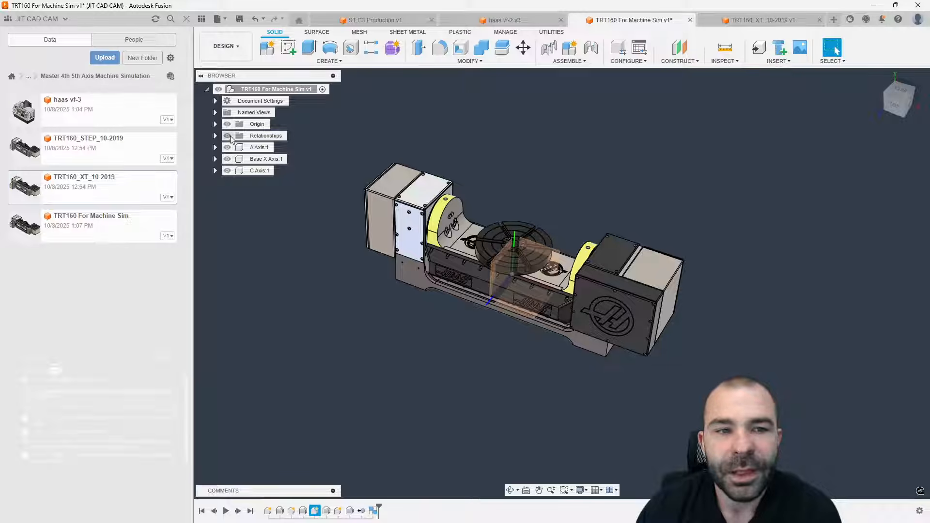
left_click(227, 124)
- Save a new version of TRT160 For Machine Sim with the default description and open the haas vf-3 design
key("ctrl+s")
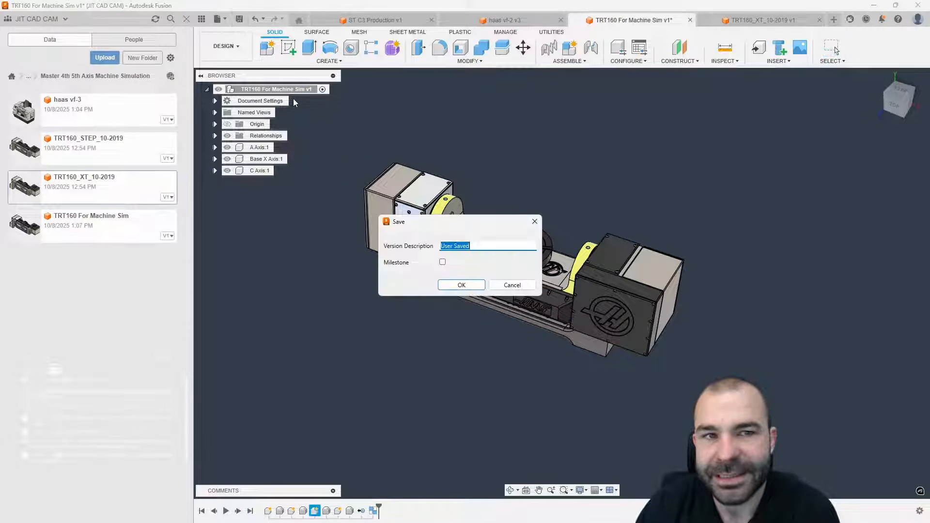
left_click(458, 286)
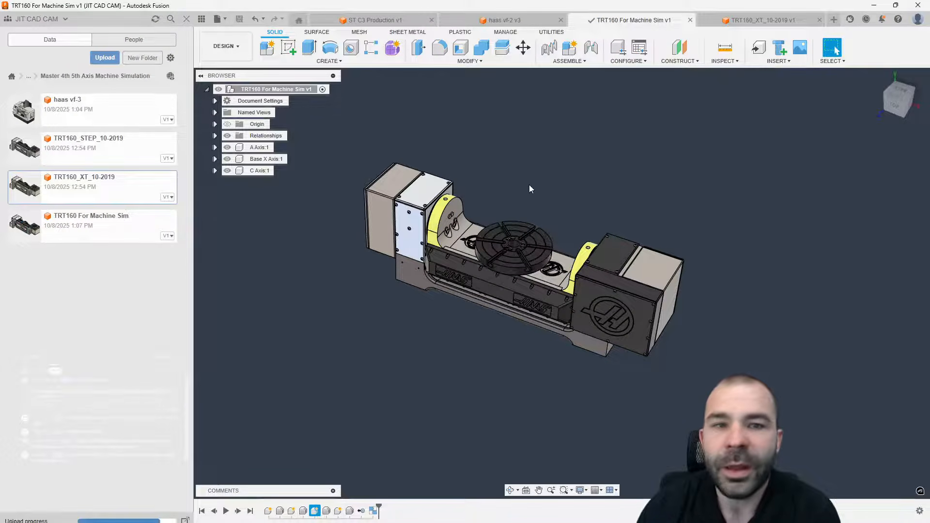
double_click(72, 113)
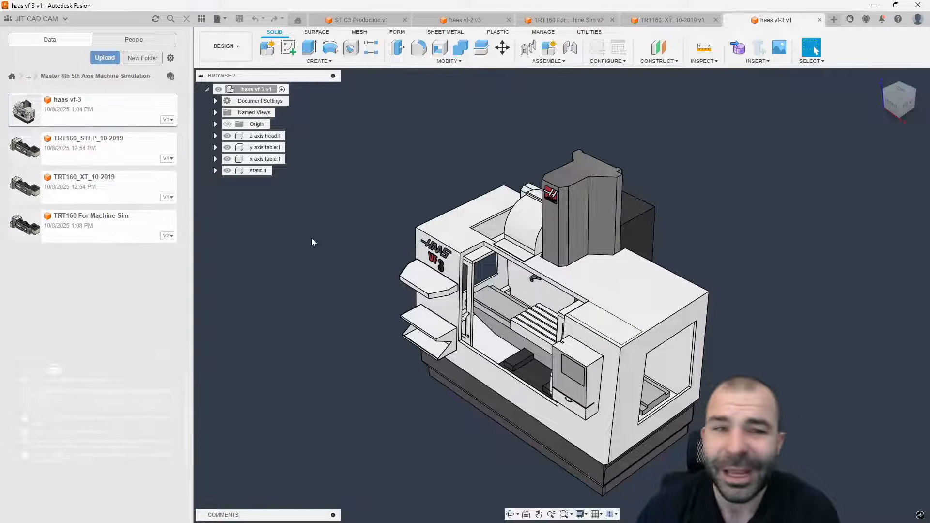
- Change the haas vf-3 design to parametric modeling
right_click(251, 92)
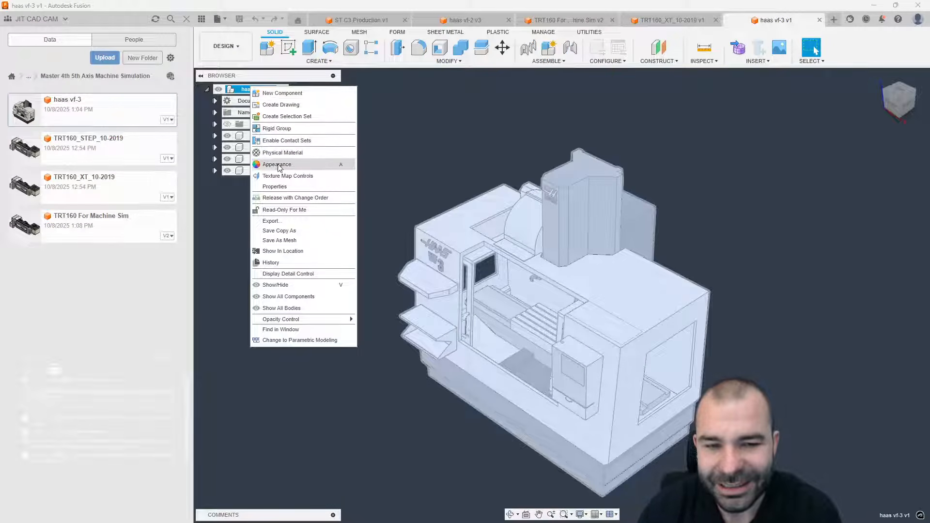
left_click(296, 339)
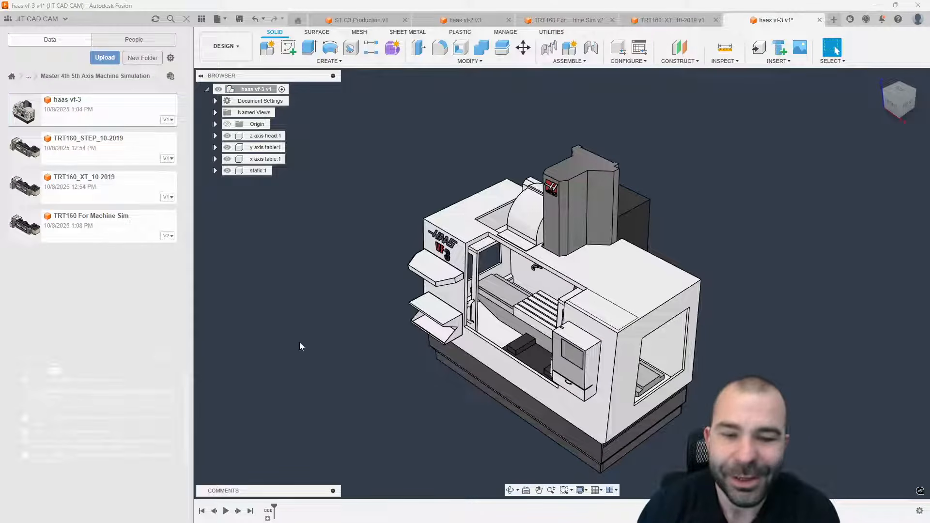
mouse_move(306, 518)
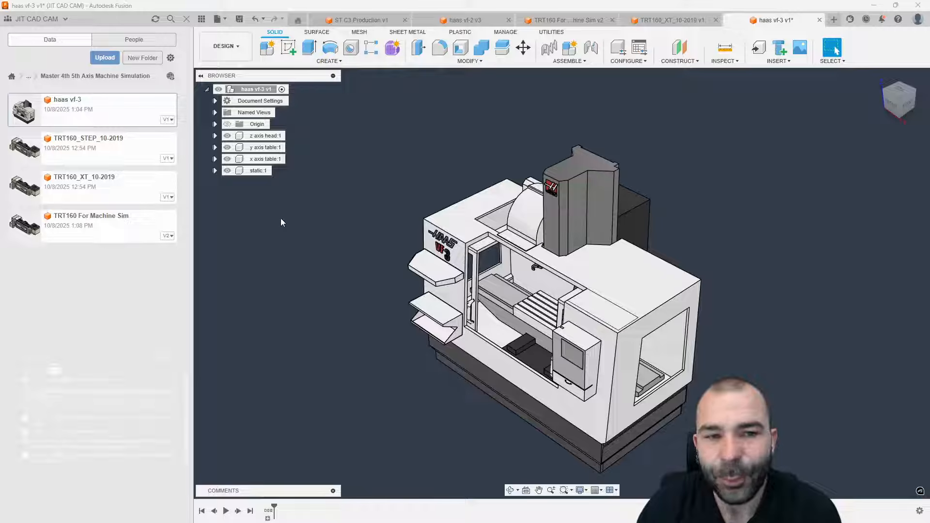
- Expand the bodies of the static component and delete its machine enclosure body, Body2
right_click(254, 171)
left_click(234, 188)
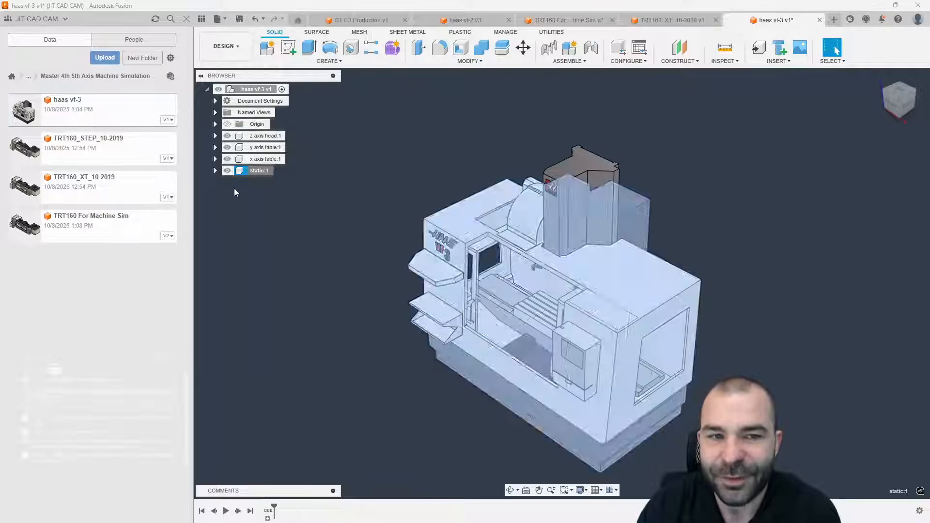
left_click(227, 170)
left_click(228, 171)
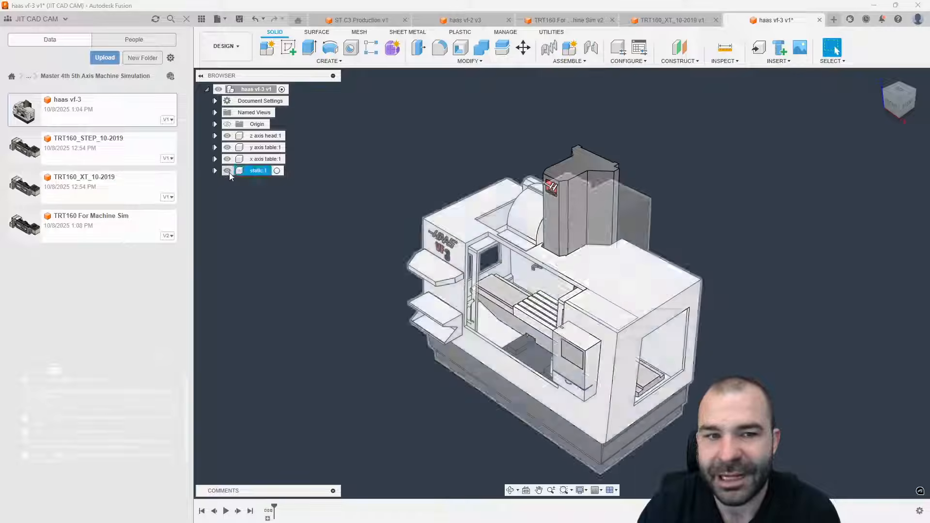
left_click(217, 170)
left_click(224, 194)
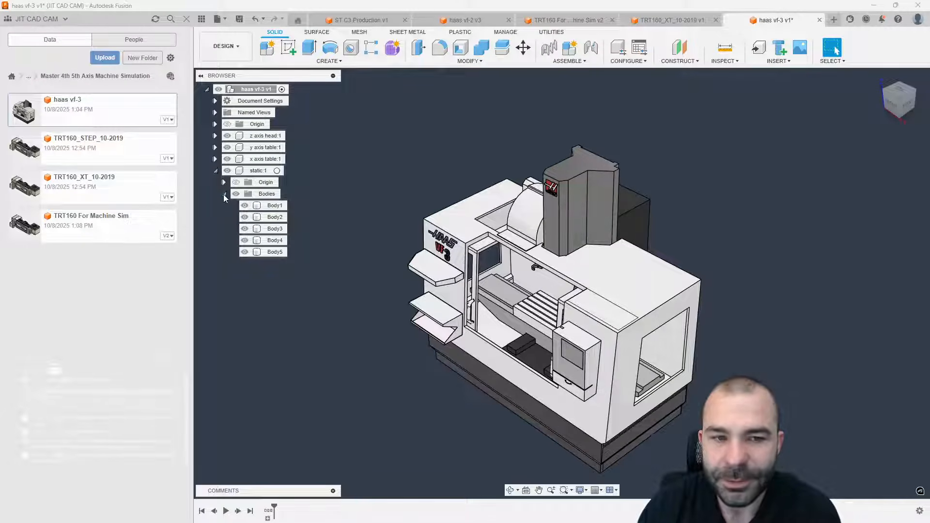
left_click(274, 207)
left_click(274, 217, "ctrl")
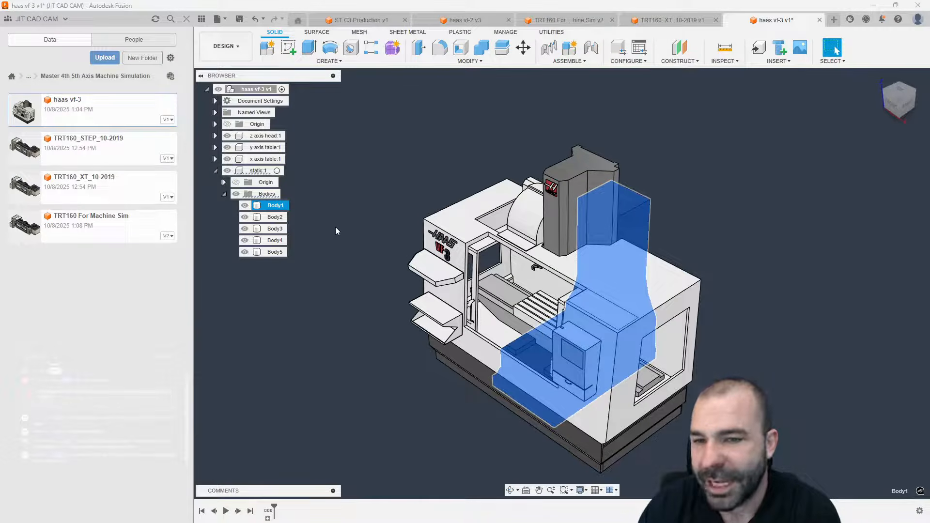
left_click(273, 217)
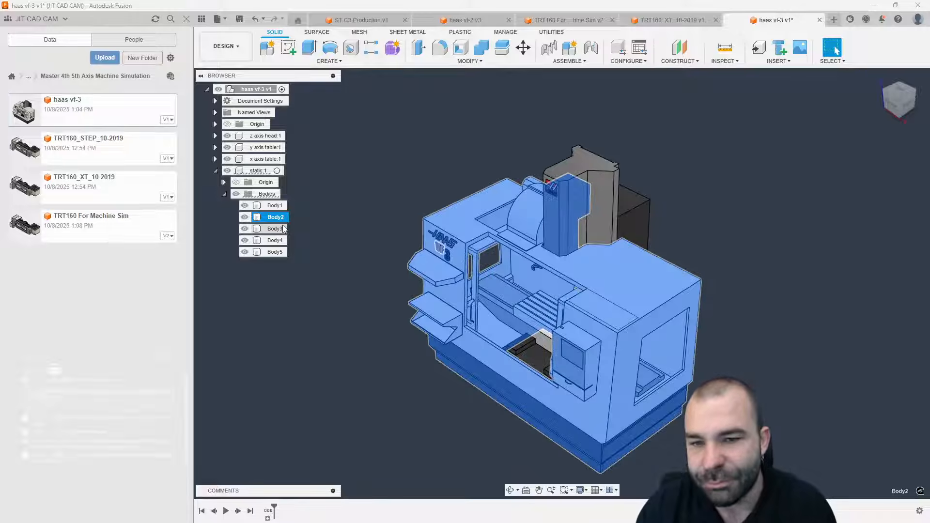
right_click(273, 219)
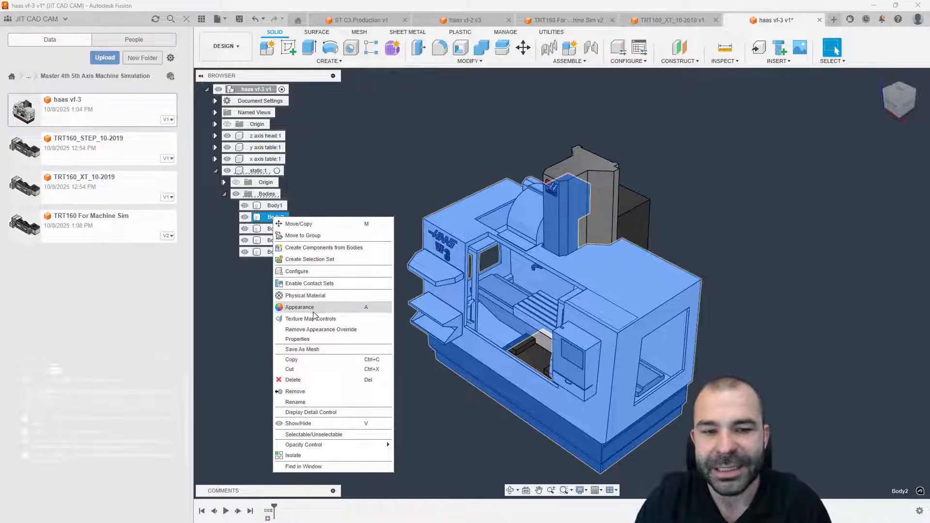
left_click(293, 380)
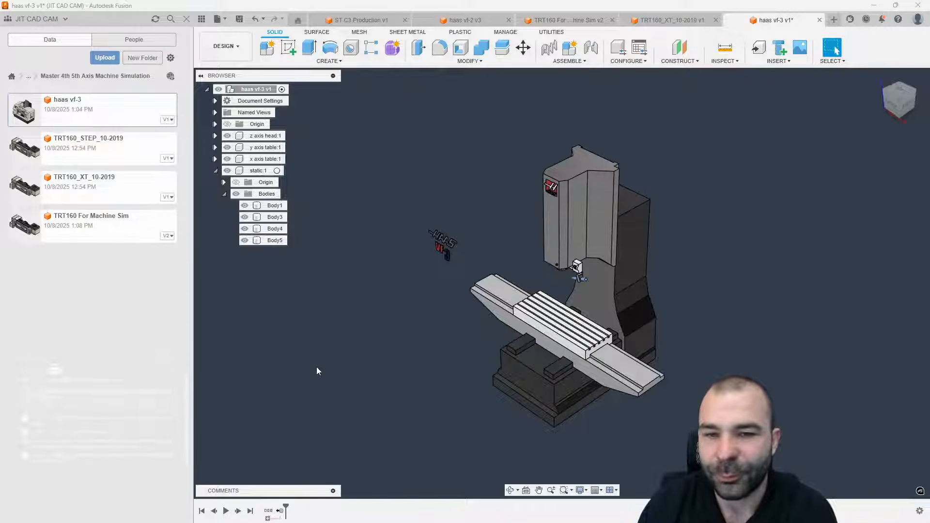
- Delete the logo lettering bodies Body3, Body4 and Body5 from the static component, then collapse it
left_click(275, 217)
left_click(274, 228, "ctrl")
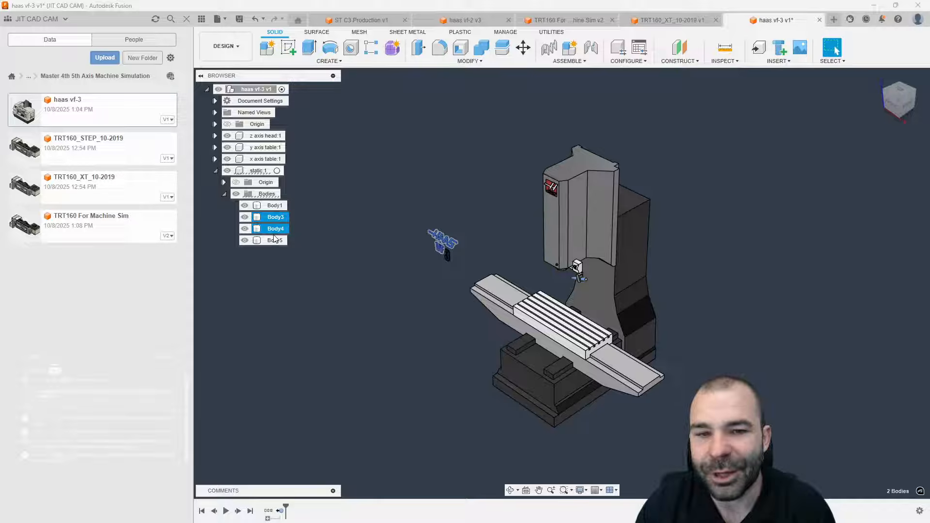
left_click(274, 240, "ctrl")
right_click(275, 241)
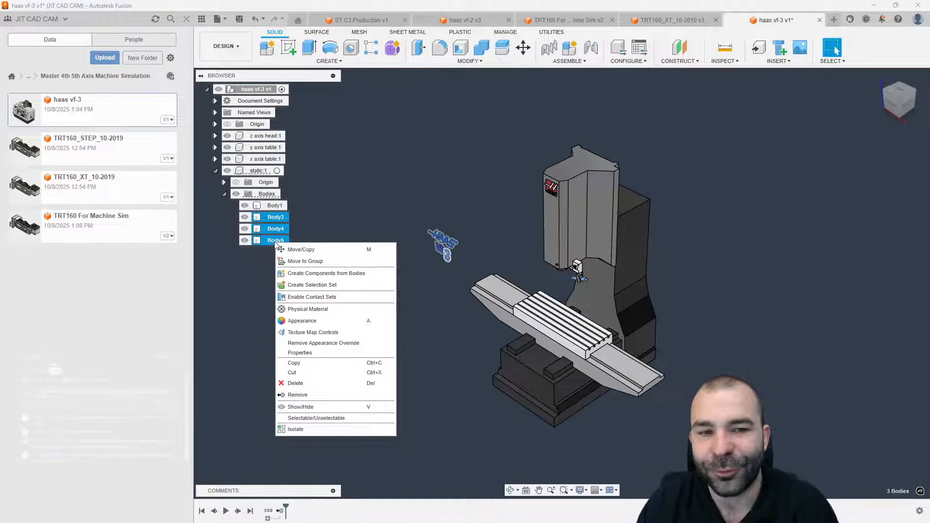
left_click(311, 386)
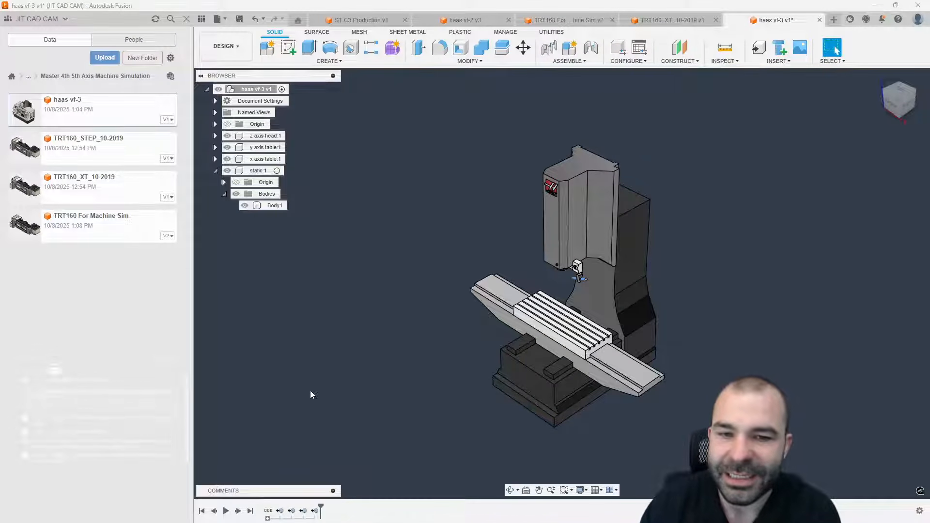
left_click(230, 172)
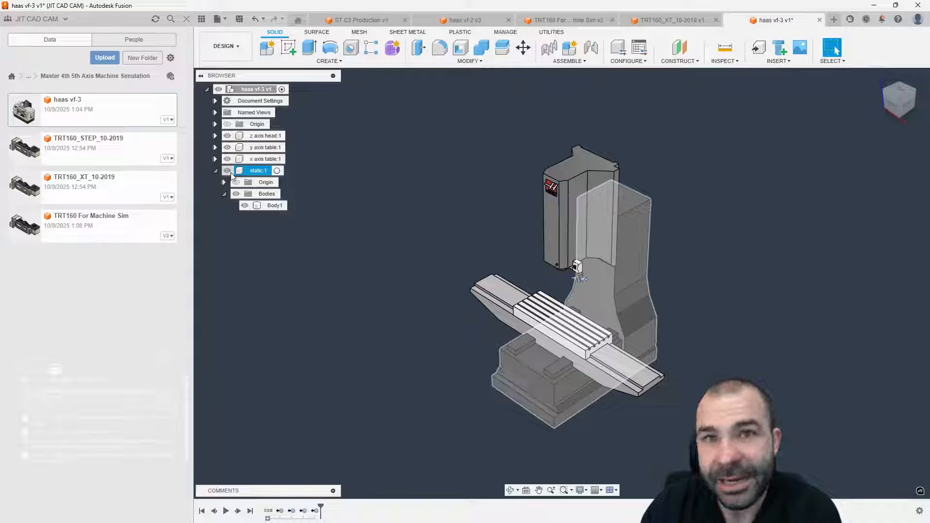
left_click(216, 171)
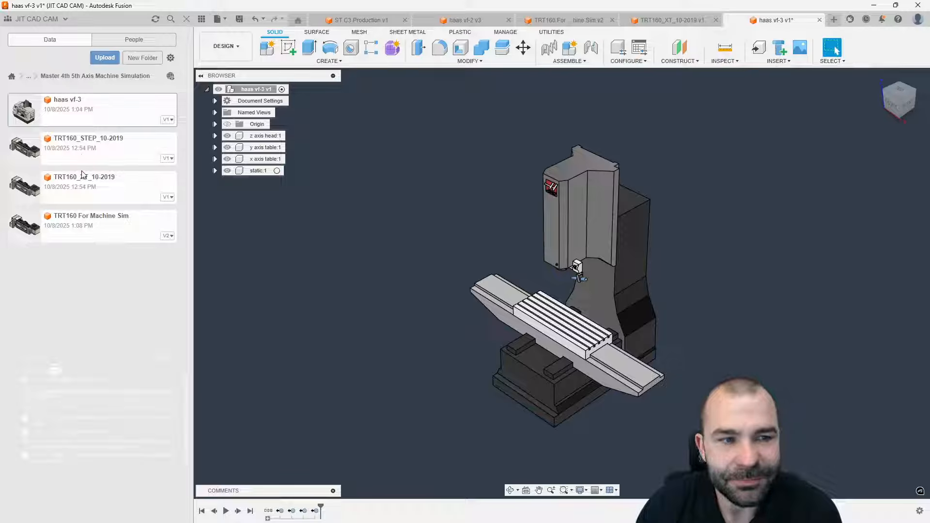
- Insert TRT160 For Machine Sim into the haas vf-3 design, offset 900 mm in Z so it sits clear of the table
left_click_drag(45, 216, 356, 327)
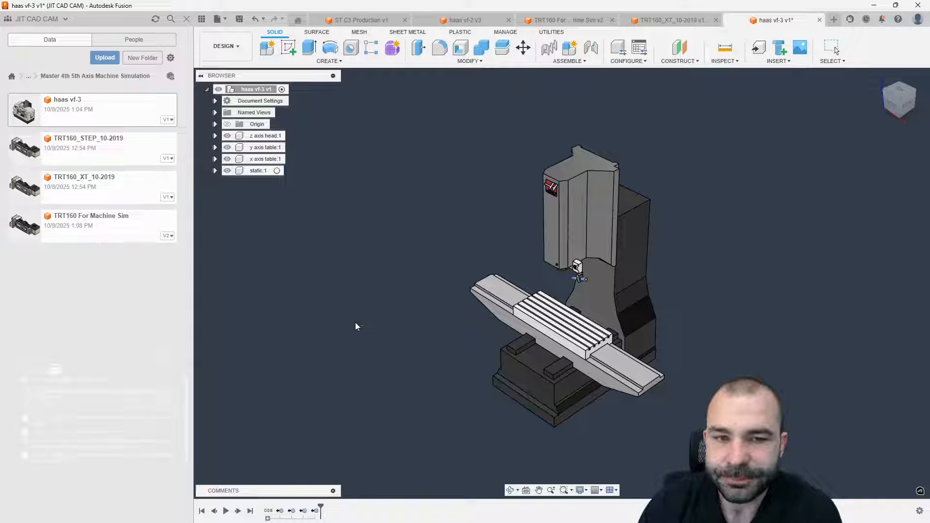
scroll(561, 338, "up", 3)
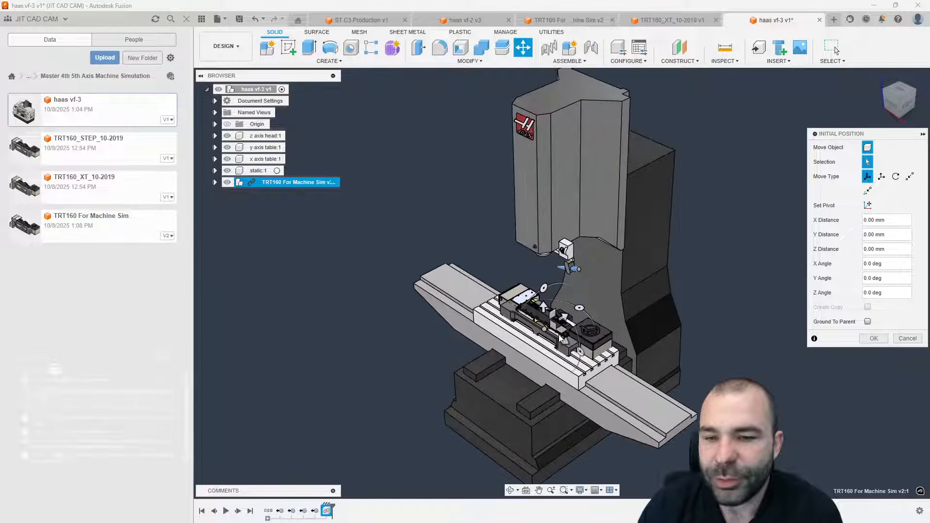
scroll(561, 338, "up", 2)
left_click_drag(537, 315, 366, 369)
mouse_move(382, 308)
middle_mouse_down("shift")
mouse_move(409, 264)
mouse_move(396, 314)
middle_mouse_up("shift")
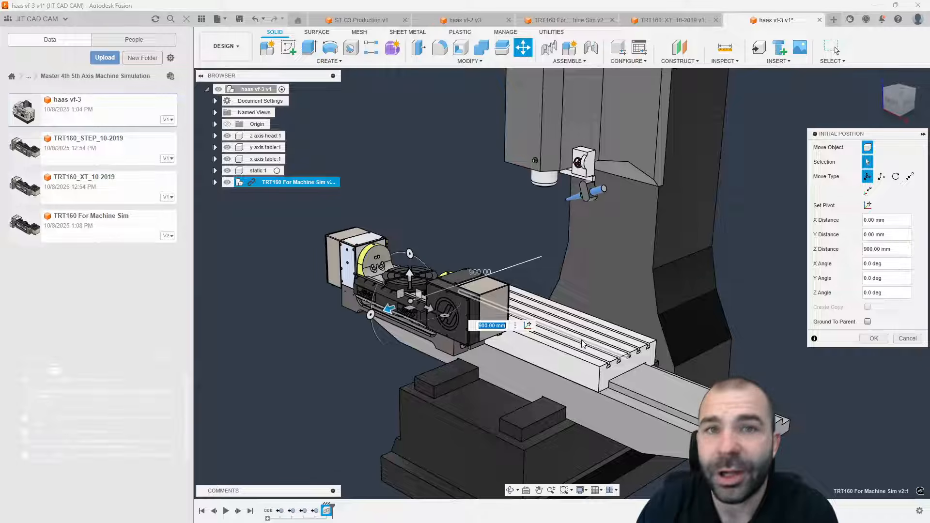
left_click(874, 338)
middle_click_drag(470, 241, 378, 211, "shift")
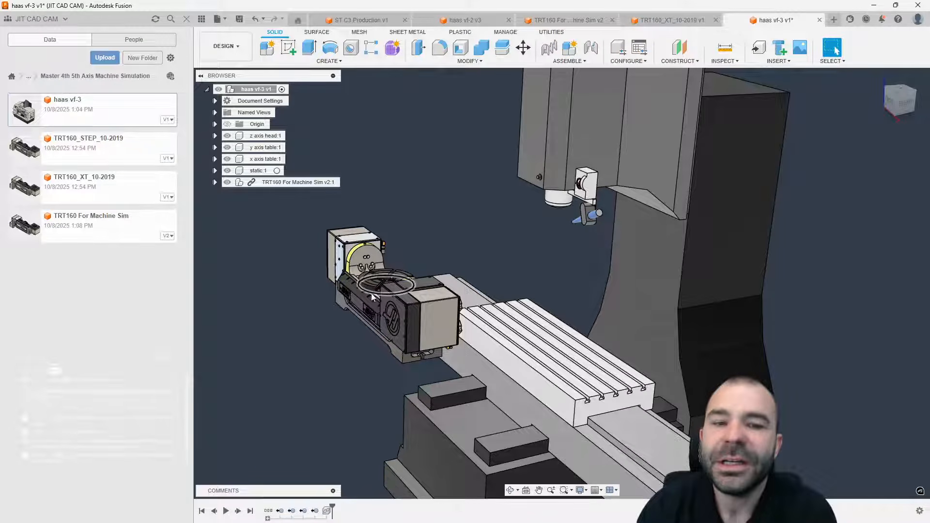
- Break the link of the inserted TRT160 For Machine Sim component
right_click(264, 183)
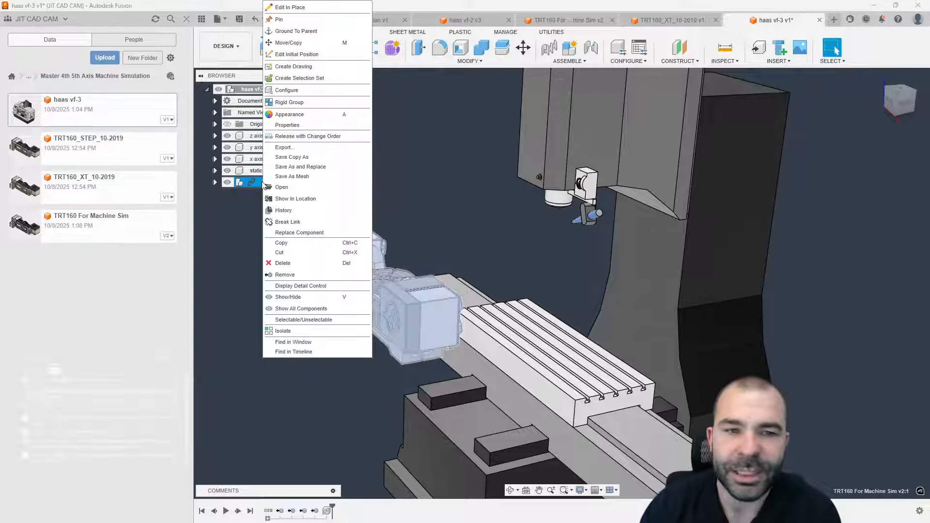
left_click(286, 222)
left_click(282, 266)
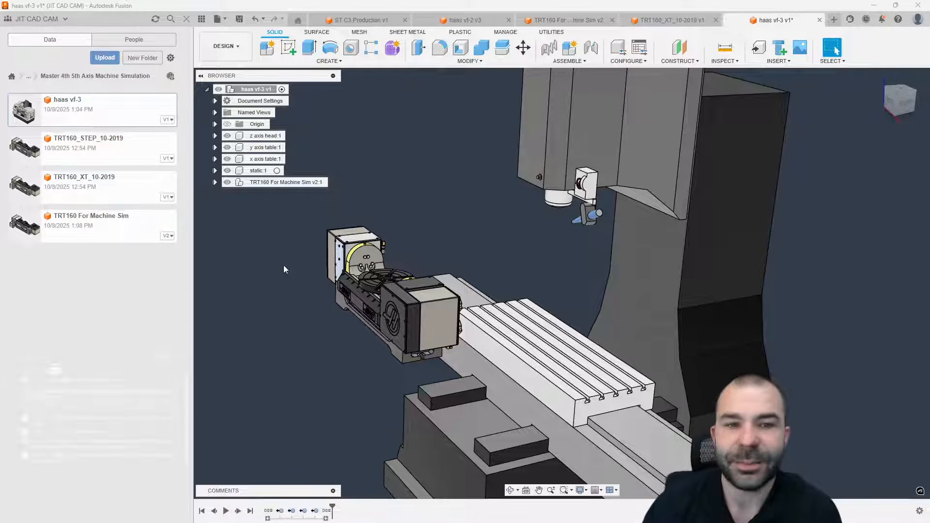
- Expand the TRT160 component and highlight its Base X Axis together with the machine's x axis table, then clear the selection
left_click(215, 183)
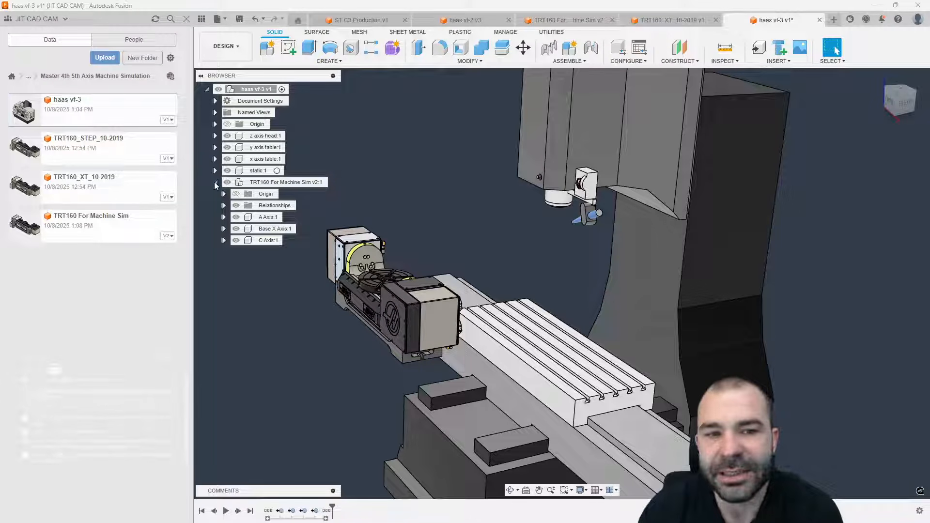
left_click(269, 228)
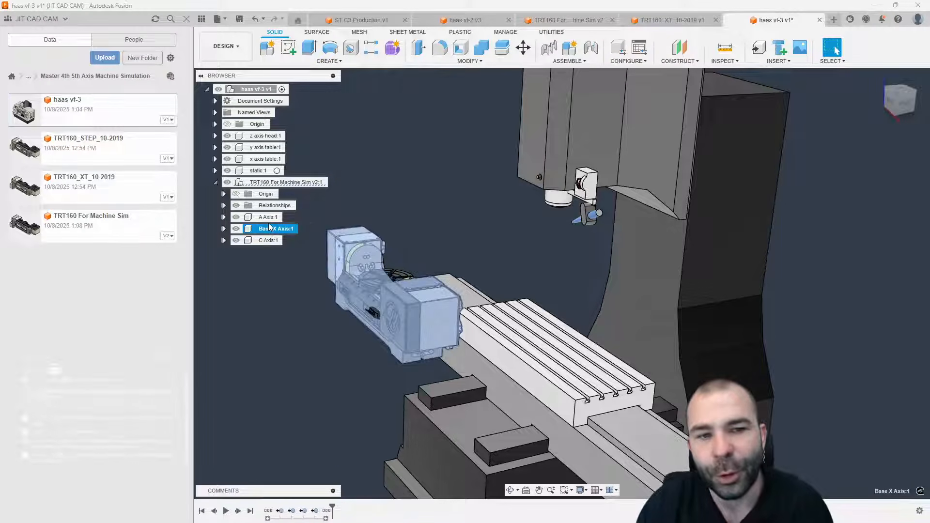
left_click(265, 160, "ctrl")
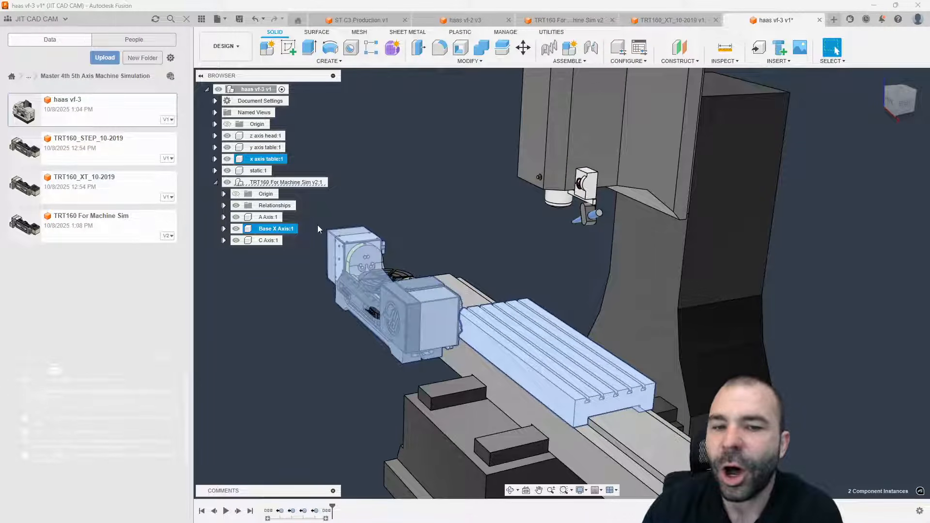
left_click(314, 323)
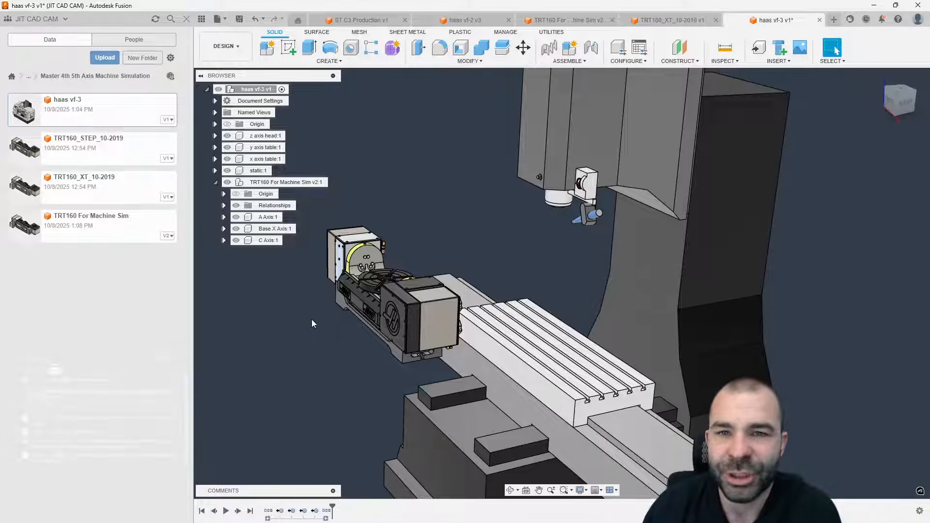
- Hide the data panel and start a joint, setting Component 1's origin between the two side faces of the Base X Axis underside slot
left_click(186, 19)
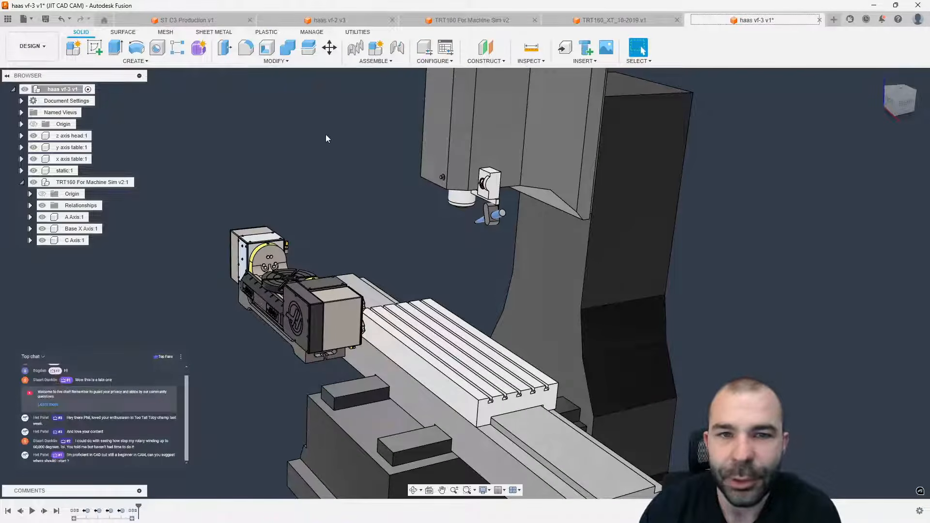
left_click(397, 52)
middle_click_drag(406, 213, 412, 127, "shift")
scroll(329, 249, "up", 3)
scroll(333, 229, "up", 8)
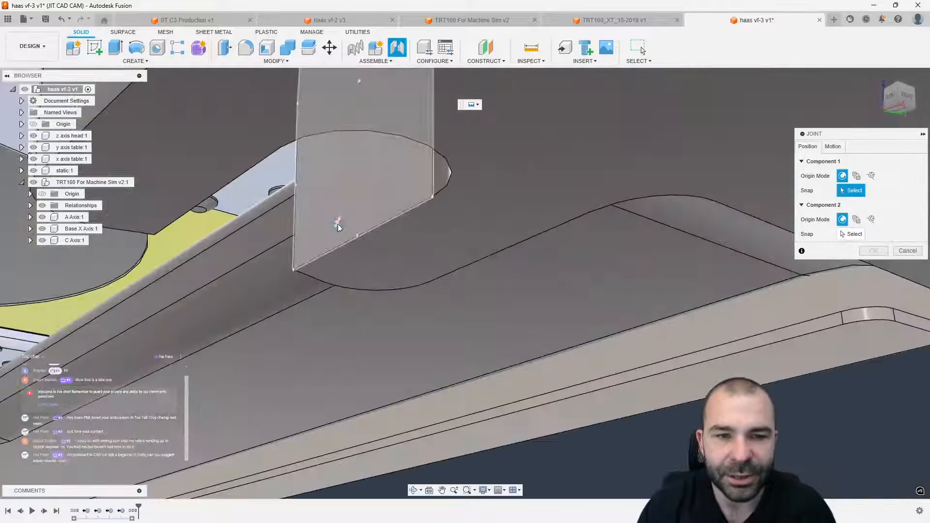
scroll(338, 224, "down", 4)
middle_click_drag(339, 224, 351, 212, "shift")
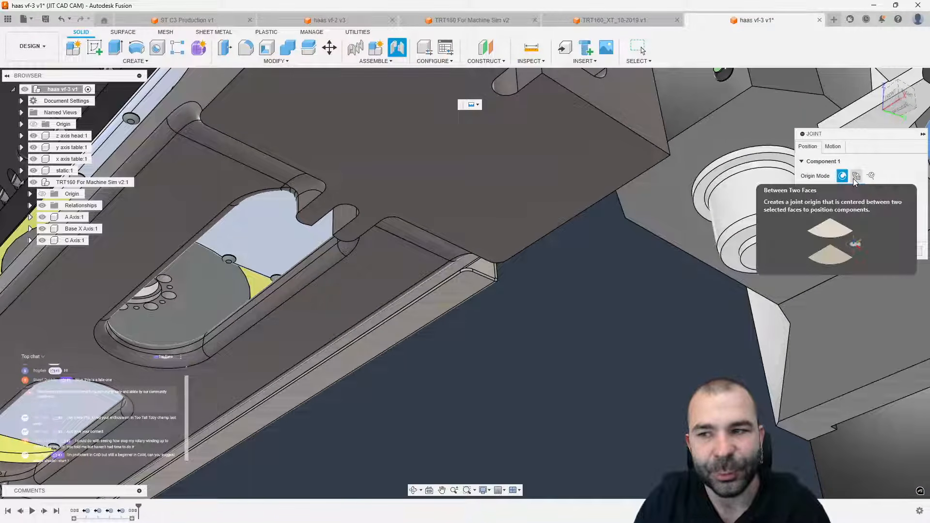
left_click(856, 176)
scroll(369, 218, "up", 3)
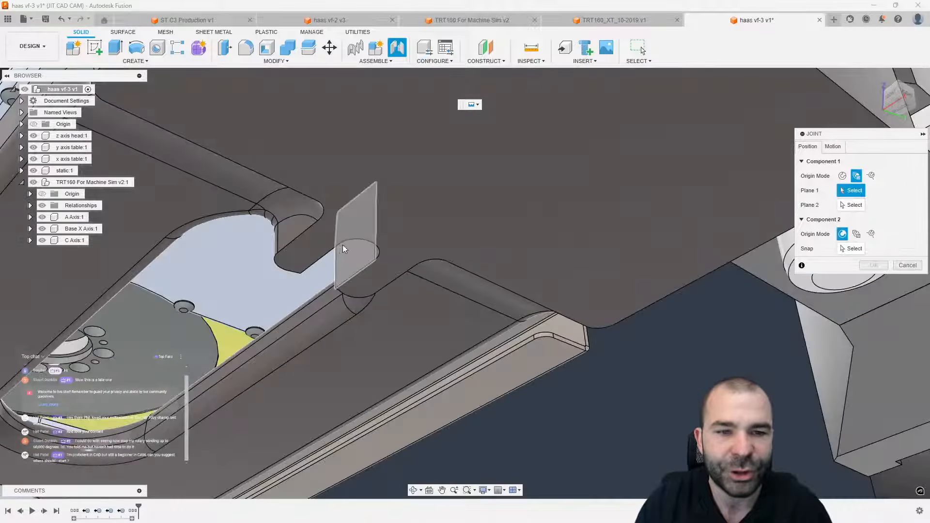
left_click(350, 260)
middle_click_drag(350, 260, 345, 213, "shift")
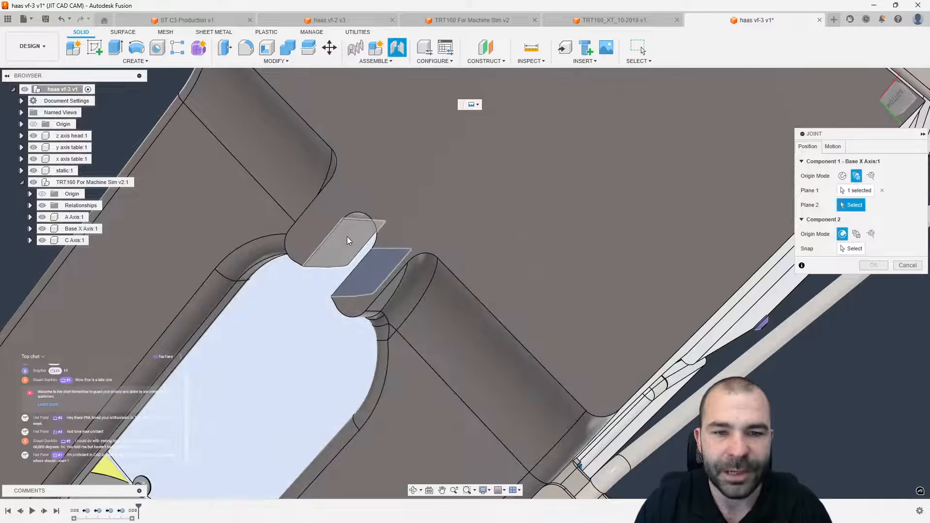
left_click(347, 237)
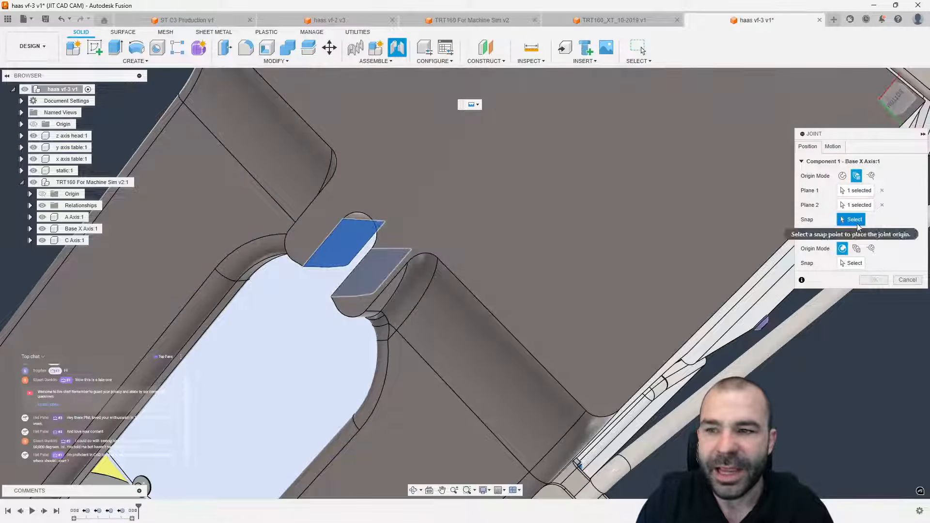
- Snap the Component 1 joint origin to the outer bottom corner of the Base X Axis slot's side face
scroll(330, 250, "up", 5)
scroll(327, 248, "down", 3)
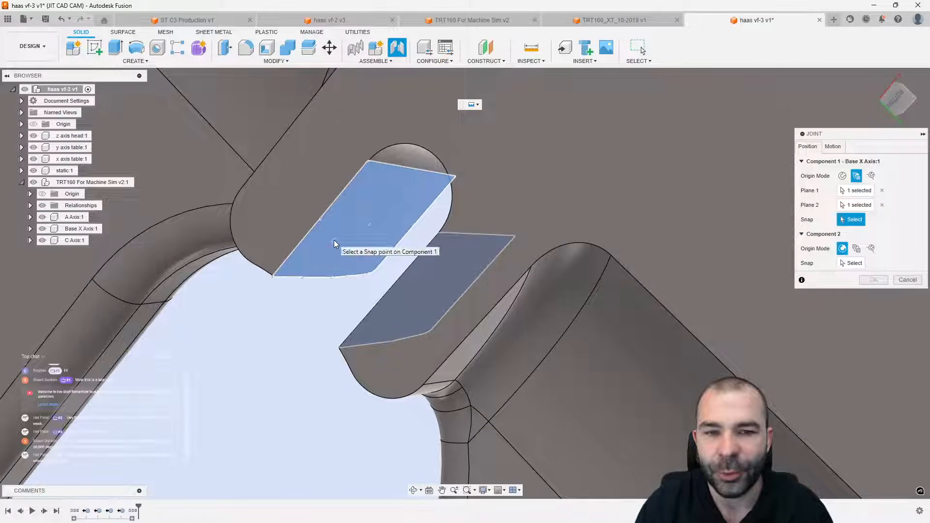
left_click(272, 277)
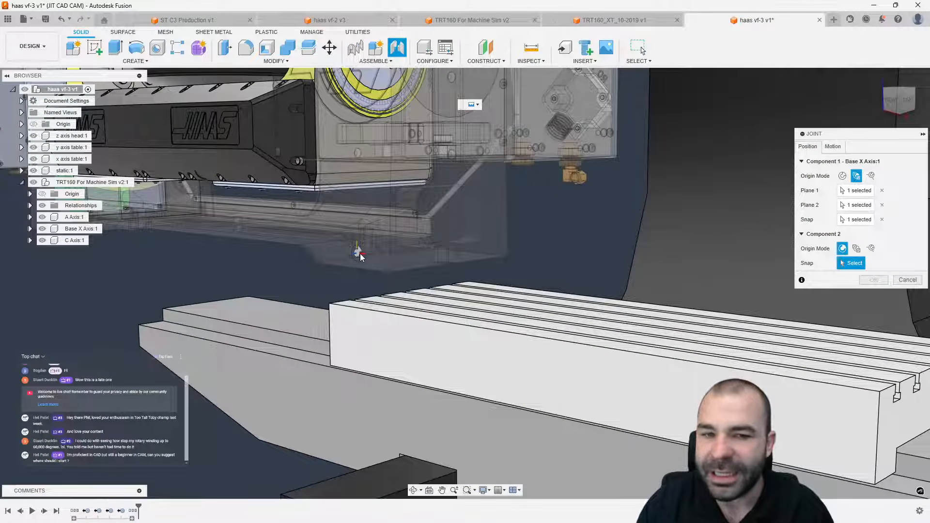
- Set Component 2's joint origin between the two side walls of the X table's middle T-slot, snapped to the upper corner at the slot's end
left_click(338, 274)
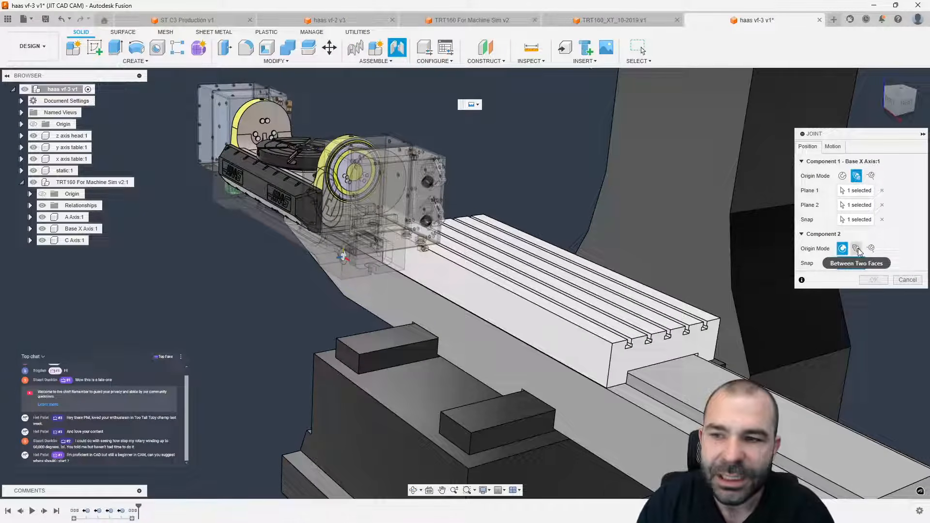
left_click(859, 248)
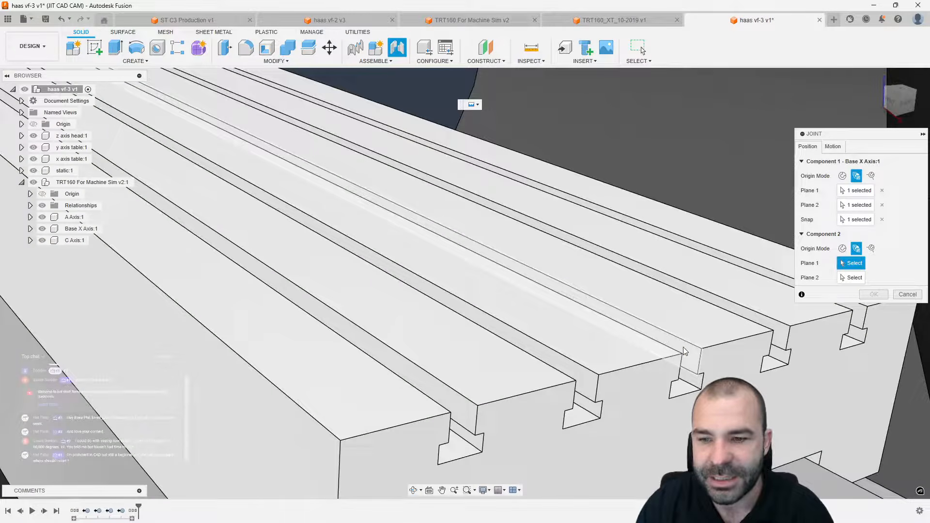
left_click(671, 339)
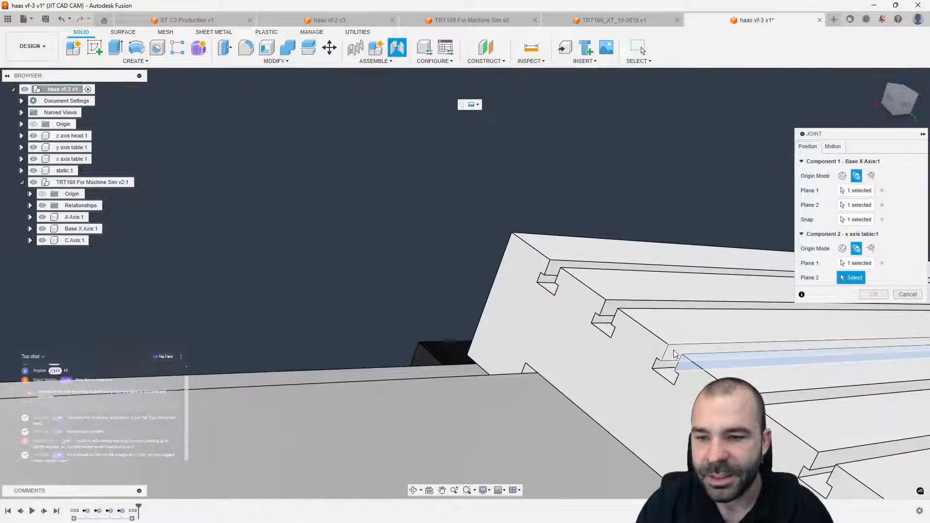
left_click(671, 351)
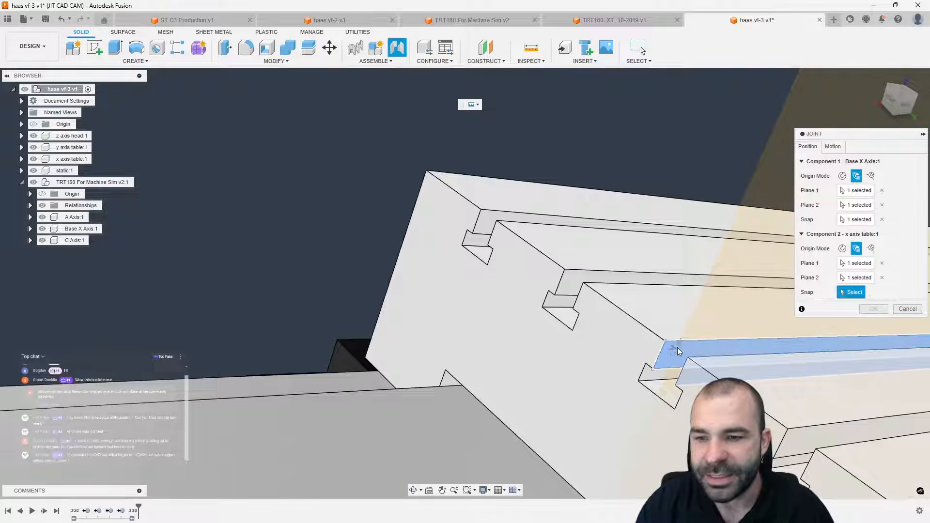
scroll(676, 347, "up", 2)
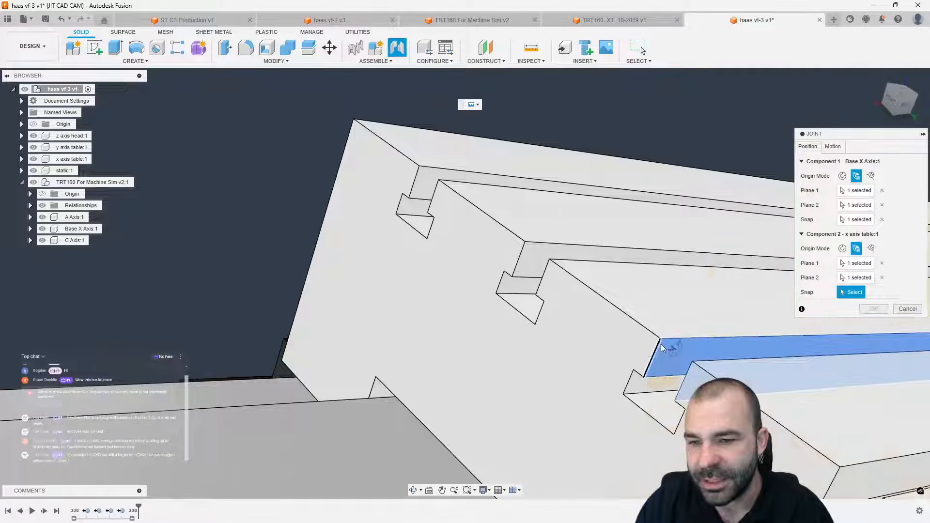
left_click(663, 344)
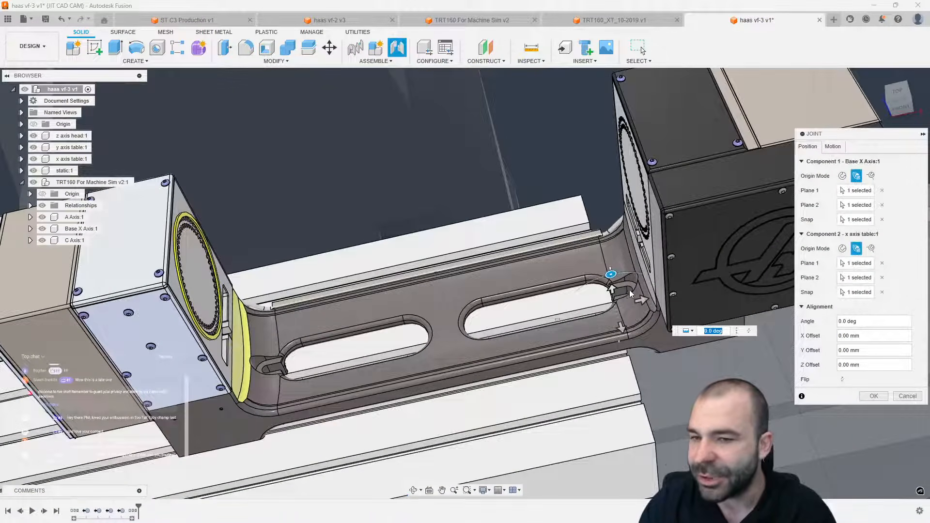
- Offset the trunnion base -400 mm in X along the table and finish the joint
scroll(624, 292, "down", 5)
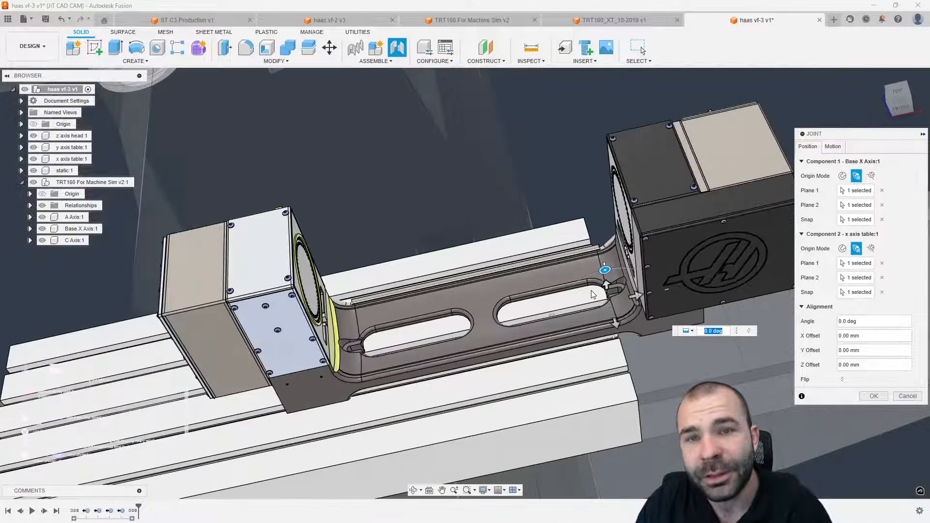
left_click_drag(595, 296, 614, 297)
type("-400")
key("Return")
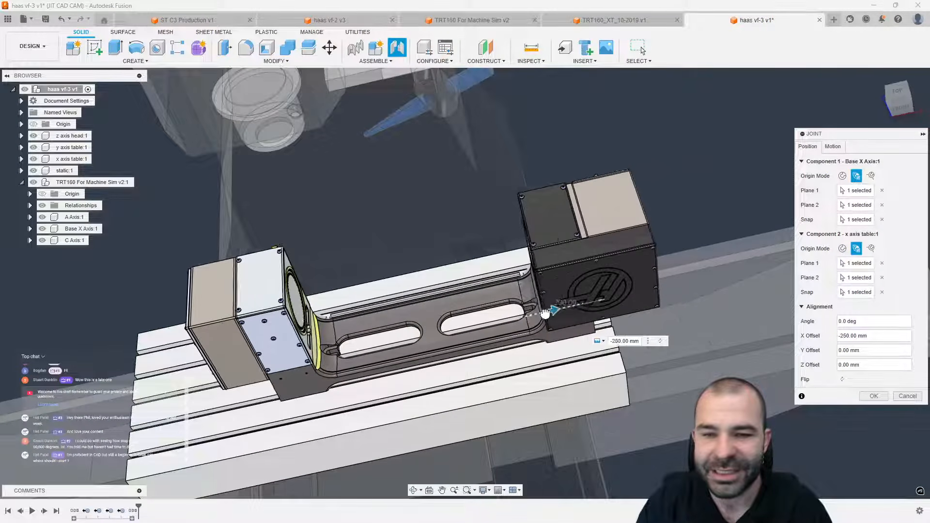
middle_click_drag(580, 355, 503, 339, "shift")
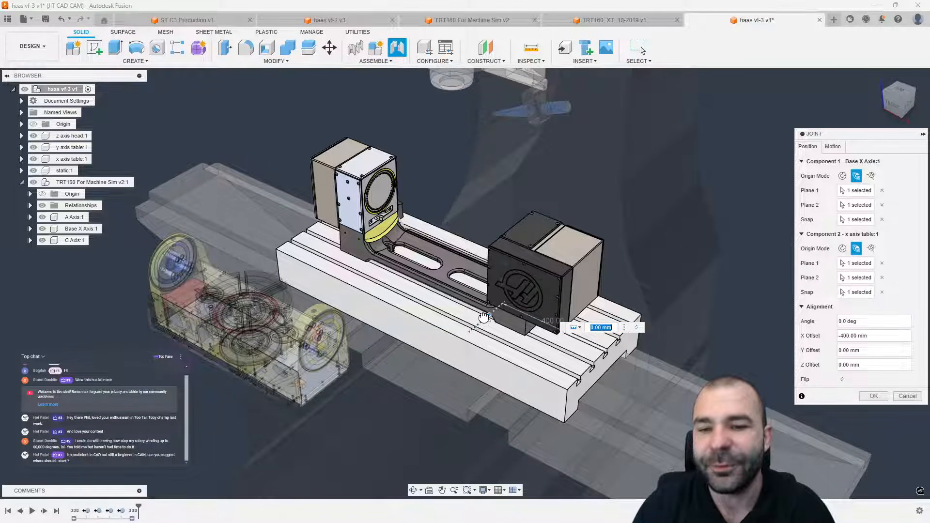
mouse_move(486, 317)
left_mouse_down()
mouse_move(458, 338)
mouse_move(505, 295)
mouse_move(483, 311)
left_mouse_up()
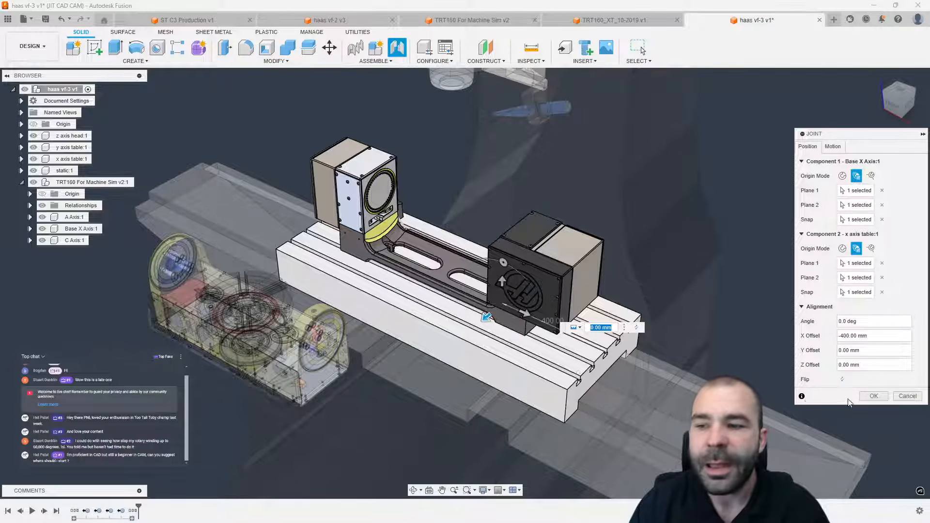
left_click(874, 396)
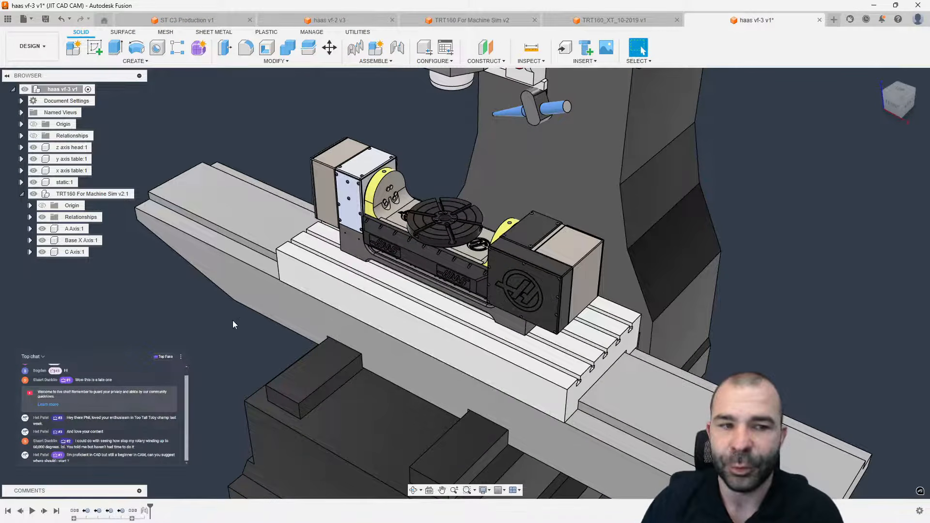
- Create a joint origin at the centre bore of the trunnion's rotary table, flipped so its Z axis points up
middle_click_drag(314, 320, 416, 319, "shift")
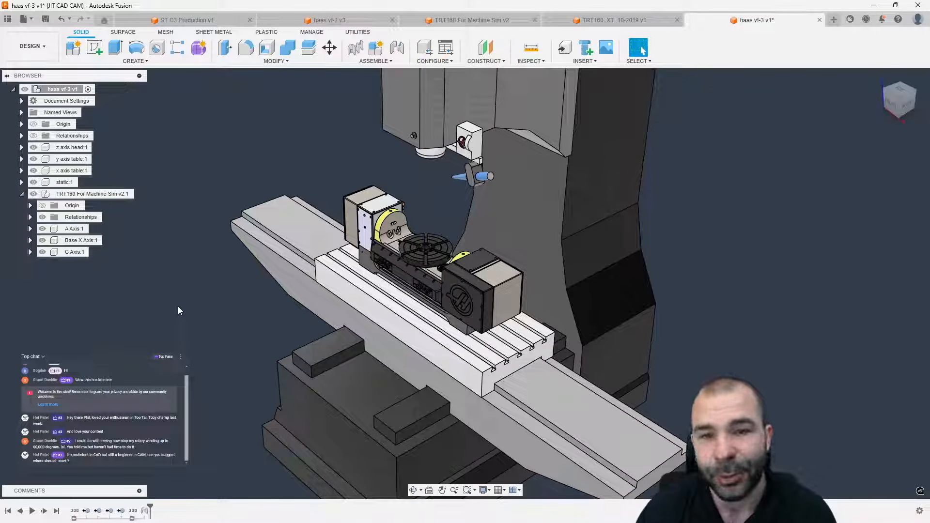
left_click(391, 62)
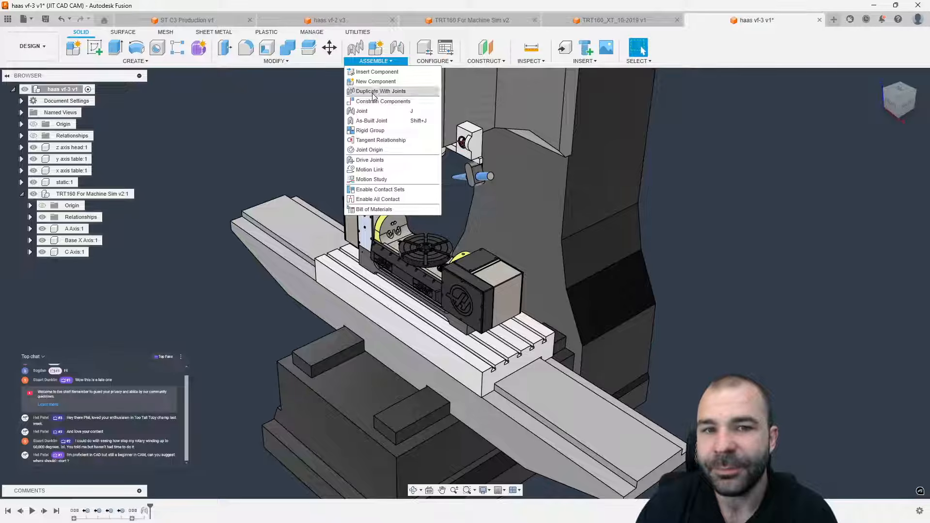
left_click(368, 150)
scroll(426, 250, "up", 5)
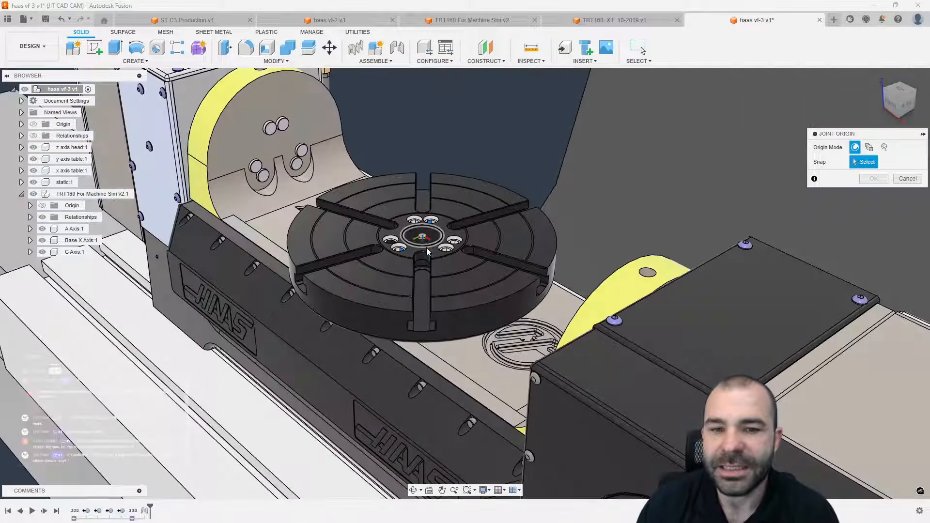
scroll(426, 248, "up", 3)
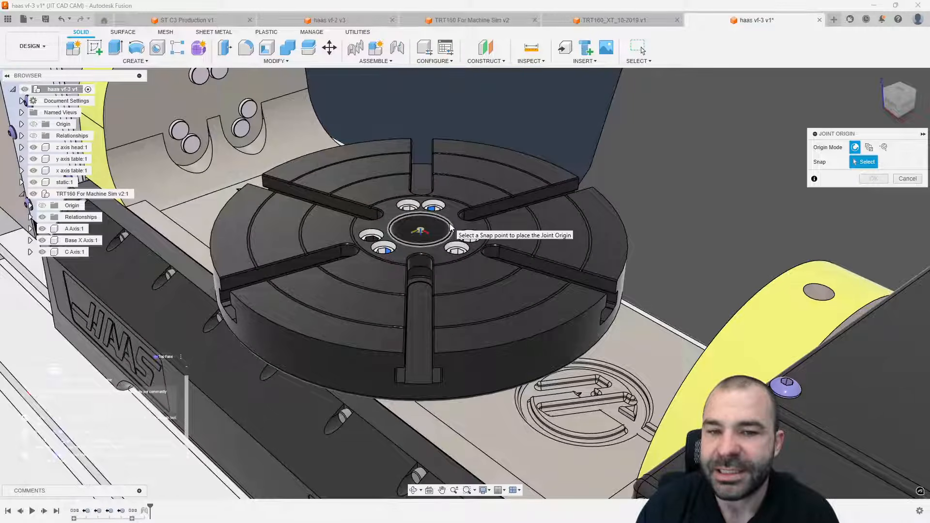
left_click(445, 229)
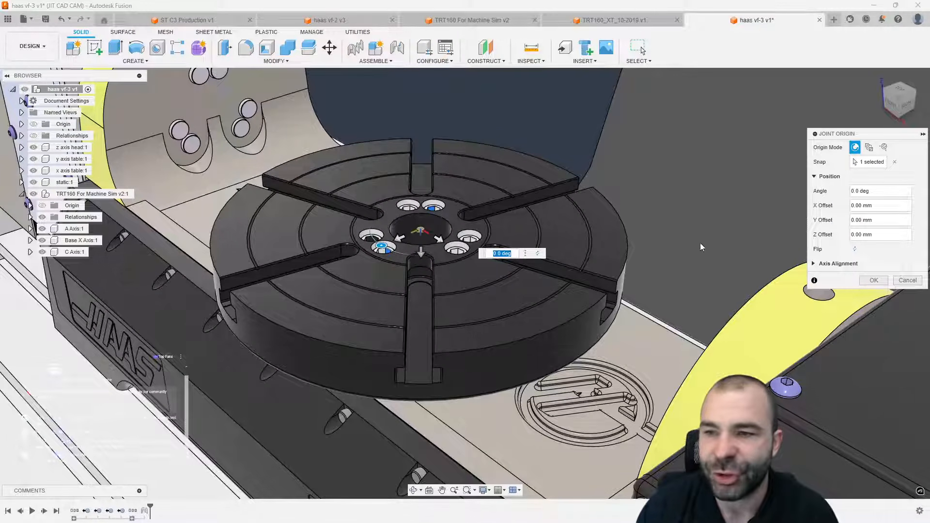
left_click(855, 249)
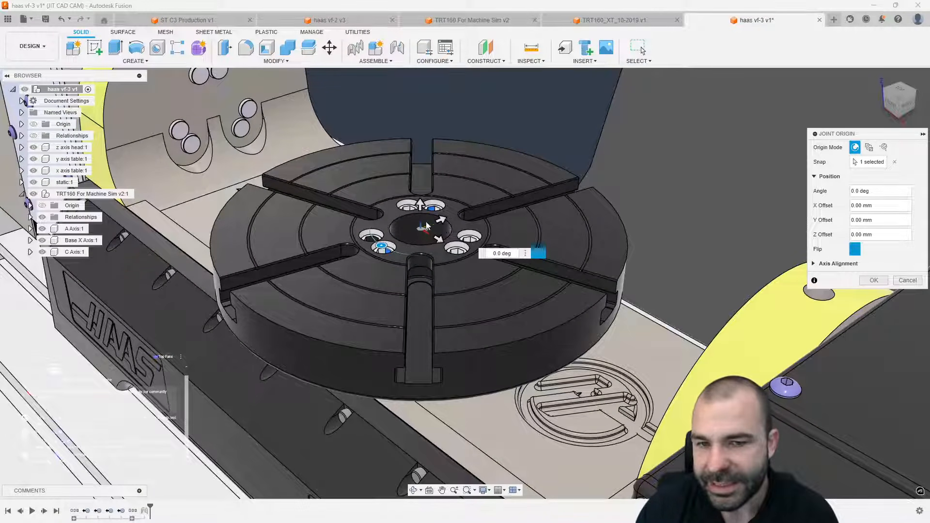
scroll(427, 226, "down", 3)
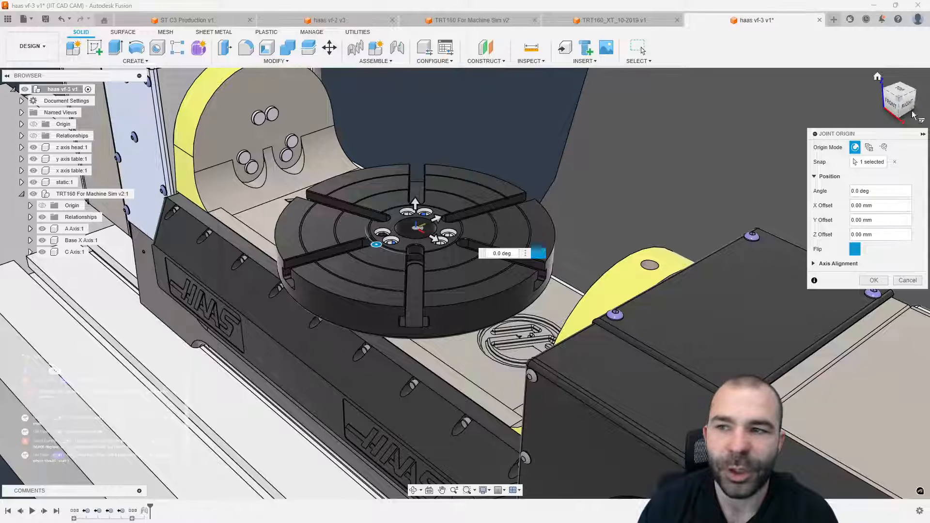
scroll(463, 198, "down", 3)
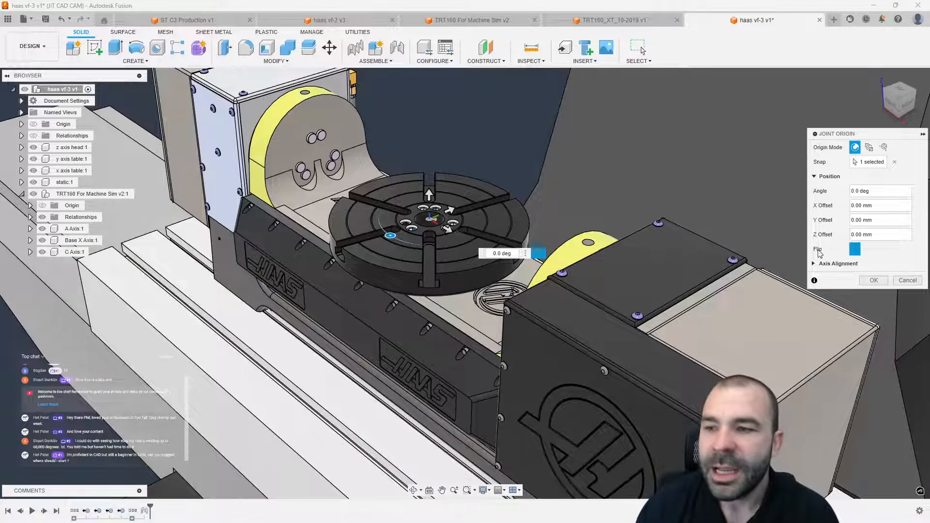
left_click(874, 281)
scroll(491, 257, "down", 3)
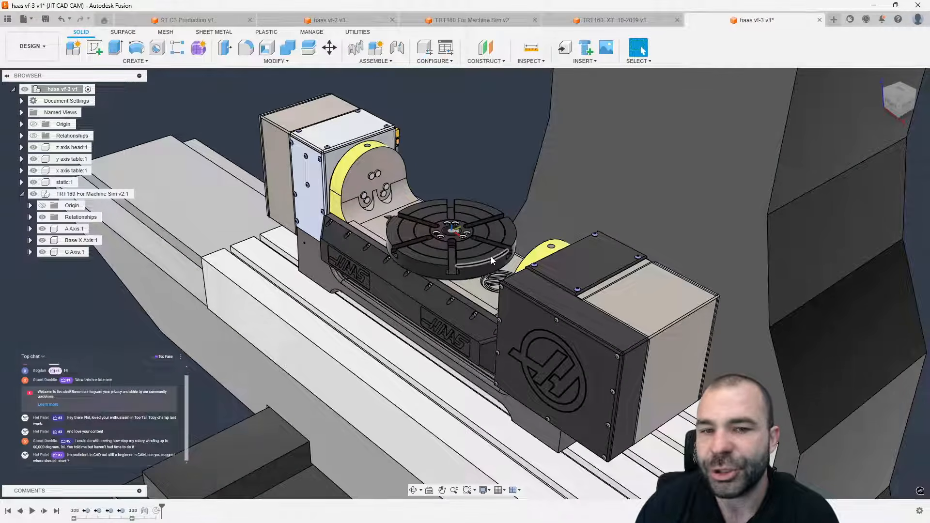
- Start a second joint origin at the rotary table's centre bore and flip its Z axis upward
right_click(470, 136)
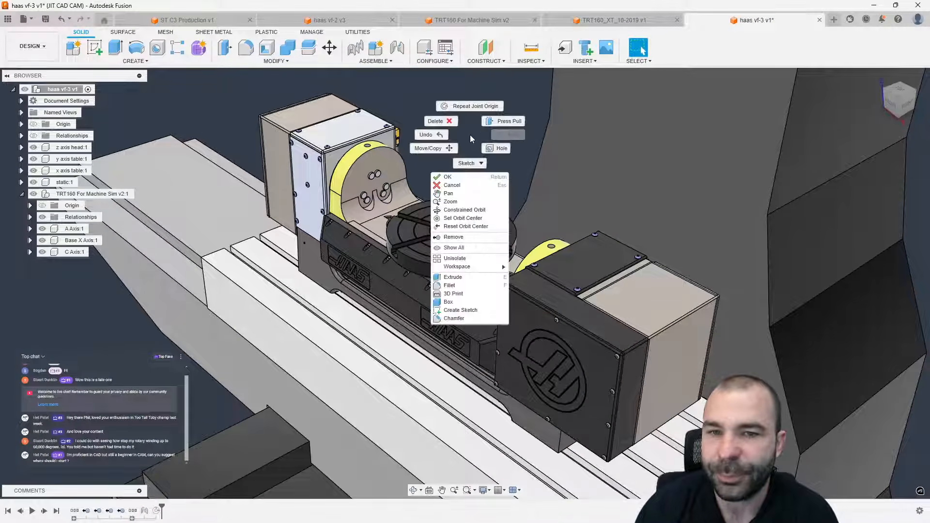
left_click(470, 107)
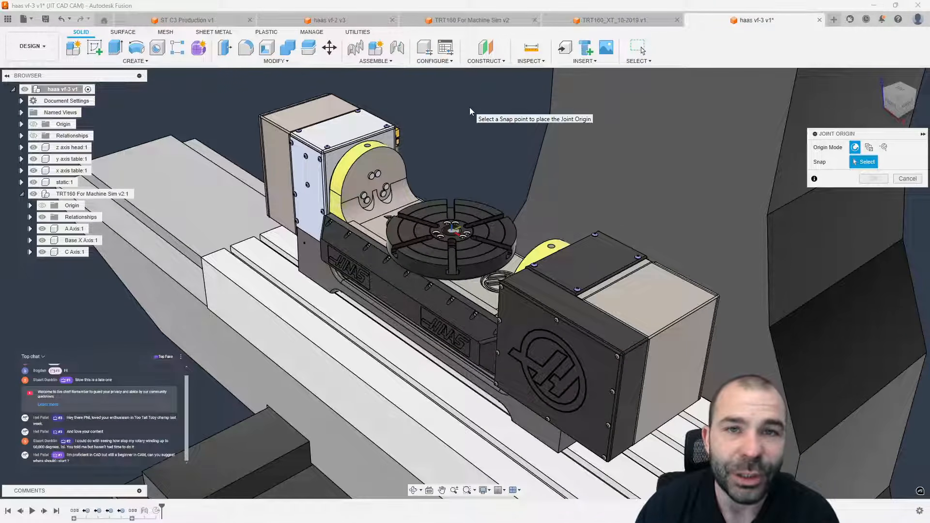
scroll(464, 228, "up", 3)
scroll(464, 227, "up", 5)
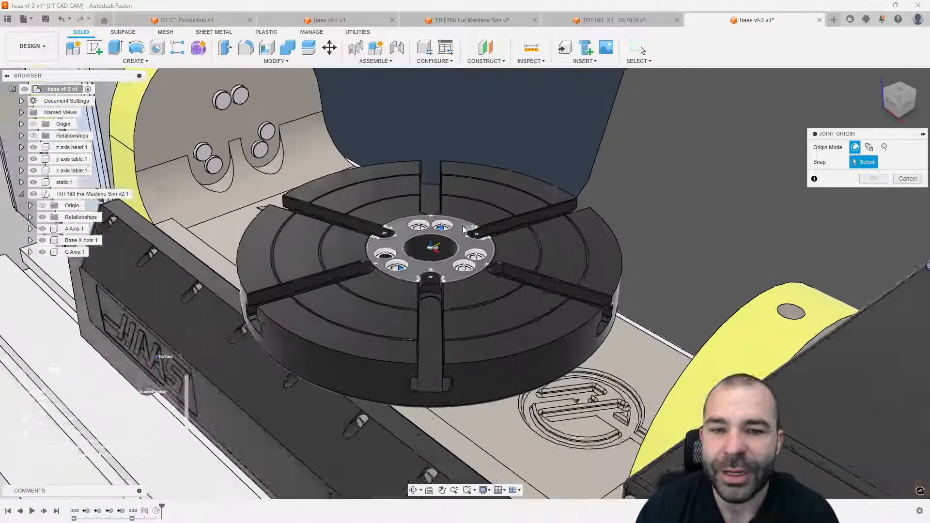
left_click(454, 244)
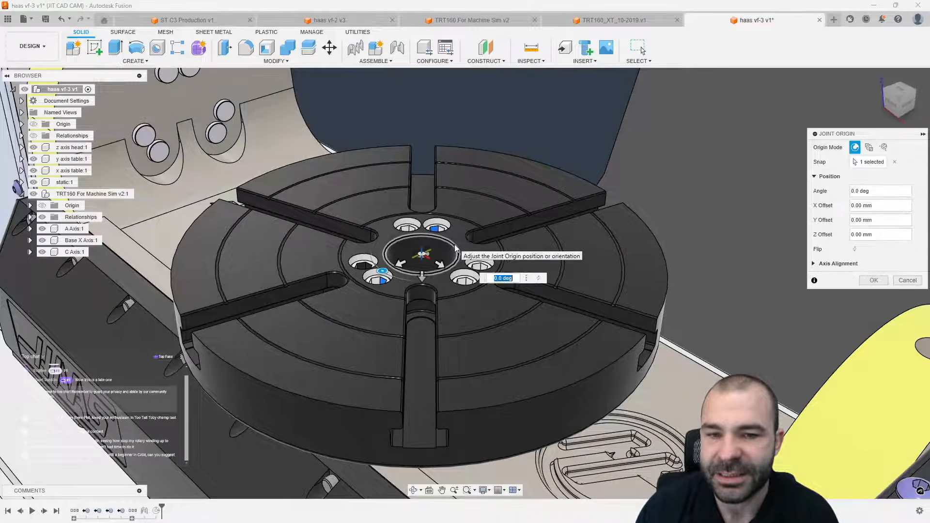
left_click(855, 249)
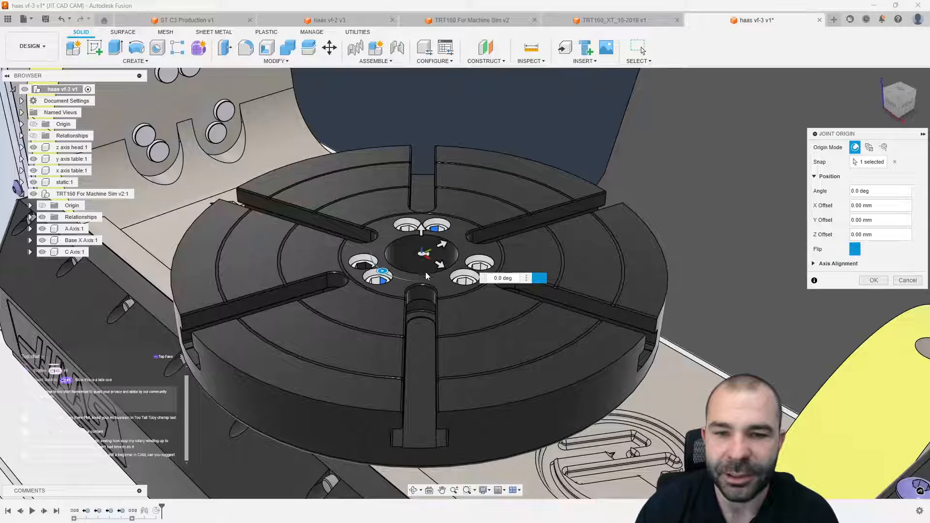
- Raise the second joint origin above the rotary table with a 30 mm Z offset and finish it
left_click_drag(422, 228, 420, 160)
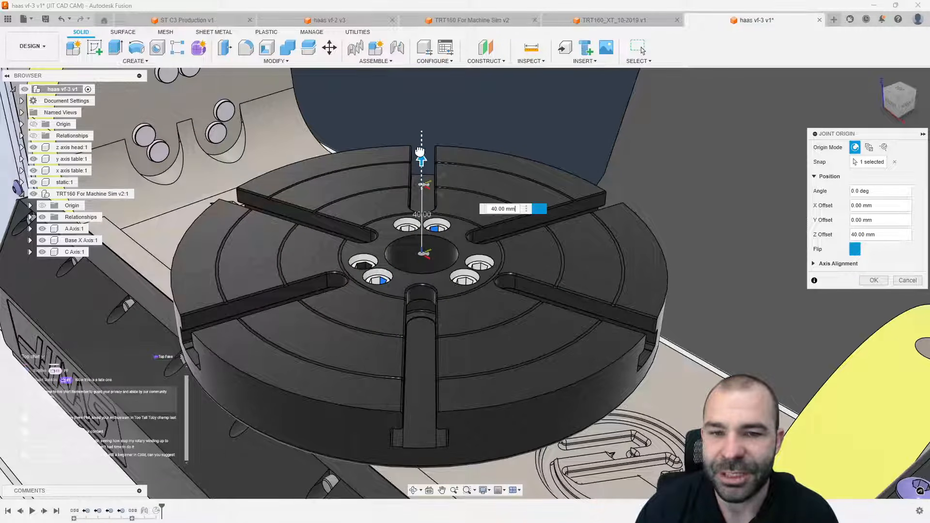
left_click(900, 110)
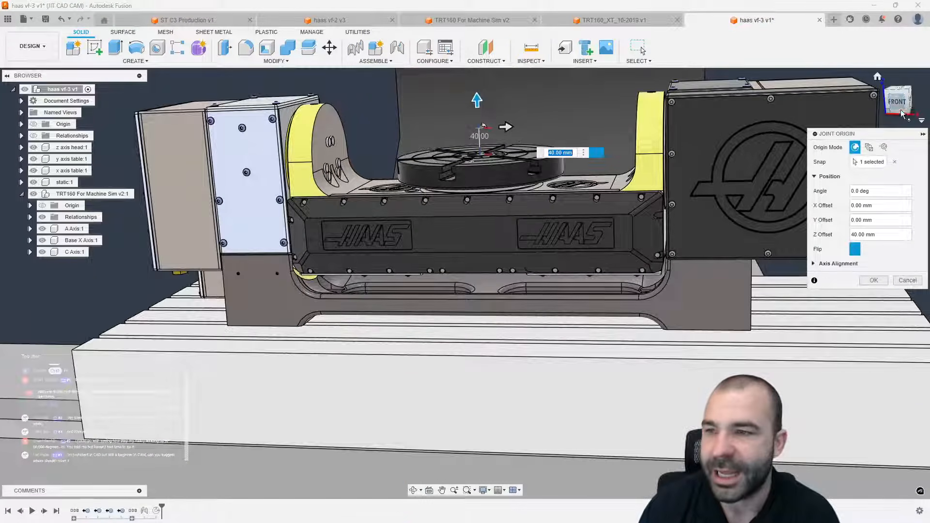
left_click(902, 113)
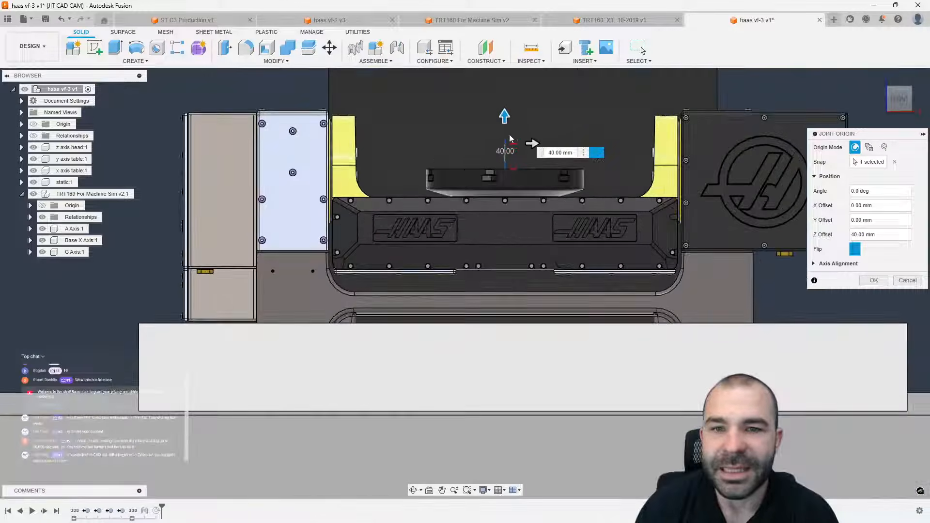
scroll(509, 138, "up", 4)
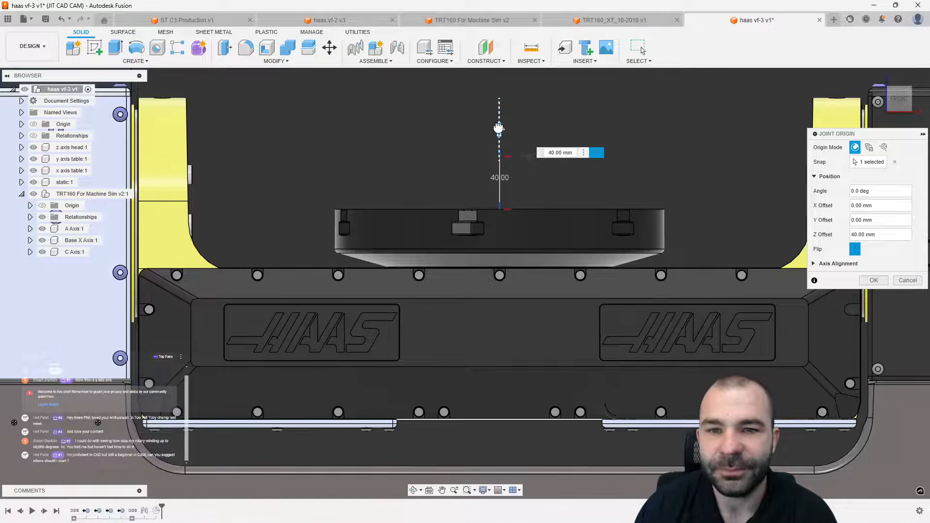
left_click_drag(499, 129, 558, 194)
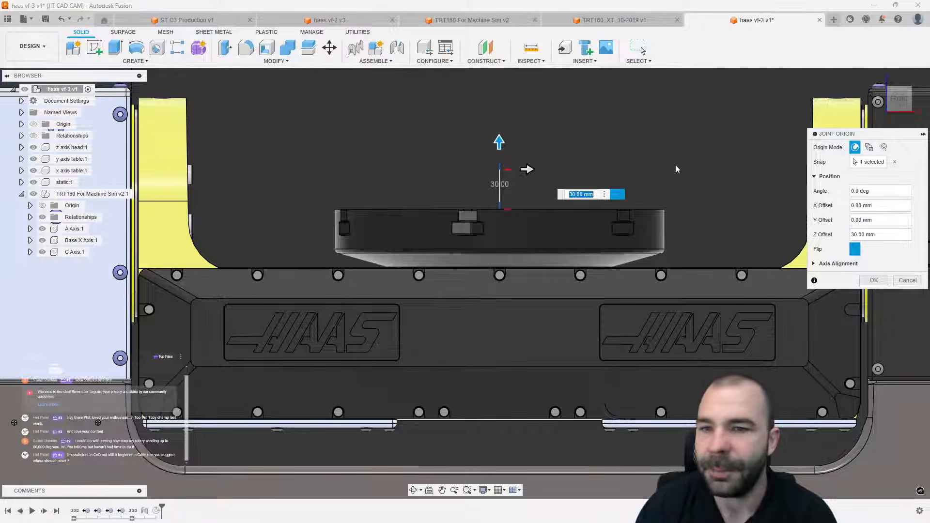
scroll(339, 159, "down", 2)
middle_click_drag(363, 160, 324, 184, "shift")
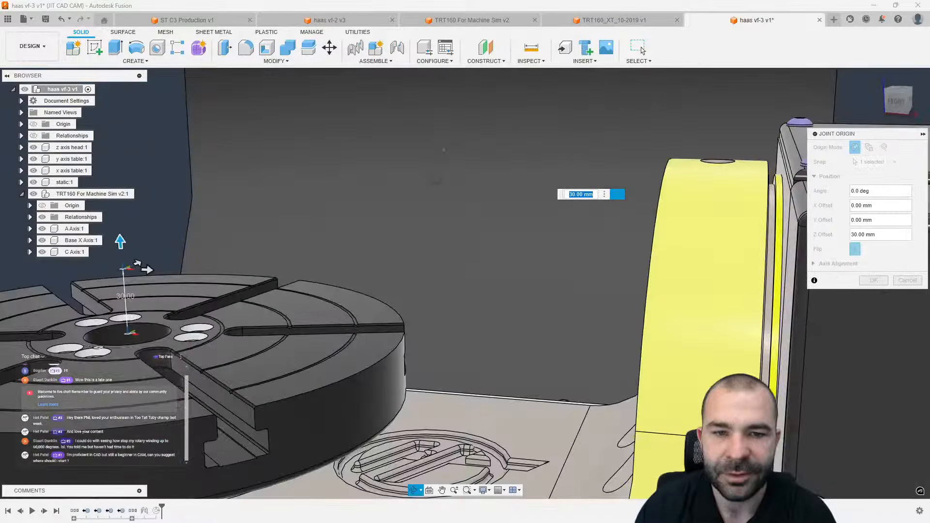
scroll(556, 175, "down", 5)
middle_click_drag(579, 179, 570, 178, "shift")
middle_click_drag(408, 201, 447, 188, "shift")
left_click(873, 280)
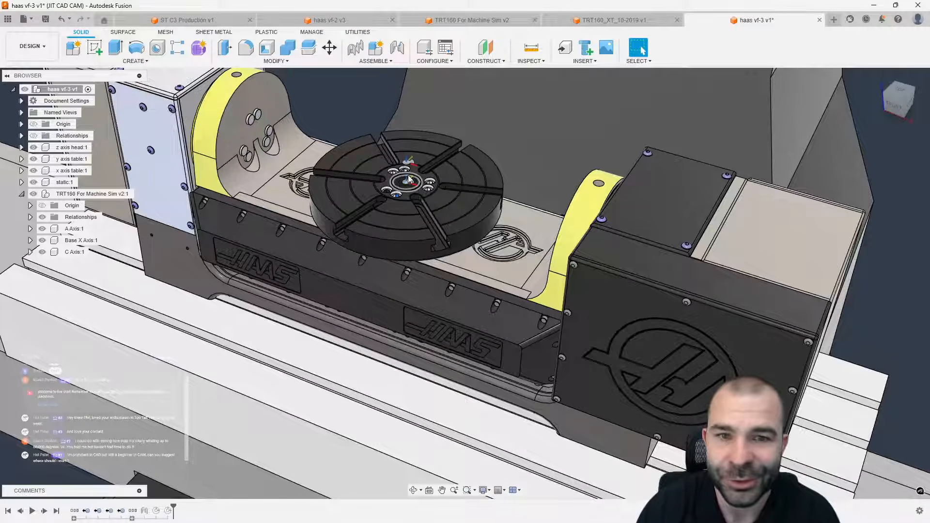
- Save the haas vf-3 design as a new version and create a new empty design
scroll(402, 225, "down", 5)
middle_click_drag(402, 226, 403, 228, "shift")
scroll(410, 244, "down", 4)
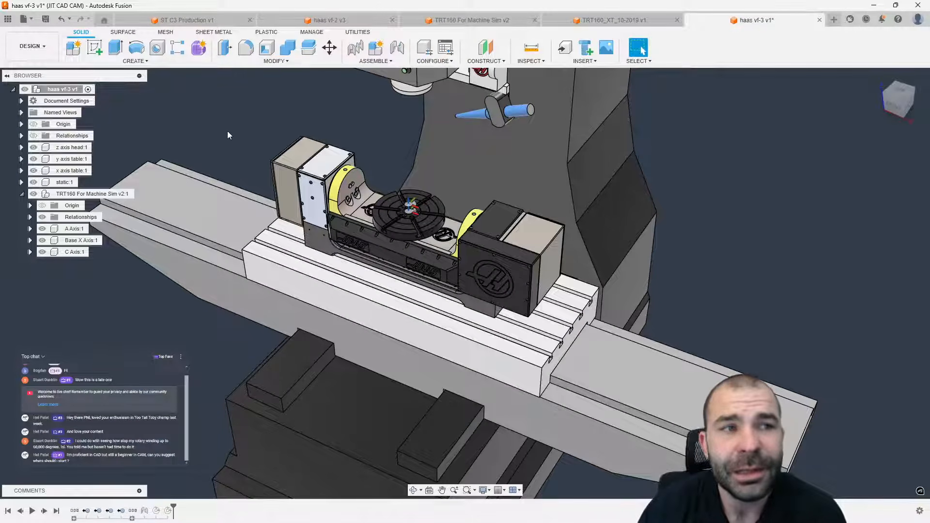
left_click(46, 19)
left_click(461, 285)
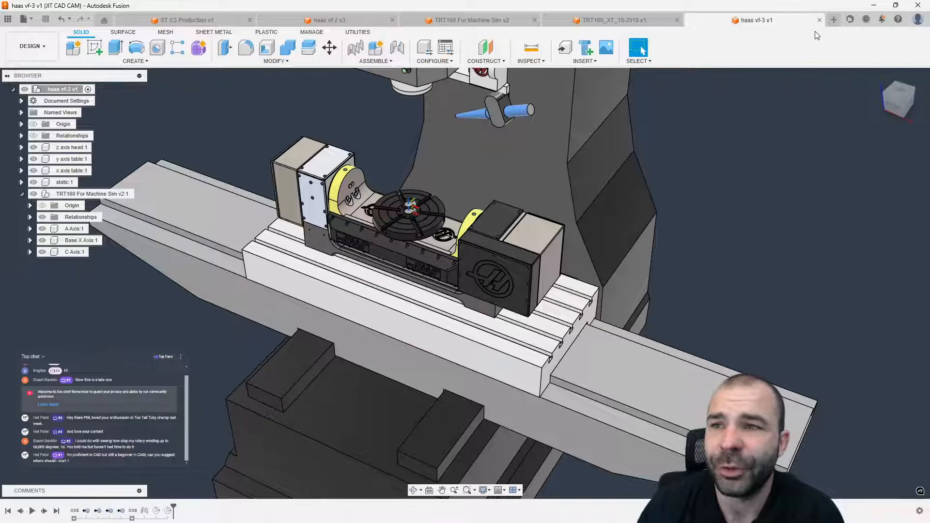
left_click(835, 20)
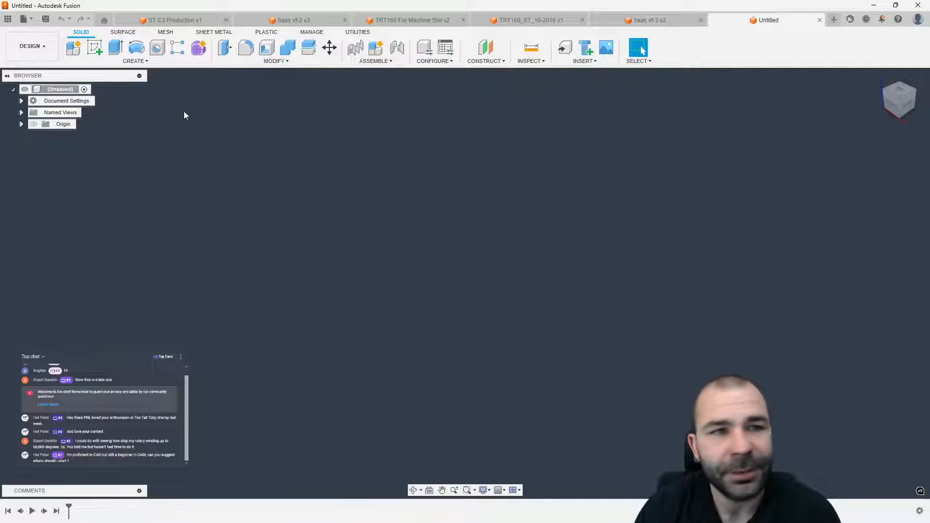
- Switch to the Manufacture workspace and open the HAAS VF-3 from the machine library's fsf folder for editing in Machine Builder
left_click(30, 46)
left_click(45, 153)
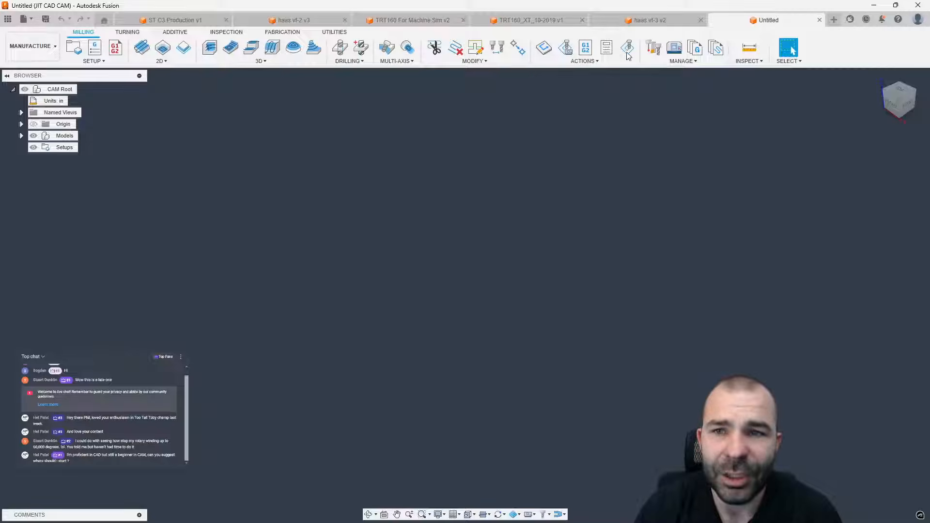
left_click(674, 47)
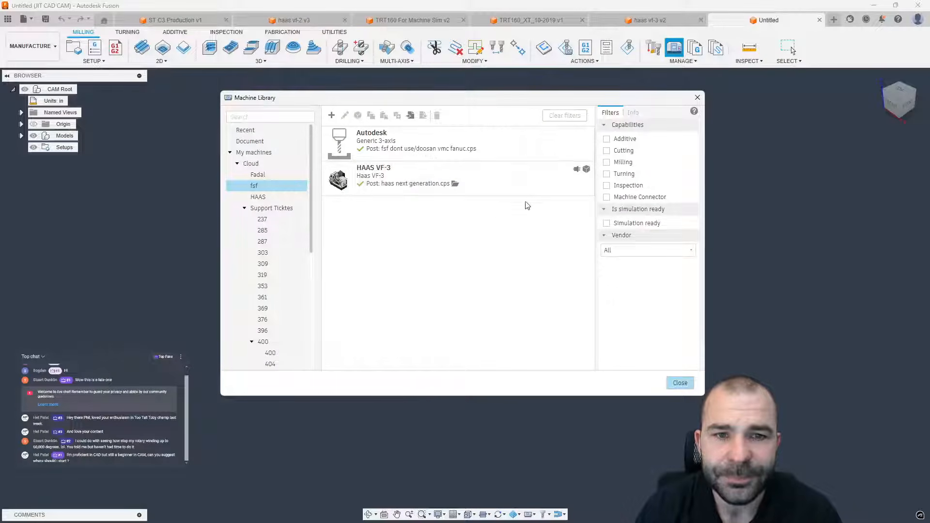
left_click(411, 178)
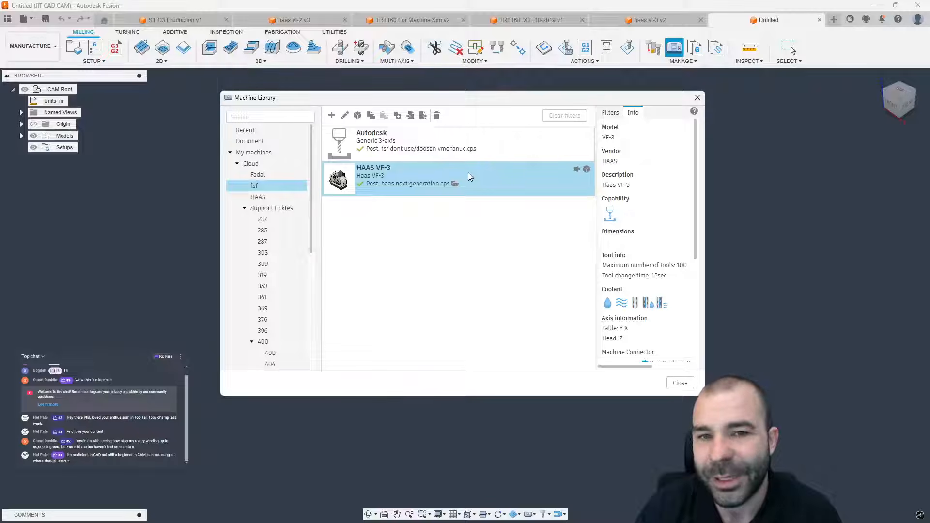
left_click(479, 259)
left_click(438, 176)
right_click(438, 177)
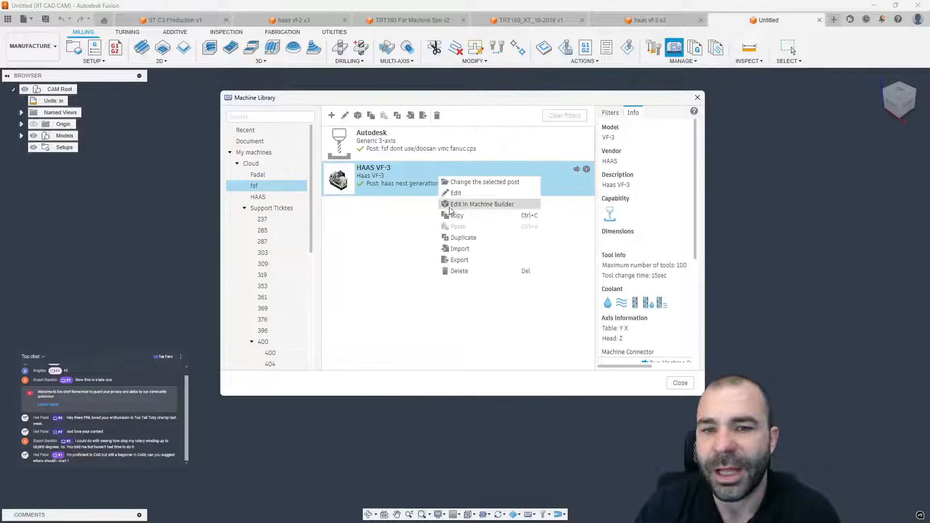
left_click(479, 205)
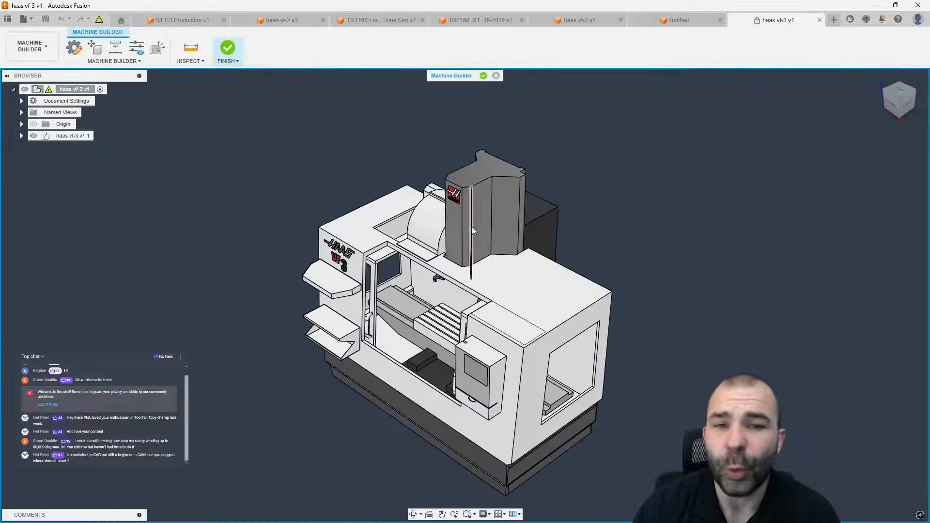
- Bring the linked haas vf-3 model in Machine Builder up to its latest version, v2, with the trunnion
scroll(470, 220, "down", 2)
scroll(479, 245, "up", 3)
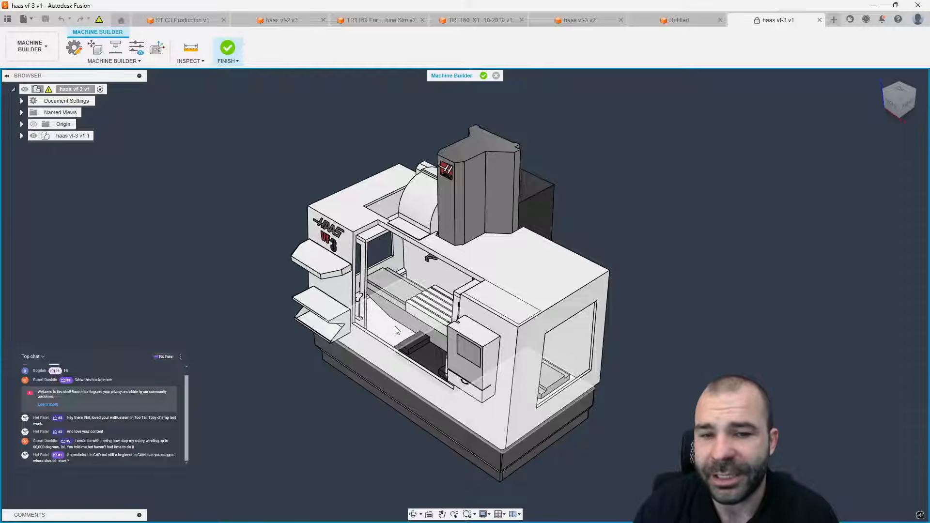
middle_click_drag(400, 323, 390, 310, "shift")
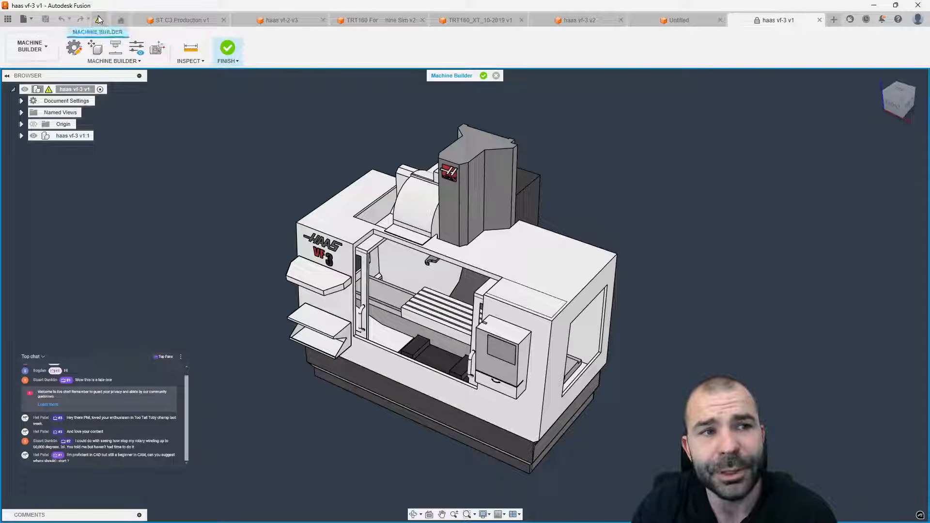
key("ctrl+w")
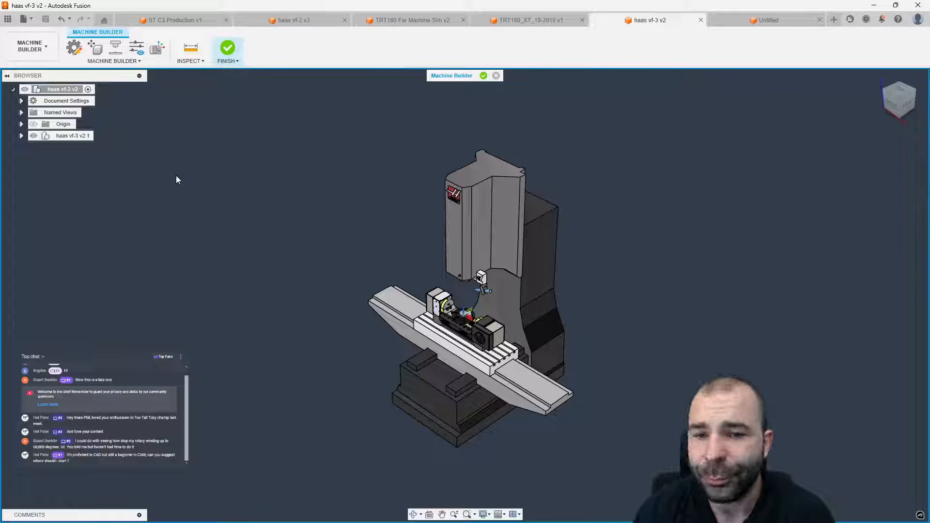
- Open the machine definition and change the machine's model name to VF-3 TRT160
scroll(587, 380, "up", 2)
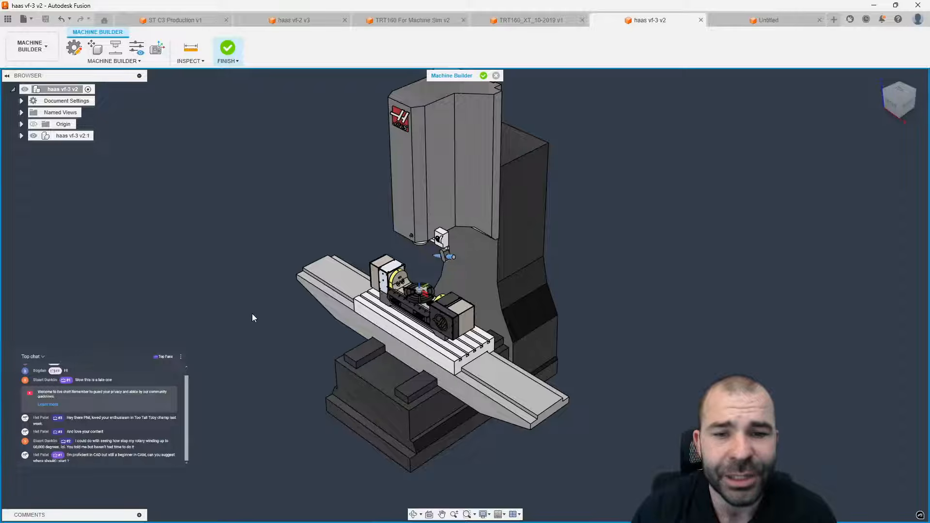
scroll(319, 345, "down", 1)
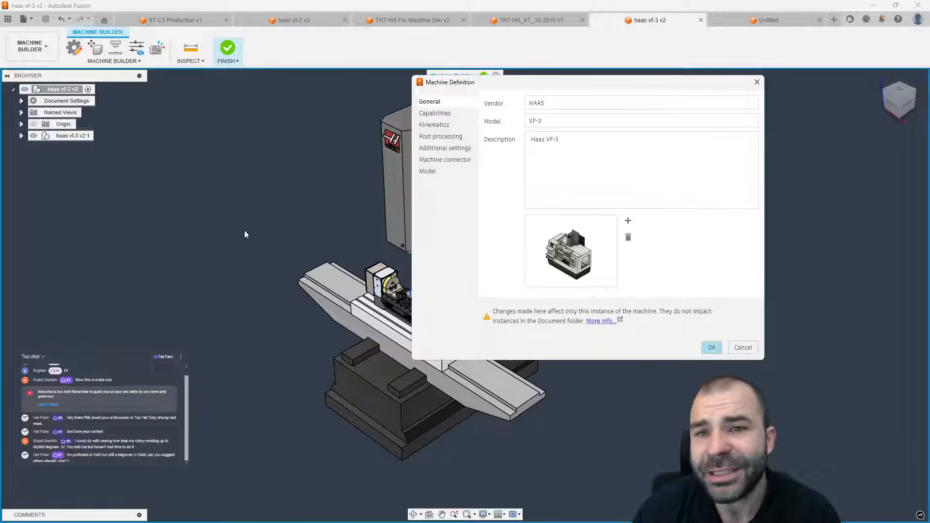
left_click(555, 124)
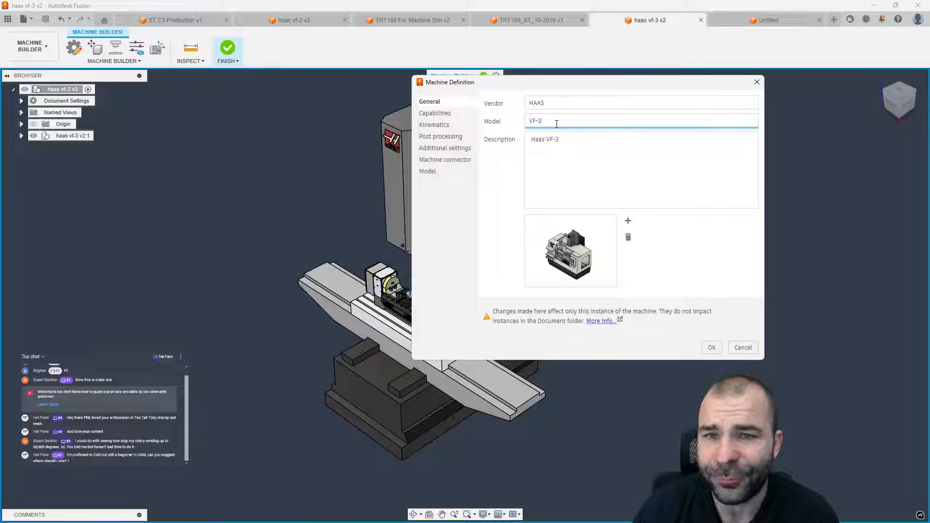
type("T")
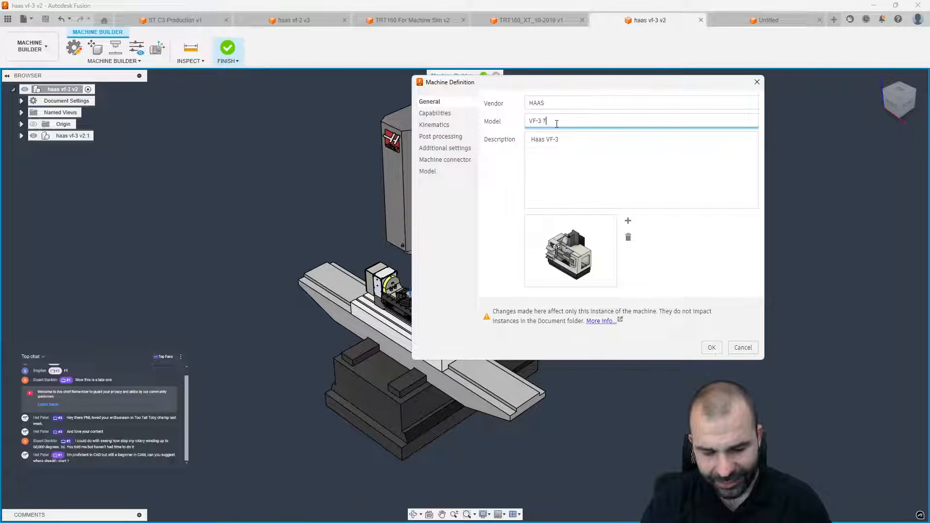
type("RT")
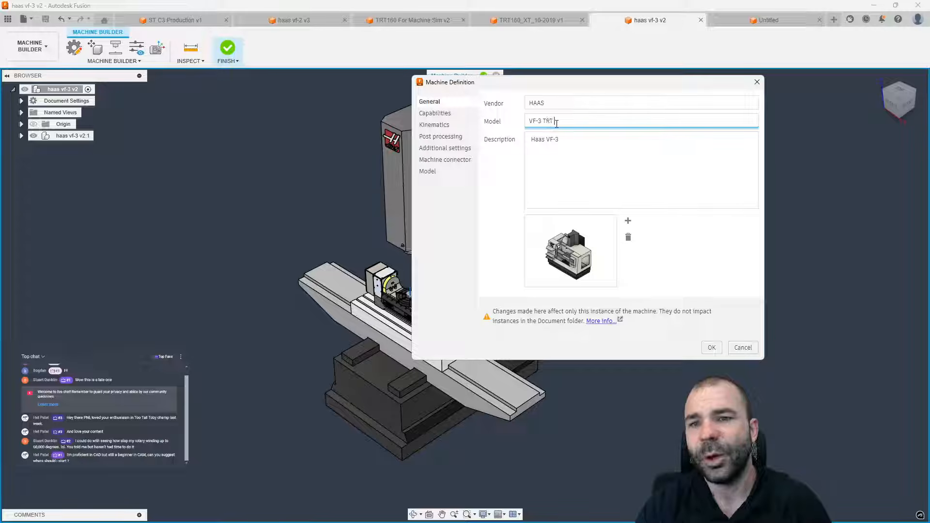
type("160")
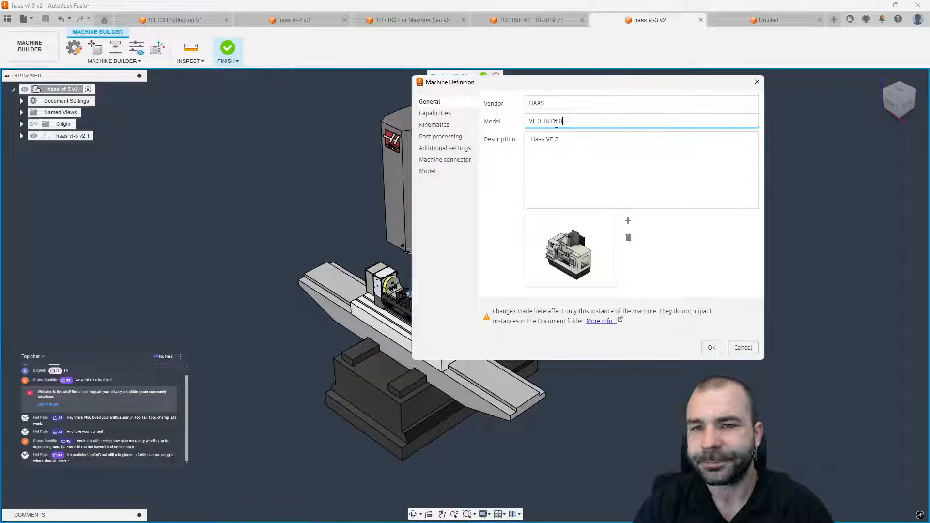
left_click(588, 161)
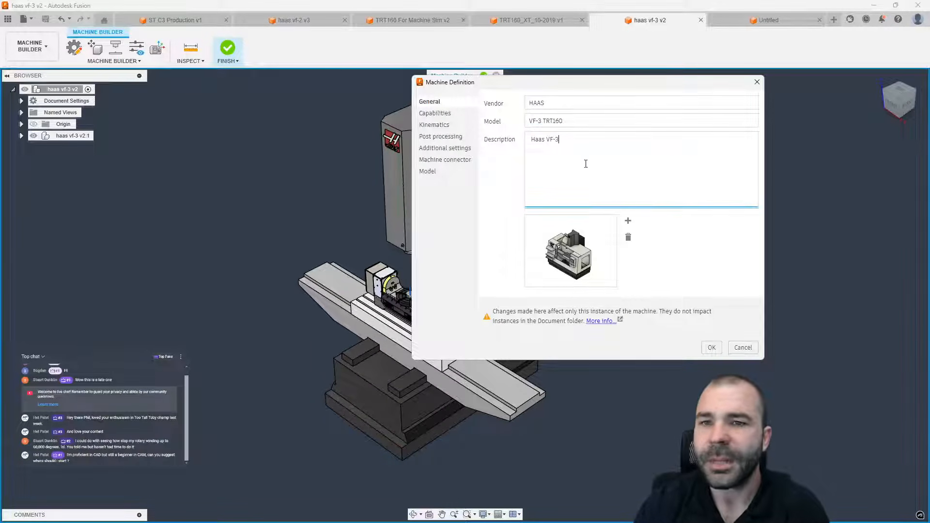
- Add rotary axes A and C between the X axis and the table in the machine's kinematics, and select the A axis
left_click(456, 126)
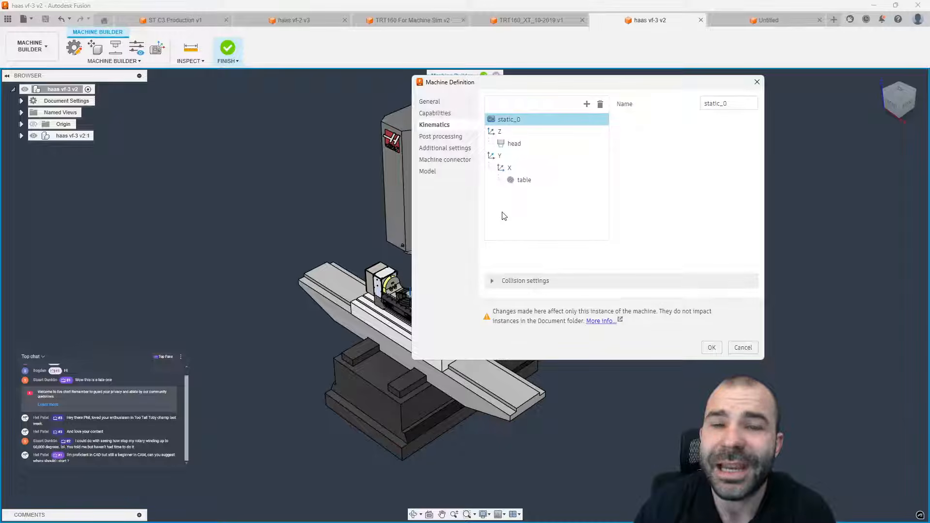
left_click(505, 169)
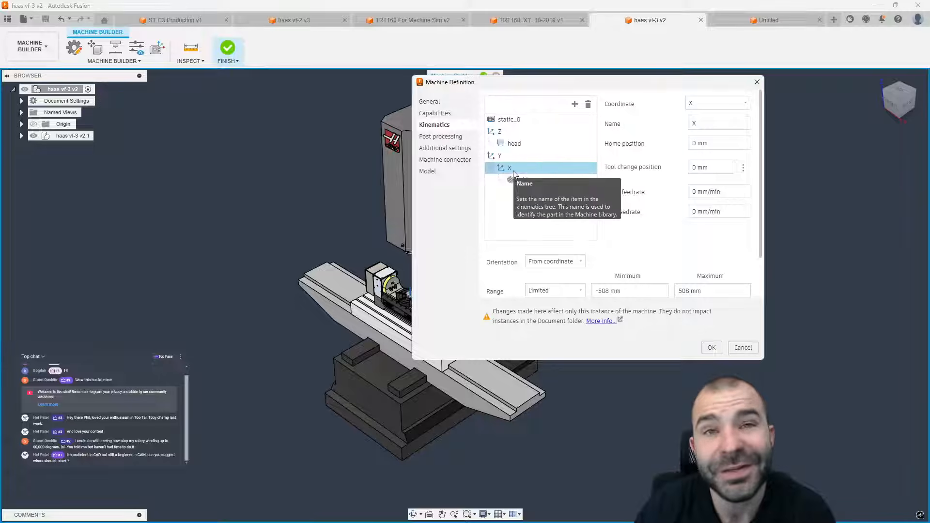
left_click(574, 104)
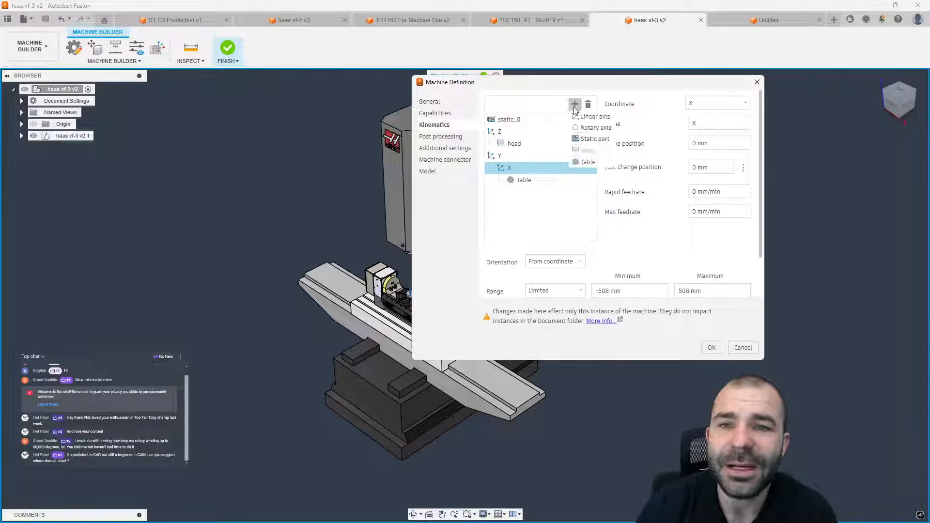
left_click(586, 129)
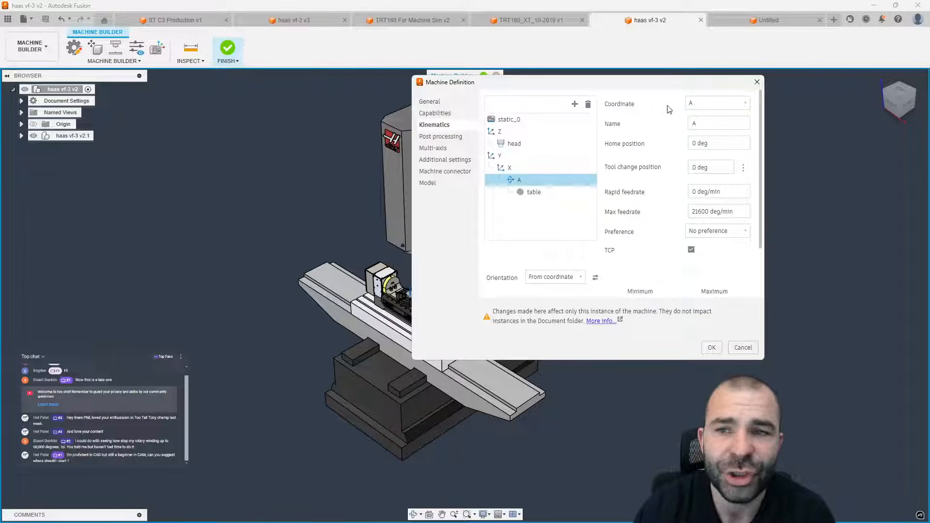
left_click(574, 104)
left_click(592, 128)
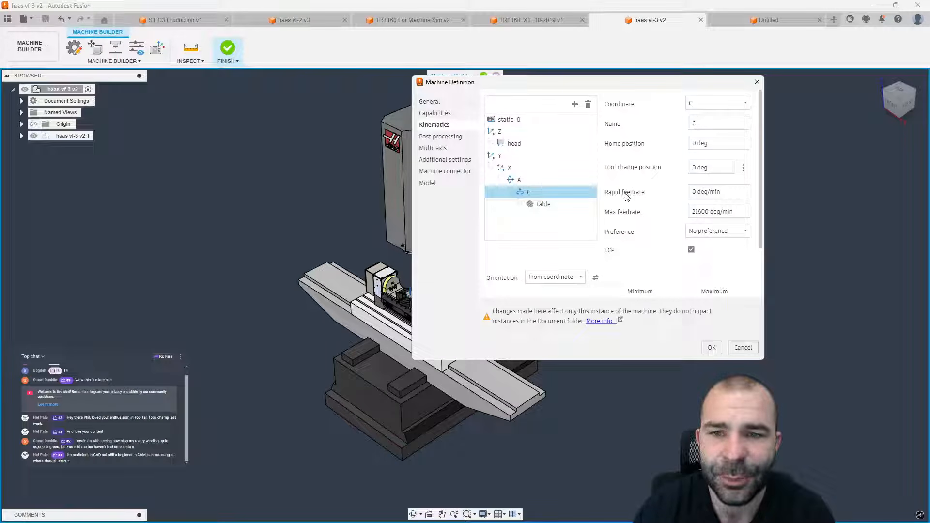
left_click(521, 181)
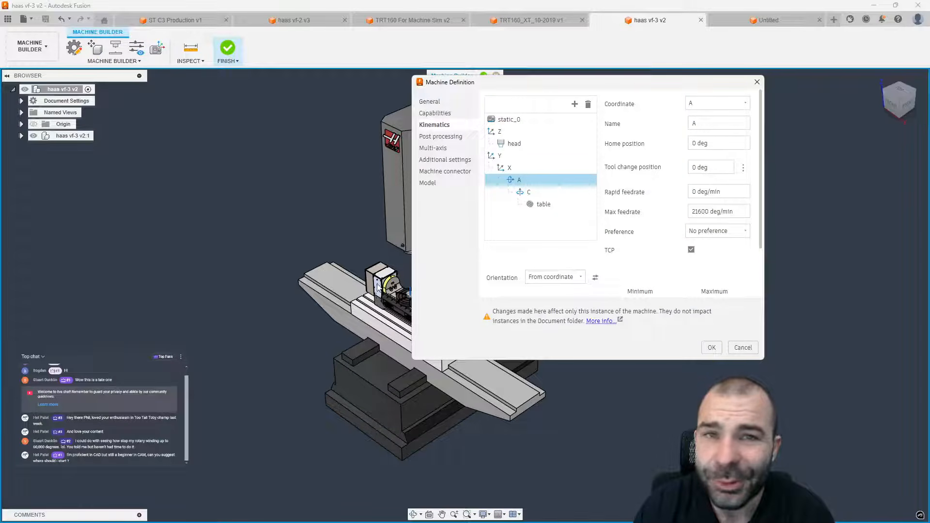
- Try reversing the A axis orientation to Around X and set it back to From coordinate
left_click(595, 279)
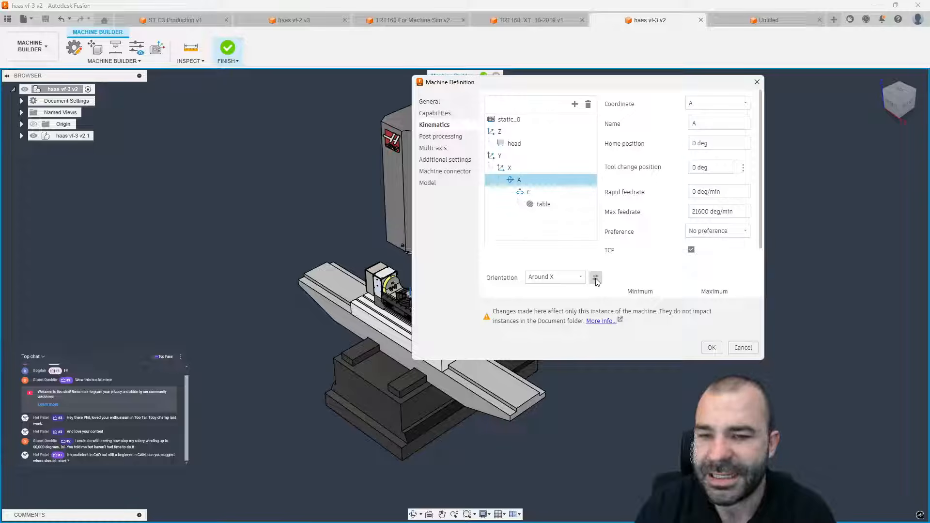
left_click(560, 279)
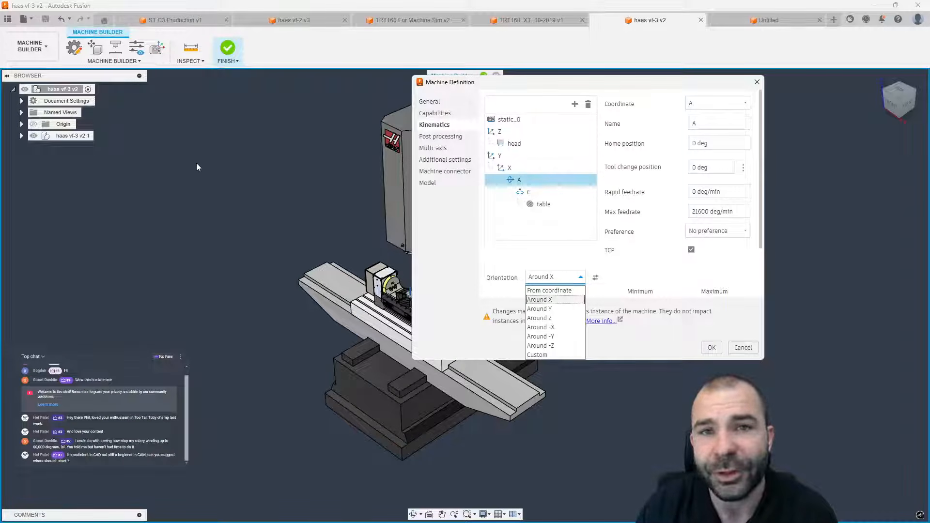
left_click(549, 291)
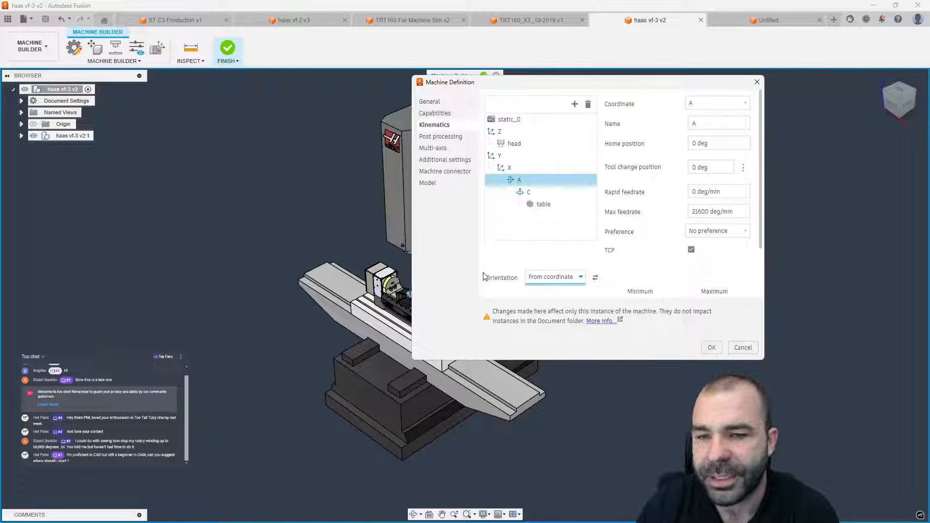
- Limit the A axis range to a minimum of -90 deg and a maximum of 90 deg
scroll(494, 272, "down", 1)
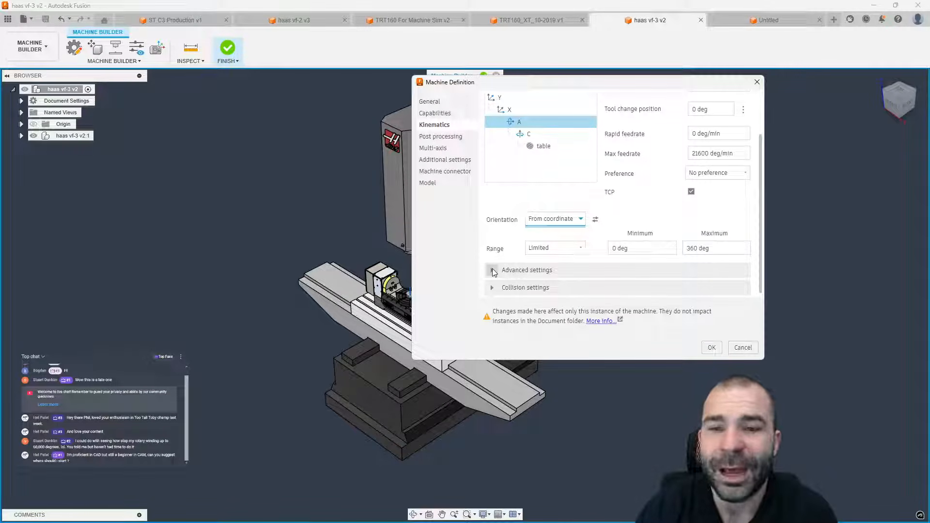
scroll(514, 223, "down", 1)
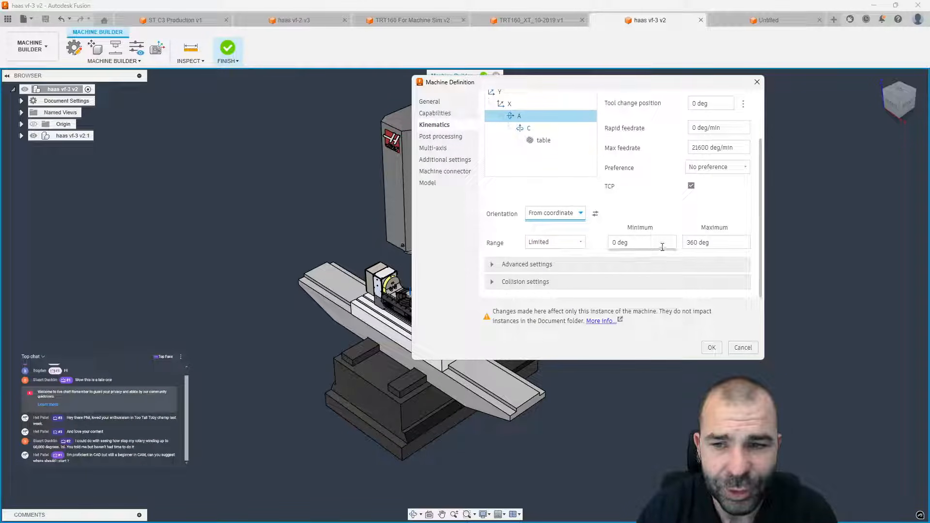
left_click(625, 244)
type("-")
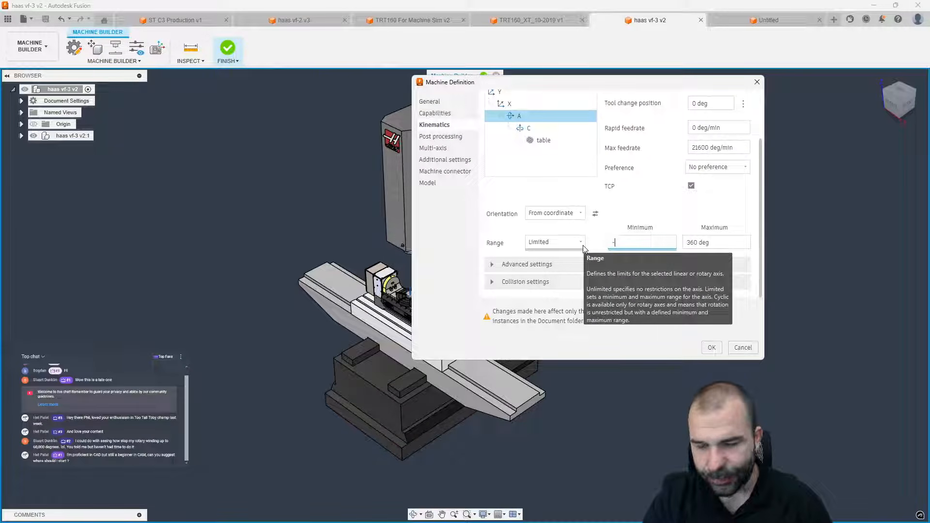
type("90")
key("Tab")
type("90")
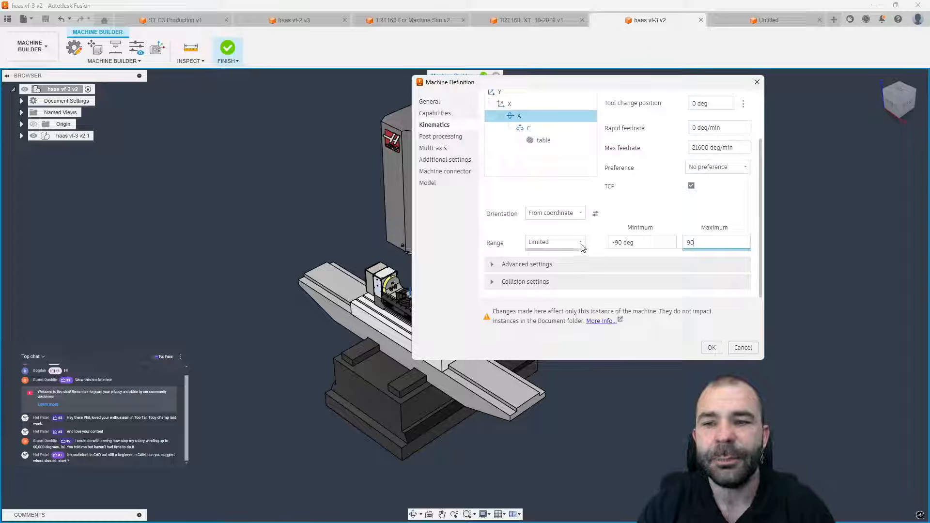
key("Tab")
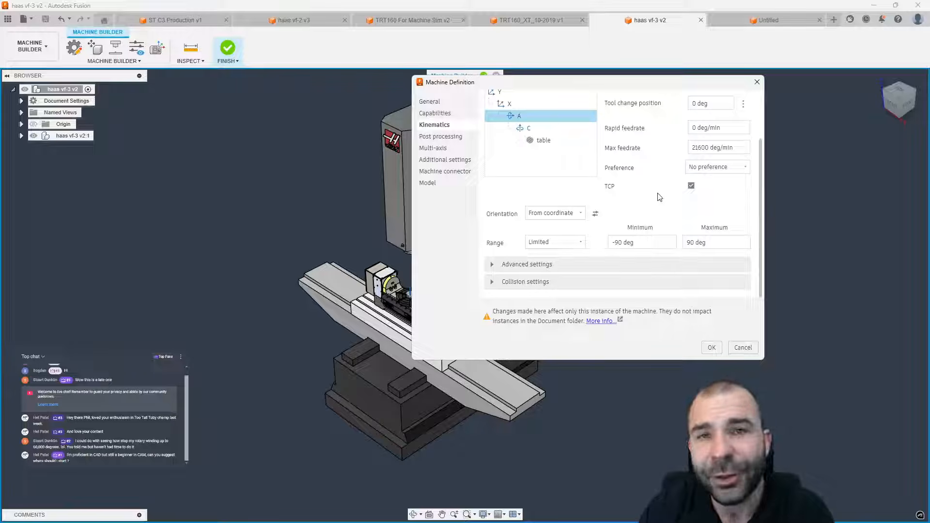
- Try the Unlimited and Cyclic range types on the A axis and leave its range set to Unlimited
left_click(581, 243)
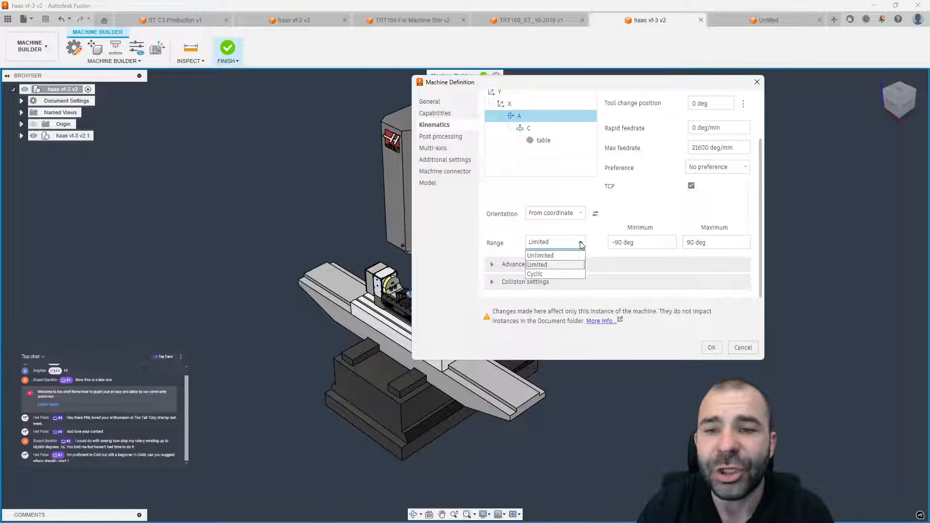
left_click(561, 256)
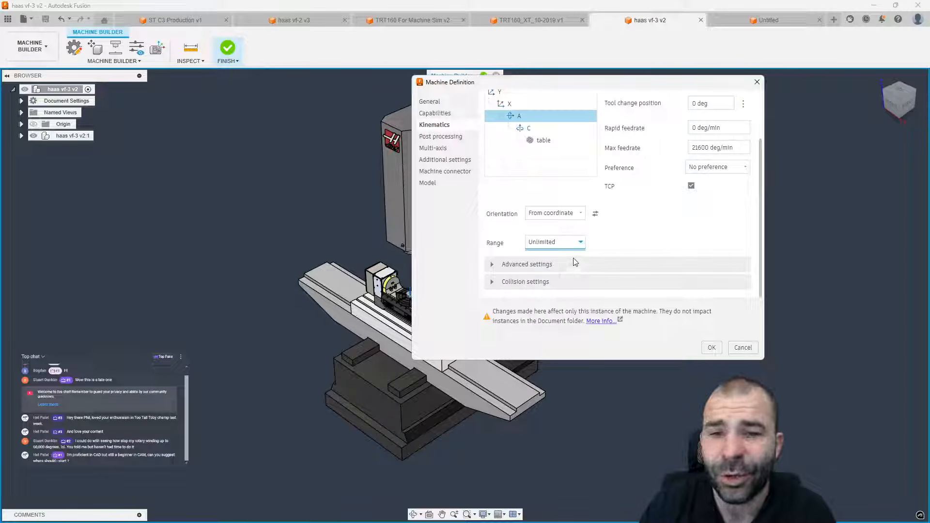
left_click(576, 243)
left_click(556, 275)
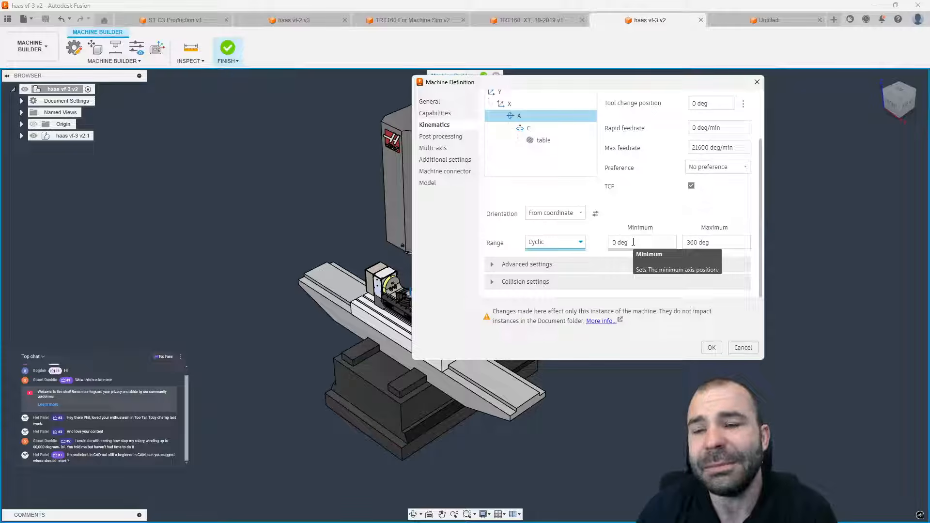
left_click(694, 241)
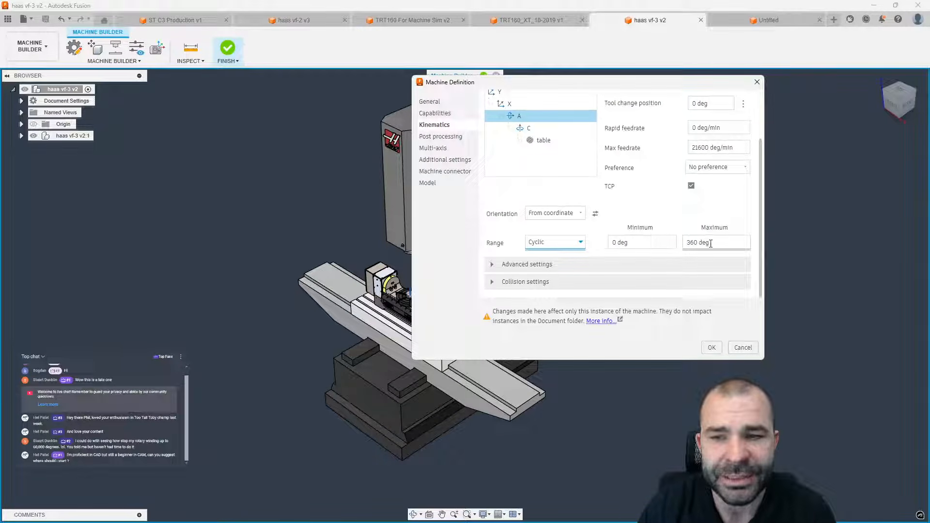
left_click(619, 242)
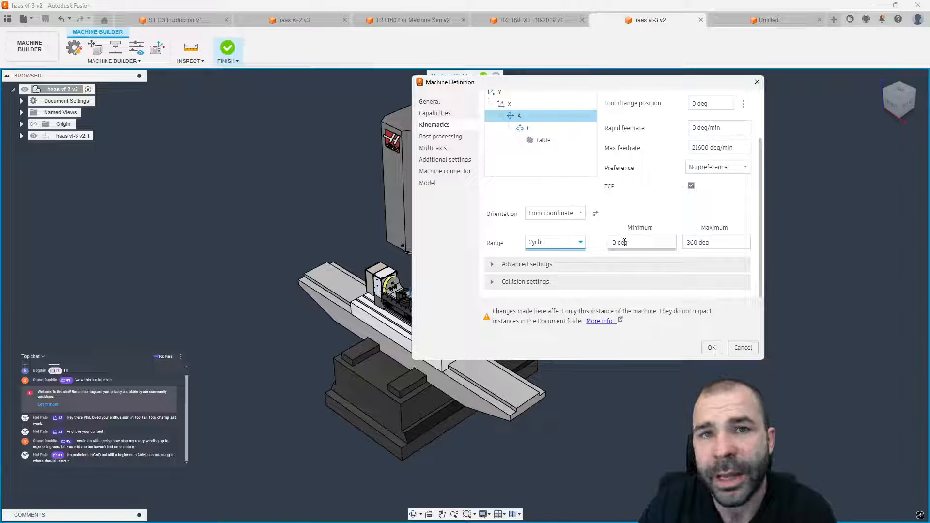
left_click(572, 243)
left_click(552, 256)
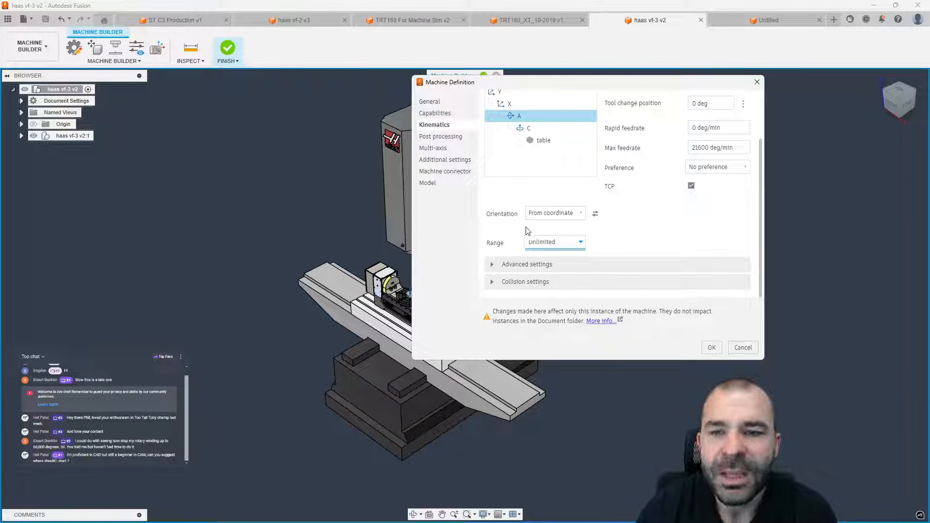
- Review the A axis collision settings, checking which head, table and other items it is tested against
left_click(493, 283)
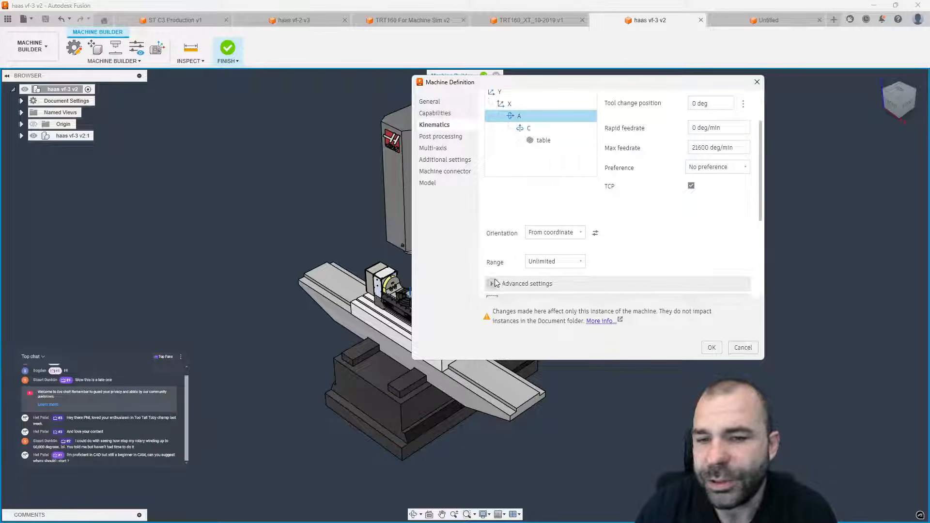
scroll(504, 262, "down", 5)
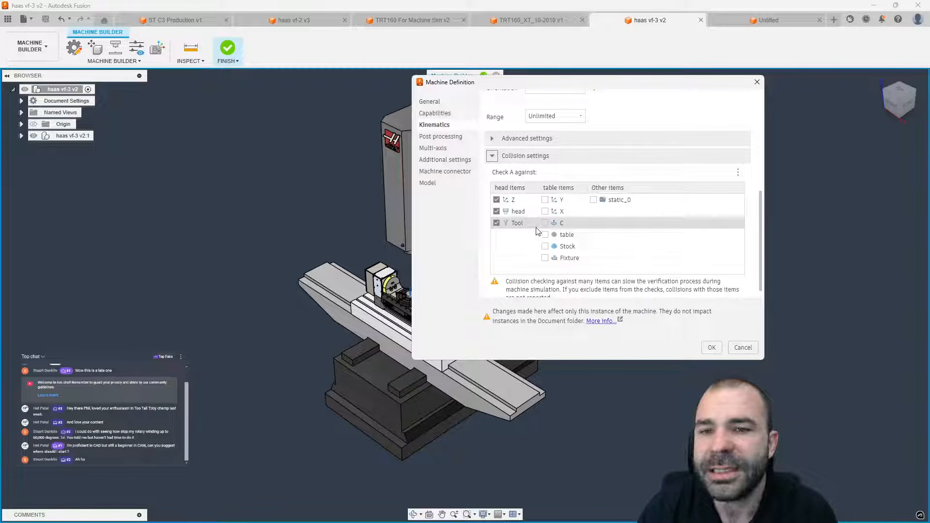
scroll(538, 227, "up", 3)
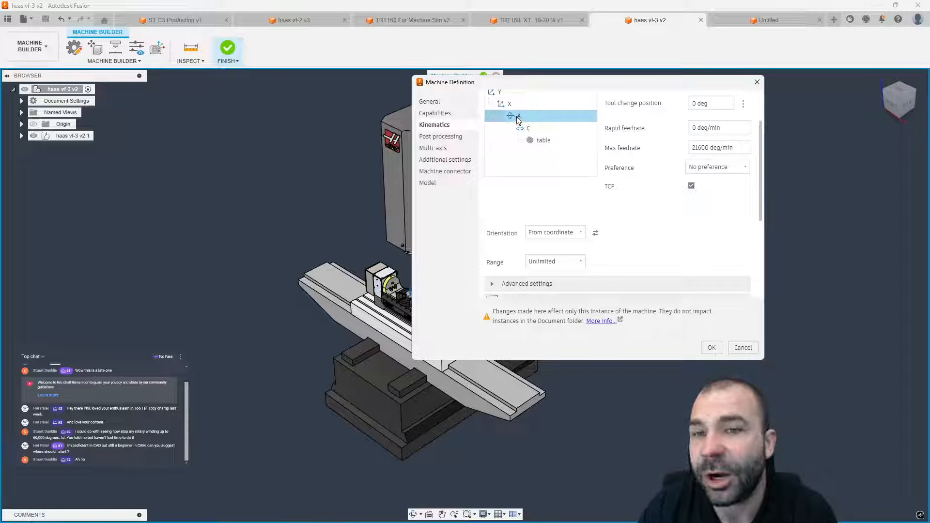
scroll(519, 126, "down", 3)
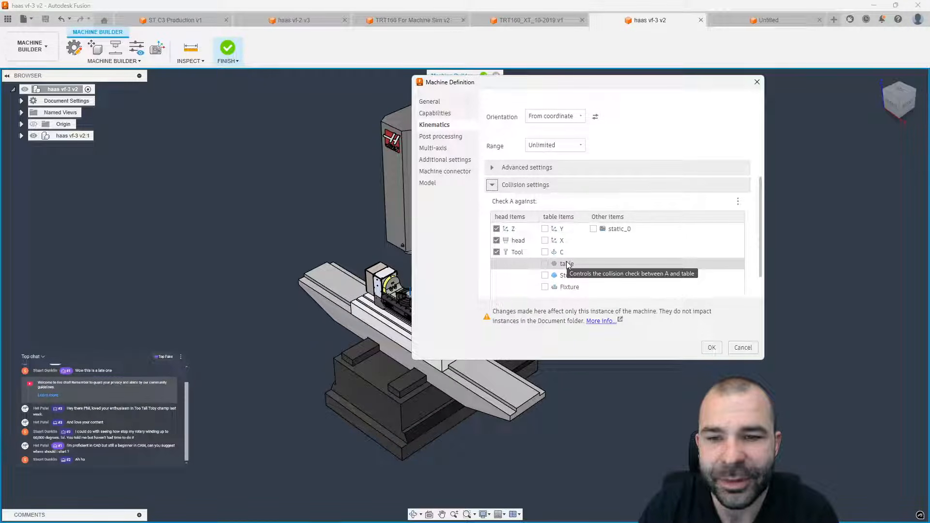
scroll(567, 264, "up", 4)
- Set the C axis range type to Unlimited
left_click(542, 160)
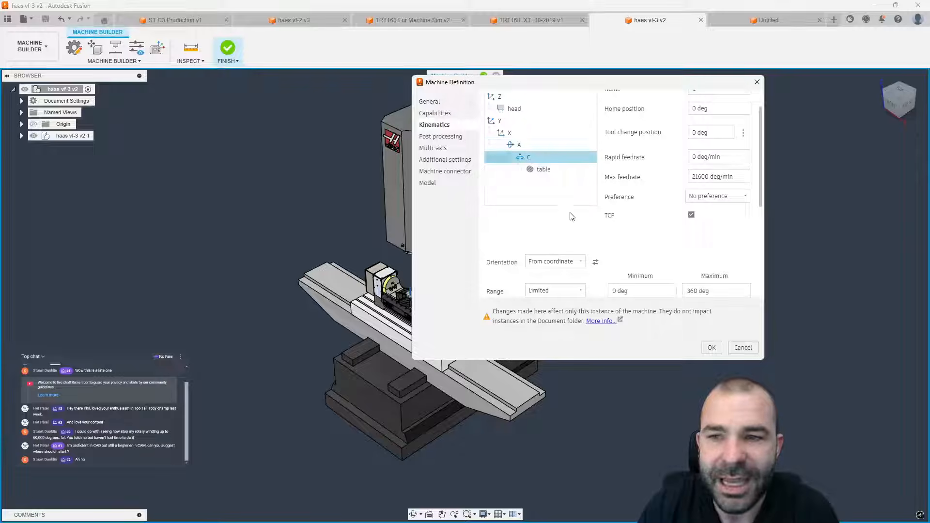
scroll(570, 216, "down", 2)
scroll(568, 219, "up", 1)
left_click(557, 261)
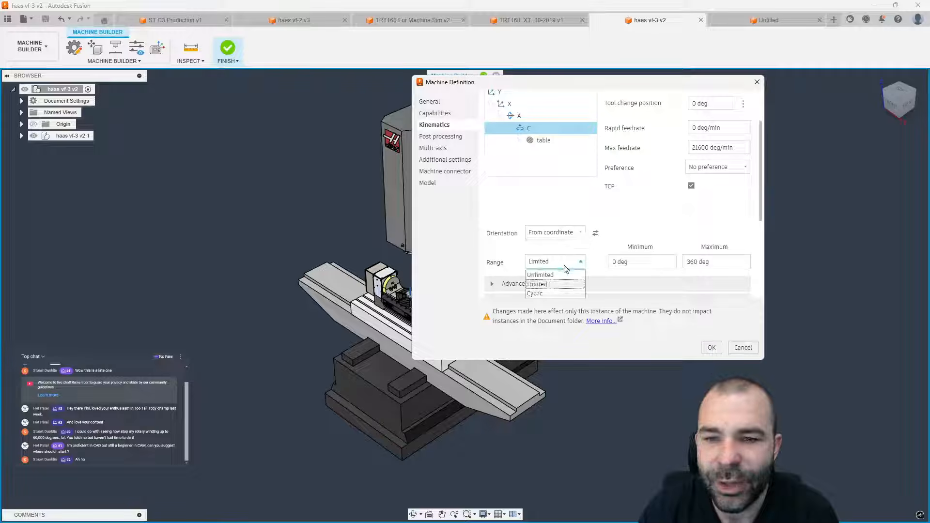
left_click(558, 278)
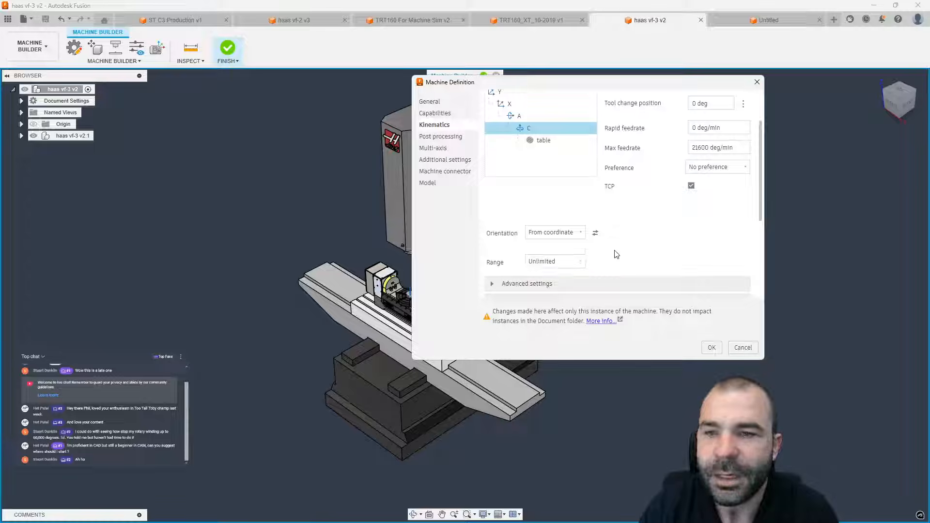
- Examine the collision settings of the C axis, the Z axis and the head and tool for checks against the rotary axes
scroll(613, 254, "down", 4)
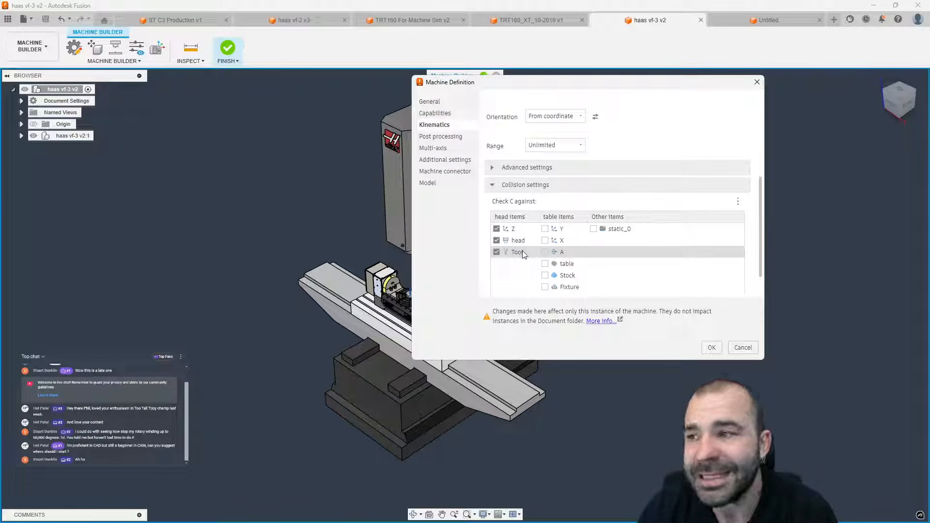
scroll(523, 252, "up", 5)
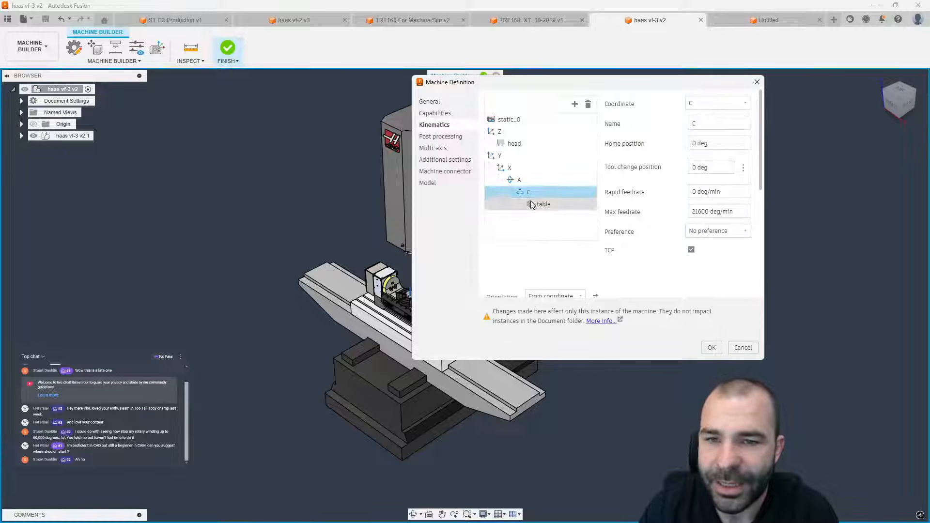
left_click(513, 132)
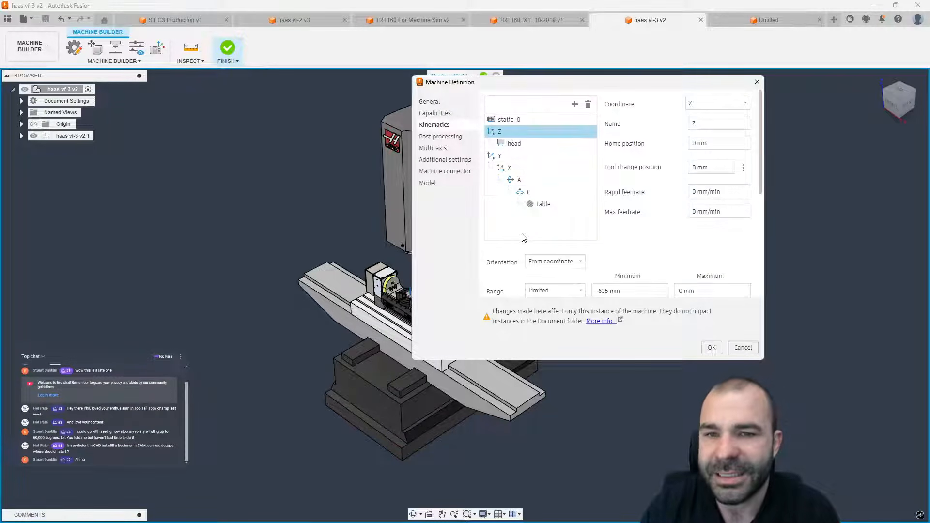
scroll(521, 237, "down", 5)
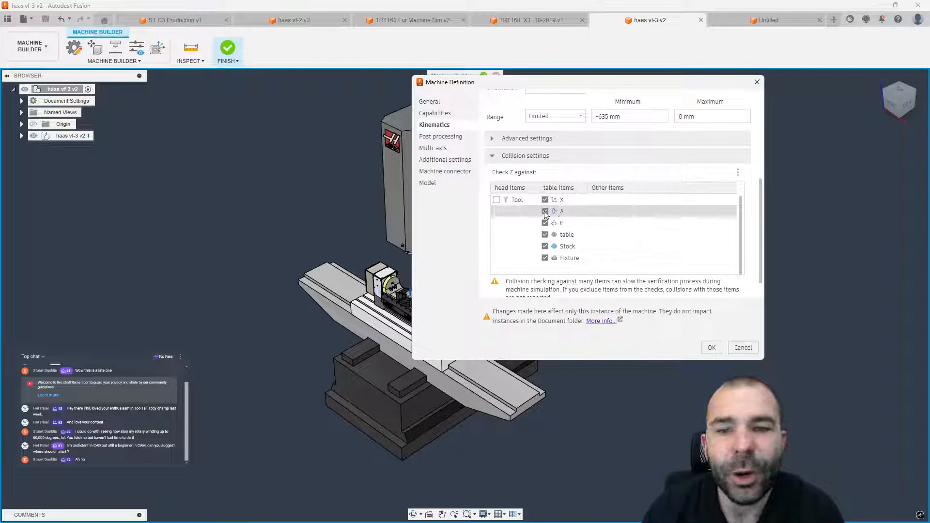
scroll(556, 212, "up", 4)
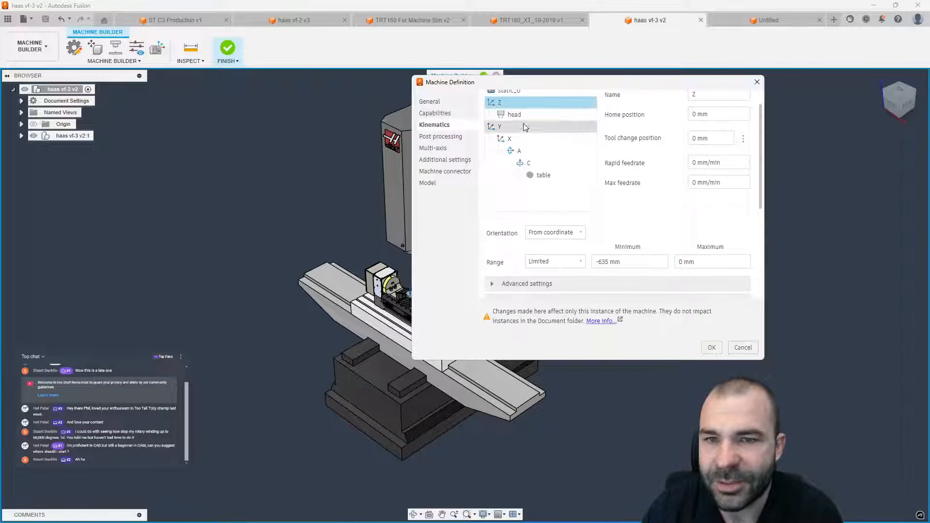
left_click(517, 115)
scroll(527, 208, "down", 3)
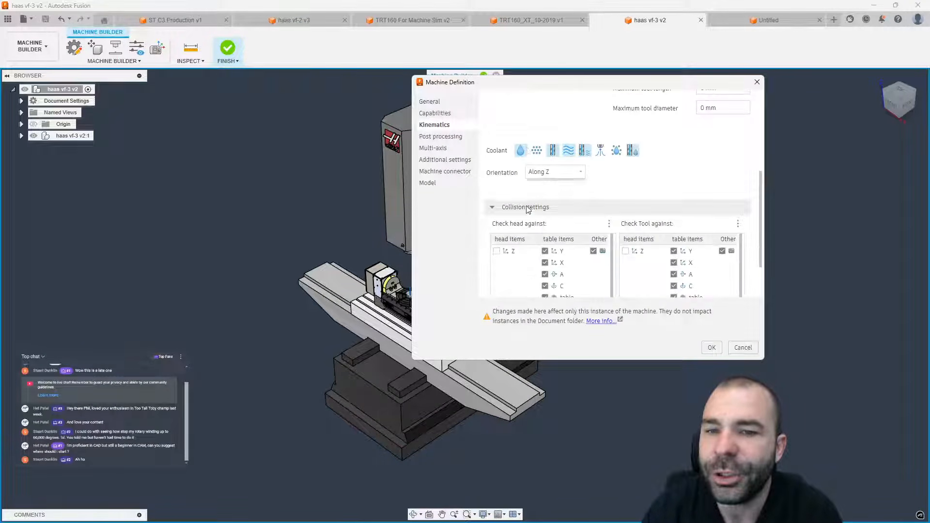
scroll(528, 209, "down", 3)
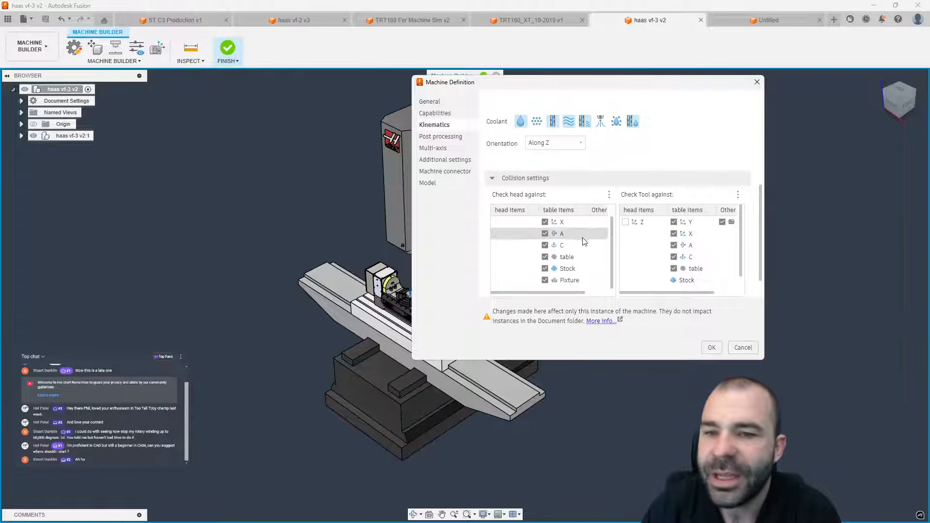
scroll(584, 242, "up", 2)
scroll(567, 217, "up", 2)
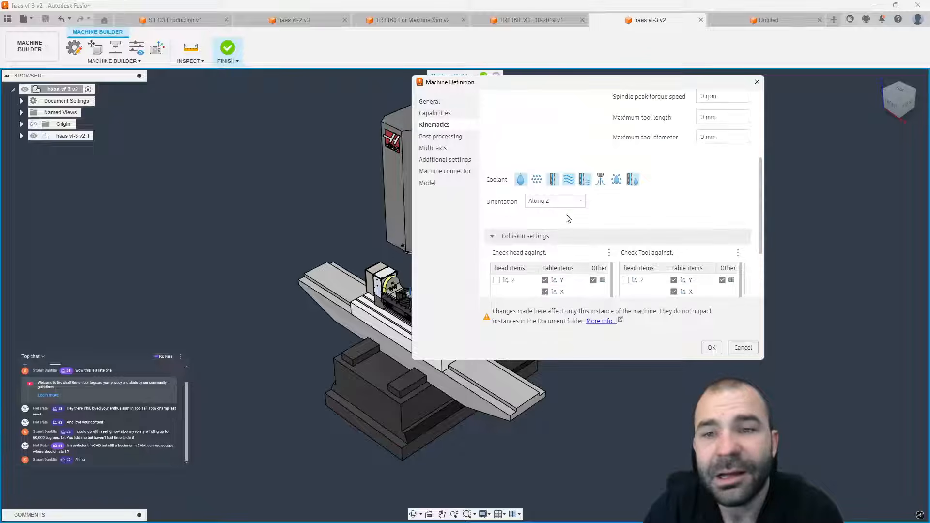
- Set the head's maximum spindle speed to 12000 rpm
scroll(568, 218, "up", 2)
scroll(567, 203, "up", 1)
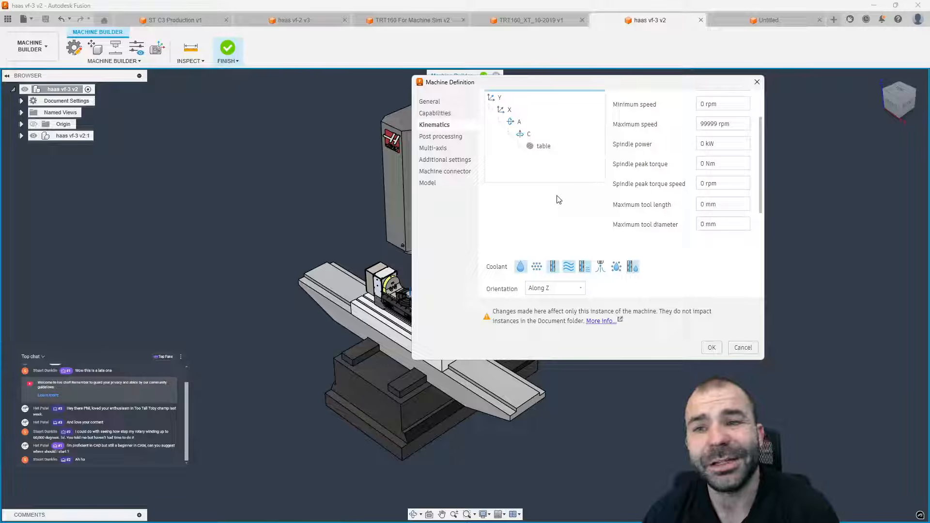
scroll(555, 200, "up", 1)
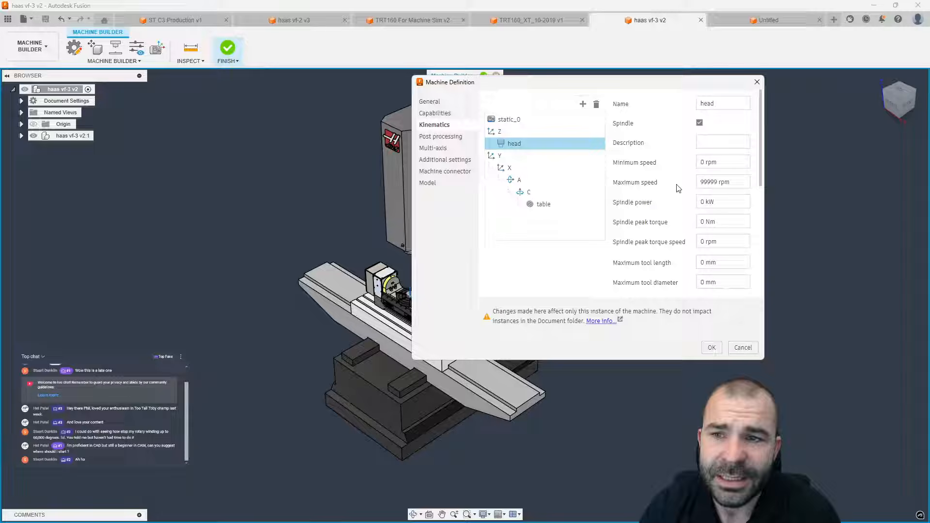
double_click(706, 182)
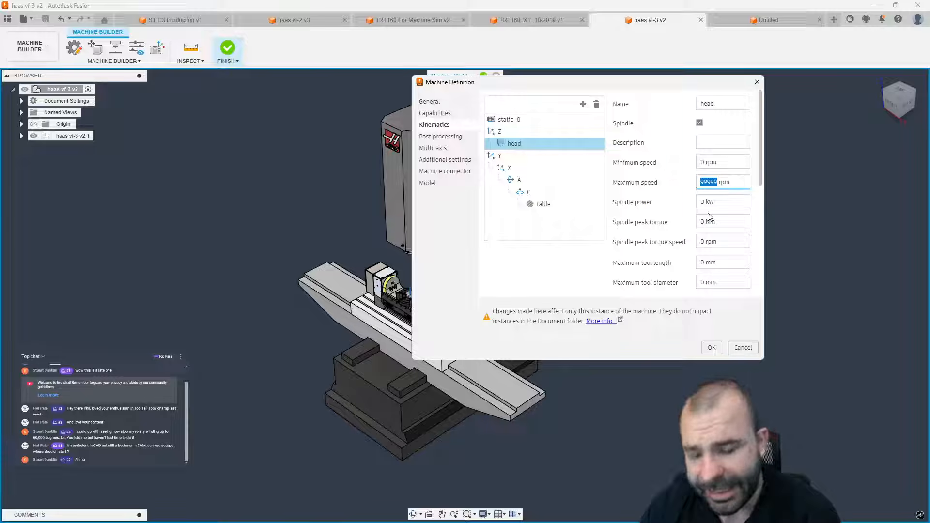
type("12000")
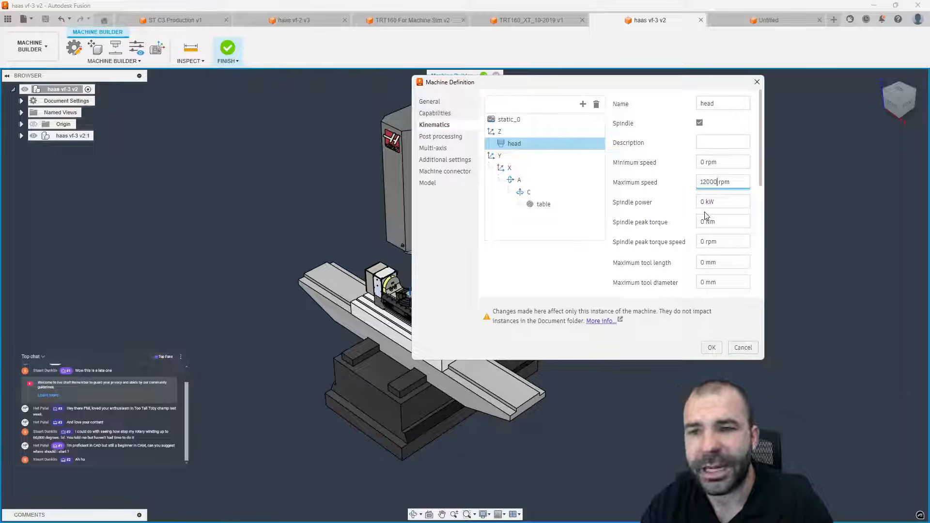
left_click(663, 210)
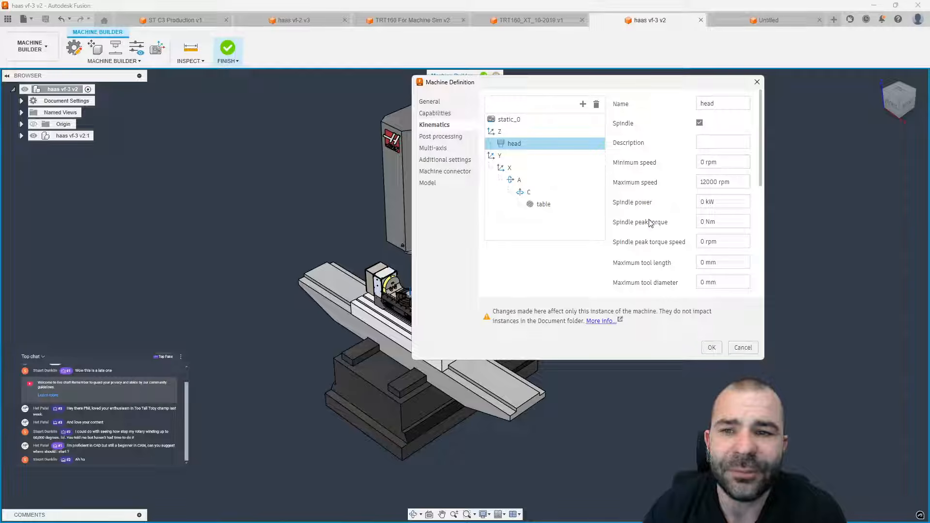
scroll(650, 223, "down", 3)
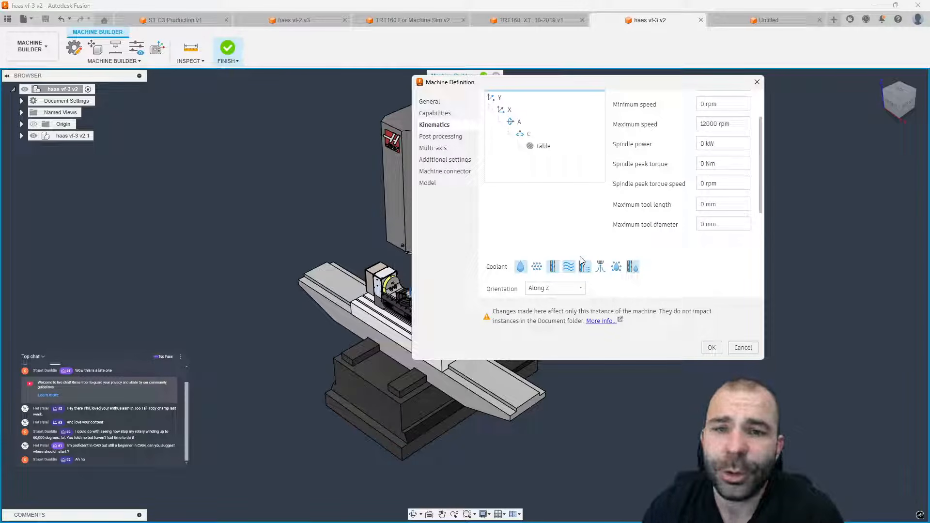
- Enable Retract and reconfigure in the multi-axis settings, keep the feedrate method at Programmed feedrate, and accept the machine definition
left_click(519, 122)
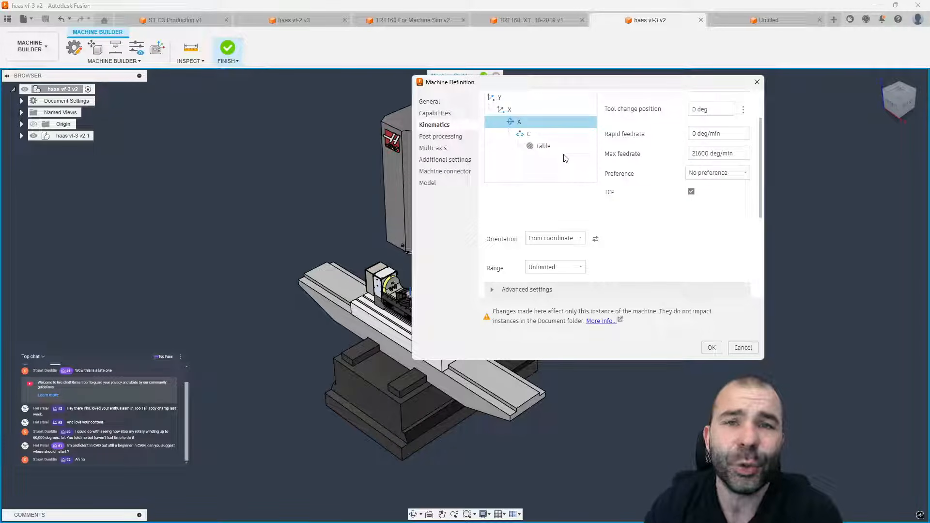
left_click(467, 140)
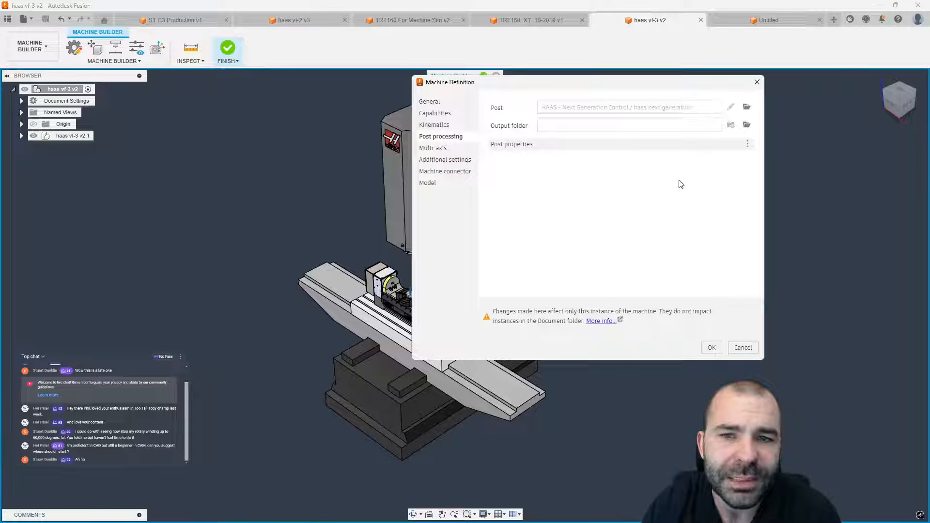
left_click(450, 148)
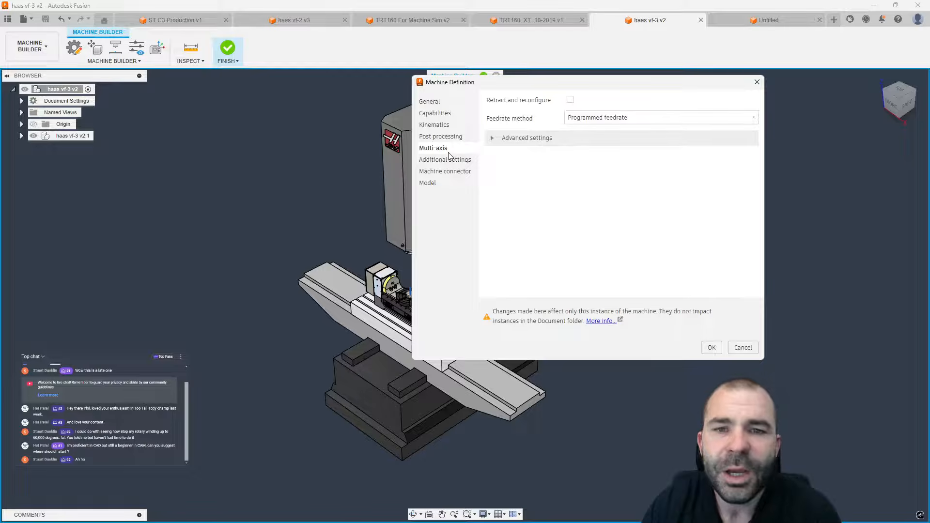
left_click(571, 99)
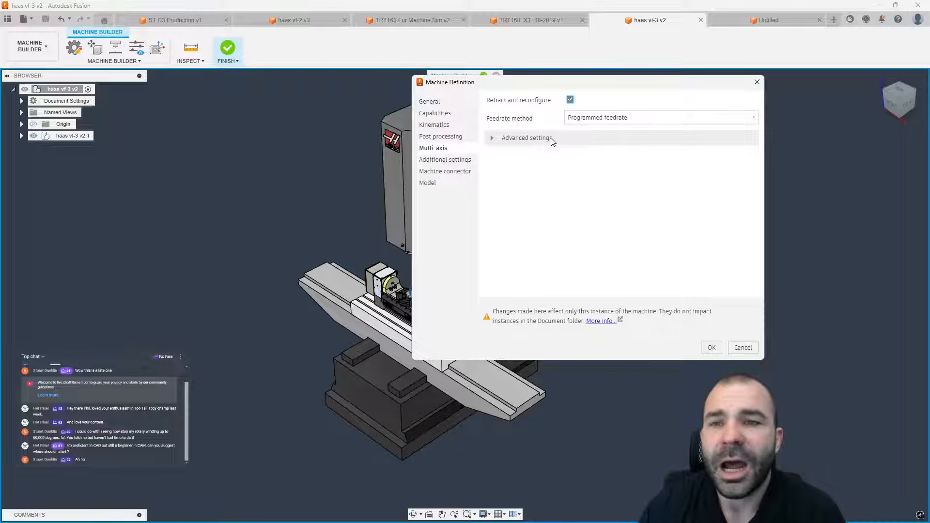
left_click(587, 119)
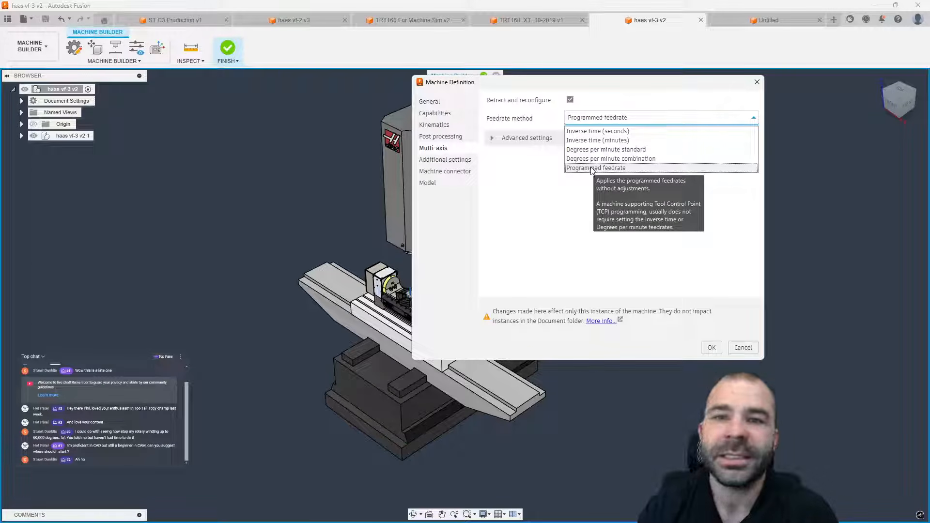
left_click(542, 242)
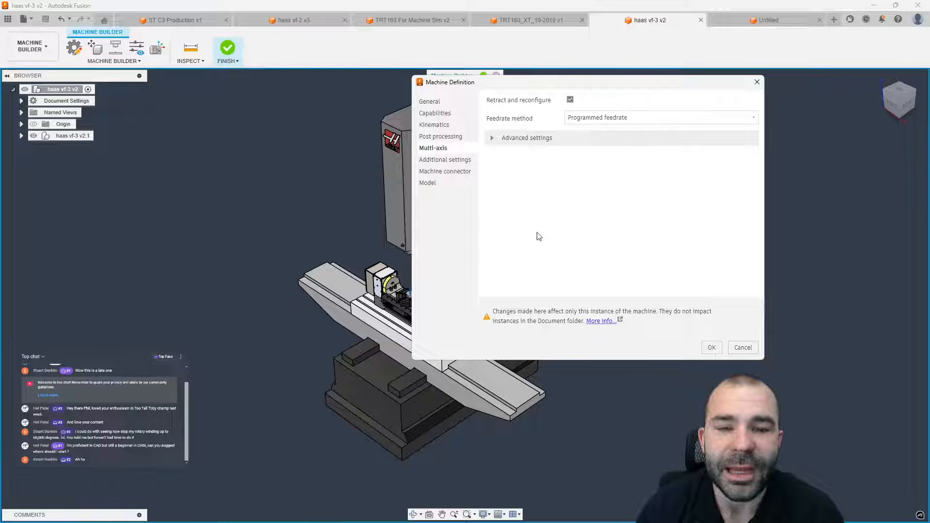
left_click(711, 348)
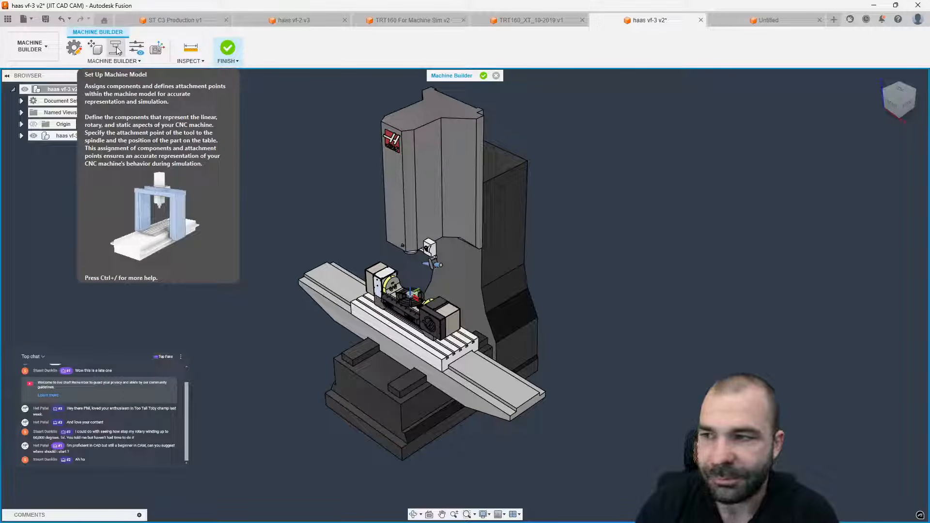
- In Set Up Machine Model, clear the part attach point and reassign it at the centre of the trunnion's rotary platter
left_click(116, 48)
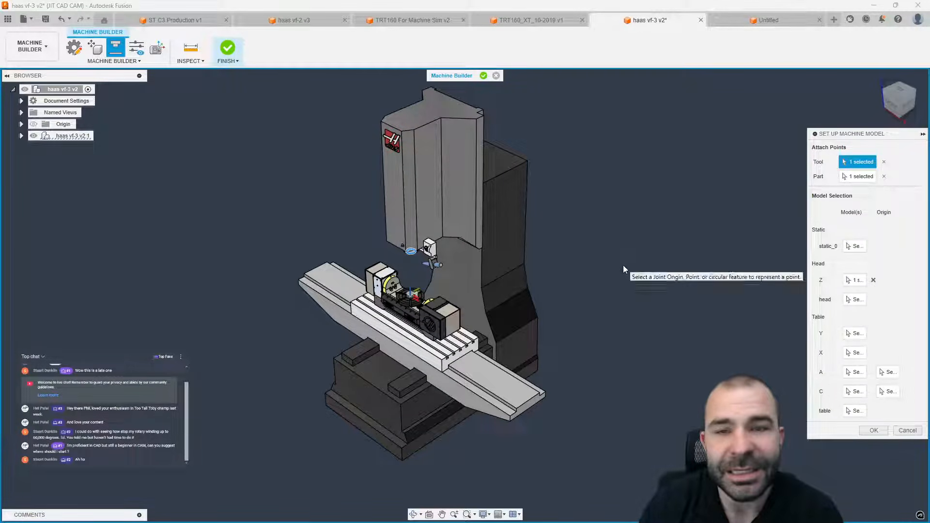
left_click(853, 179)
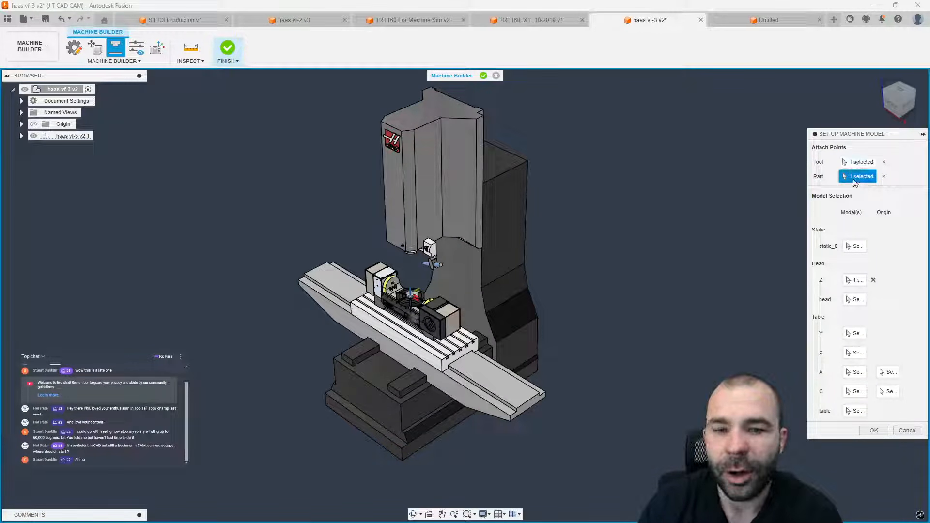
scroll(417, 318, "up", 8)
middle_click_drag(417, 319, 384, 383, "shift")
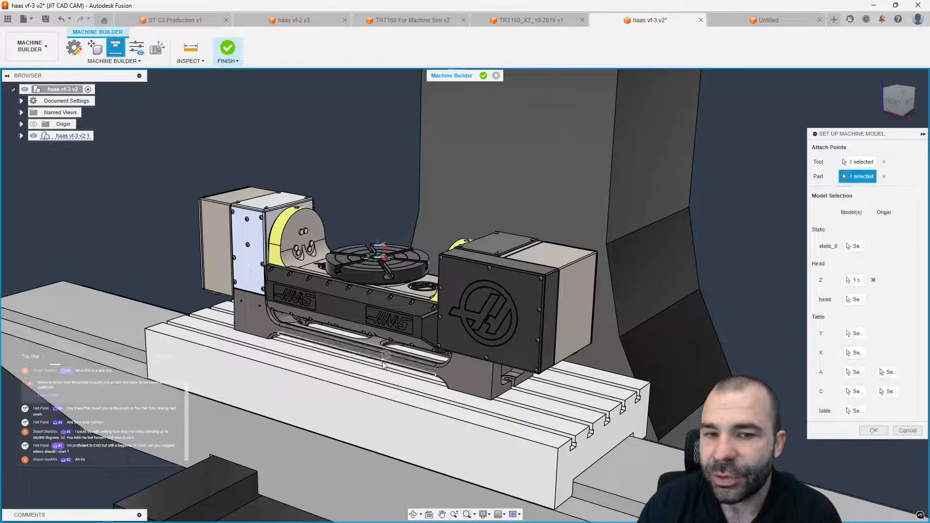
left_click(886, 178)
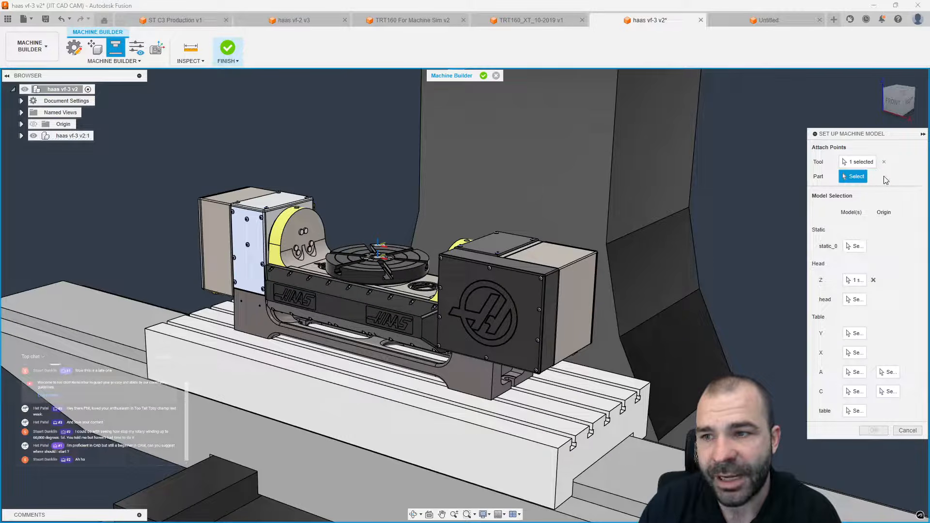
scroll(376, 261, "up", 3)
scroll(375, 262, "up", 2)
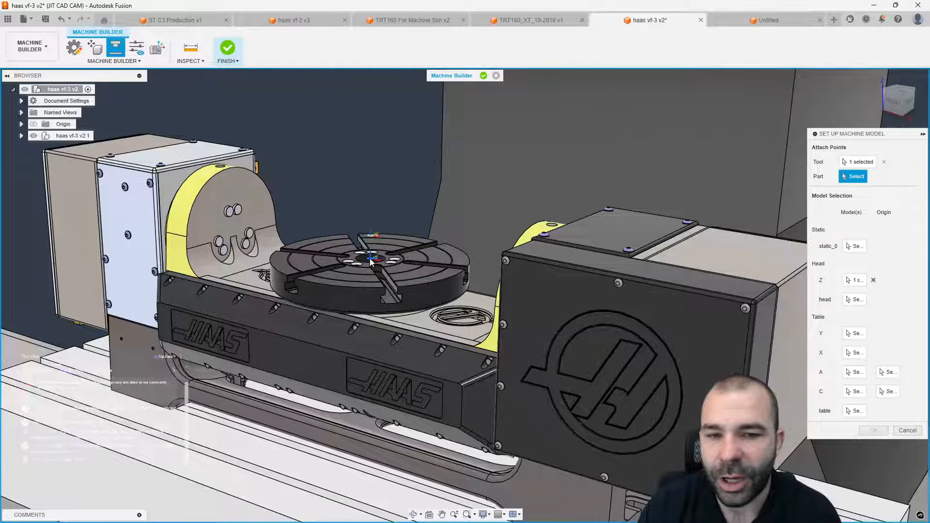
left_click(372, 262)
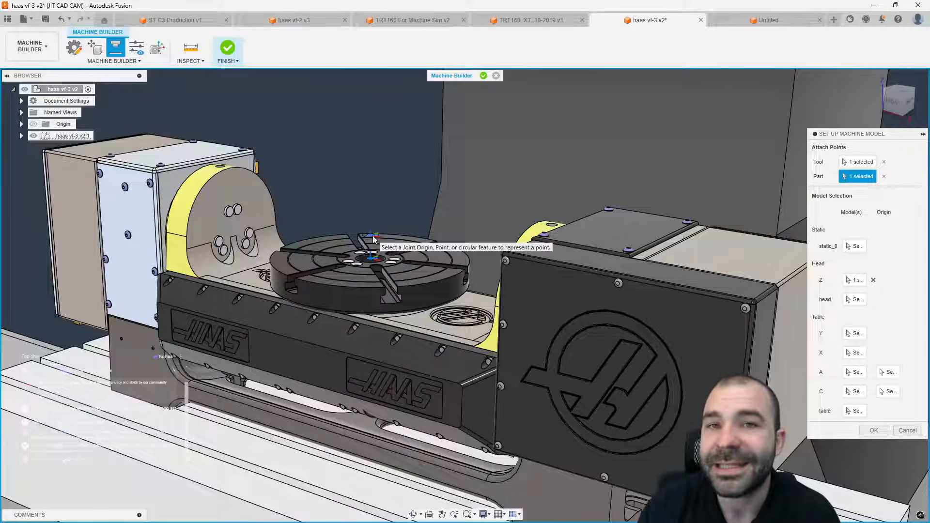
scroll(373, 236, "down", 5)
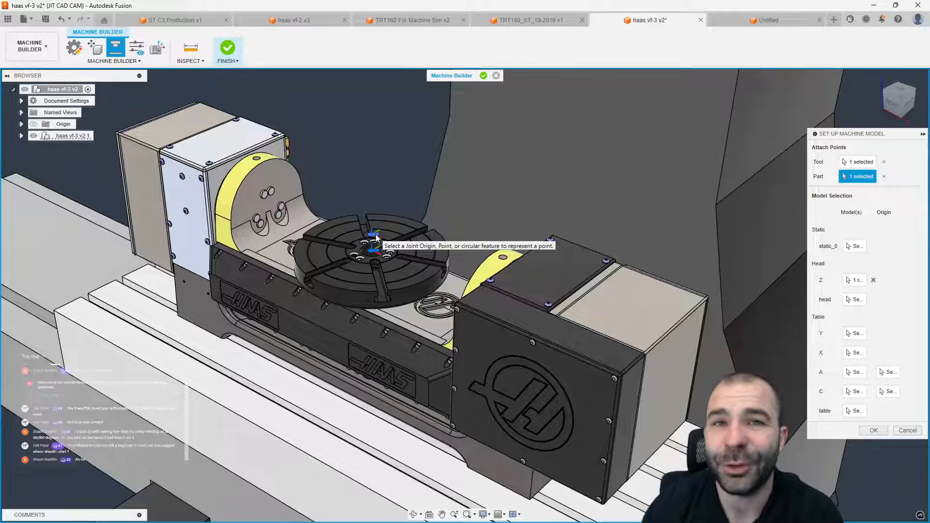
- Expand the haas vf-3 assembly and assign its static:1 component as the machine's static_0 model
scroll(380, 220, "down", 3)
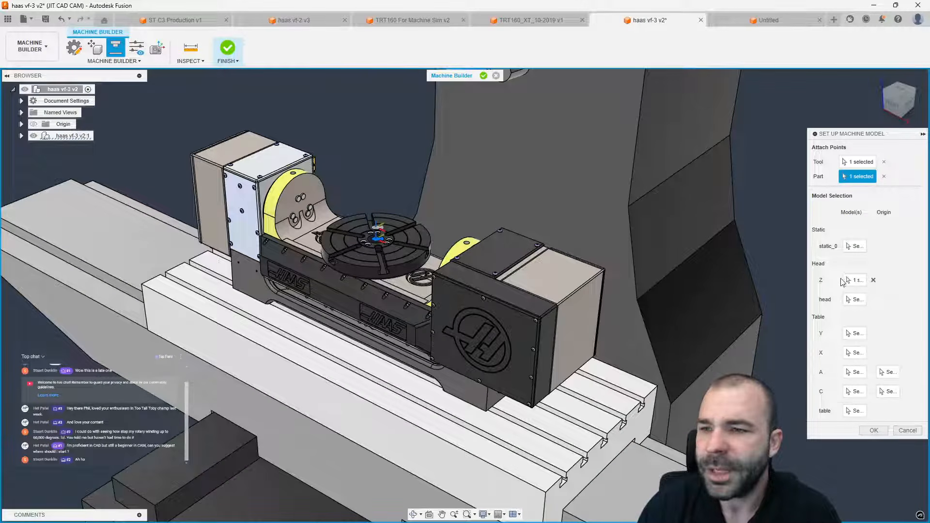
left_click(855, 246)
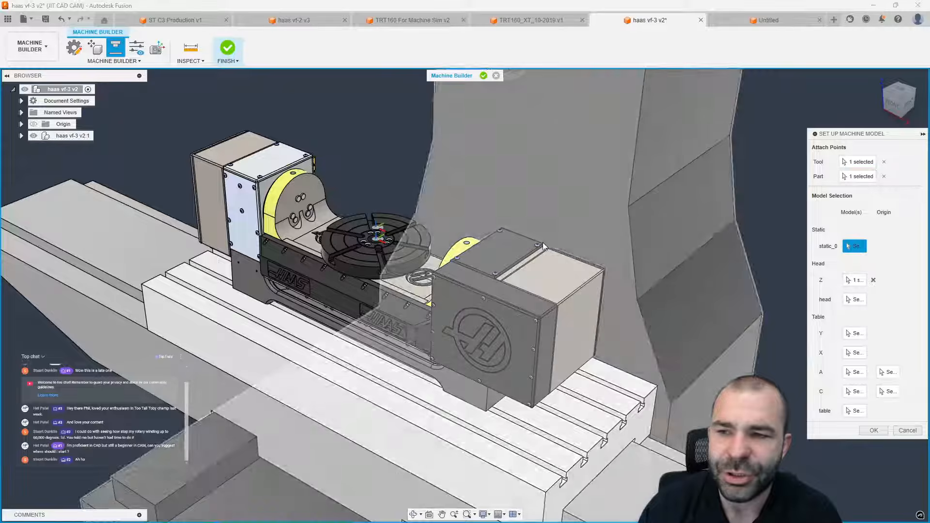
scroll(462, 281, "down", 5)
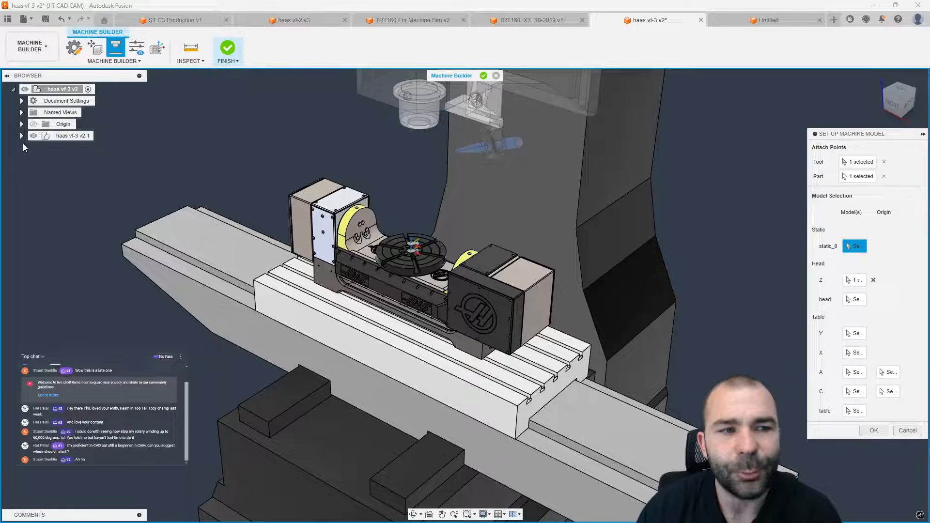
left_click(20, 135)
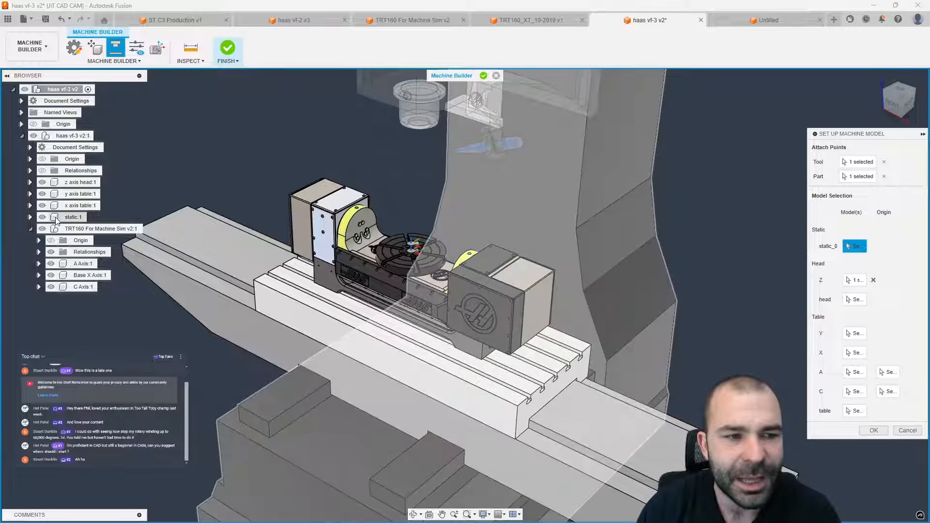
left_click(63, 220)
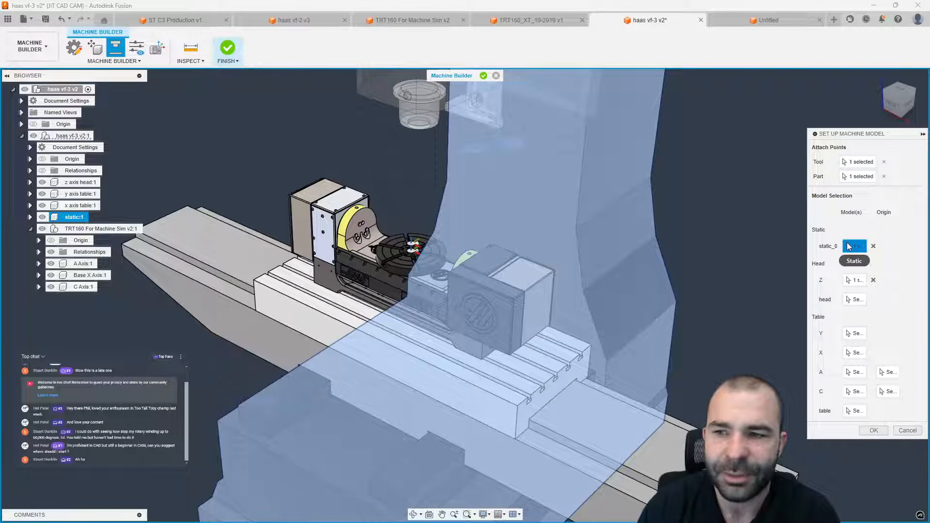
- Keep only z axis head:1 as the Z model, leave the head unassigned, and assign y axis table:1 to the Y axis
left_click(851, 285)
scroll(435, 388, "down", 4)
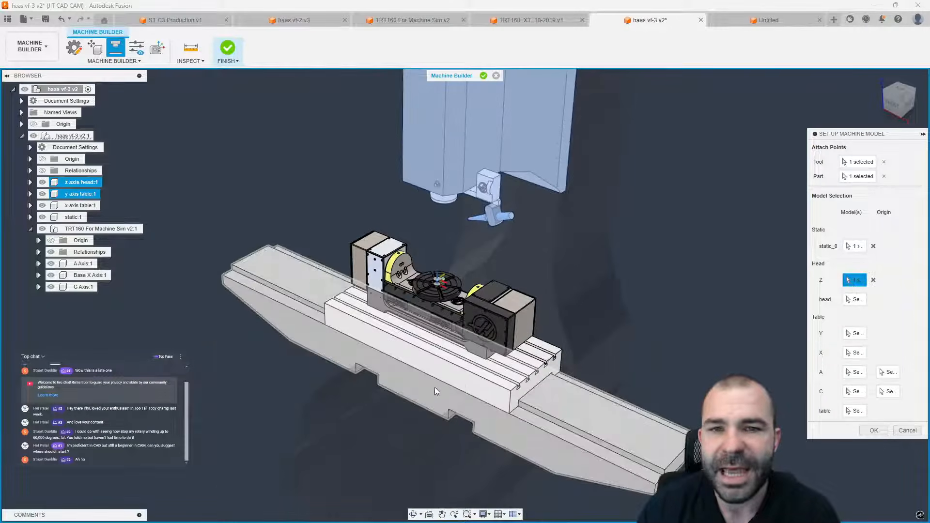
mouse_move(415, 398)
middle_mouse_down("shift")
mouse_move(382, 412)
mouse_move(411, 402)
middle_mouse_up("shift")
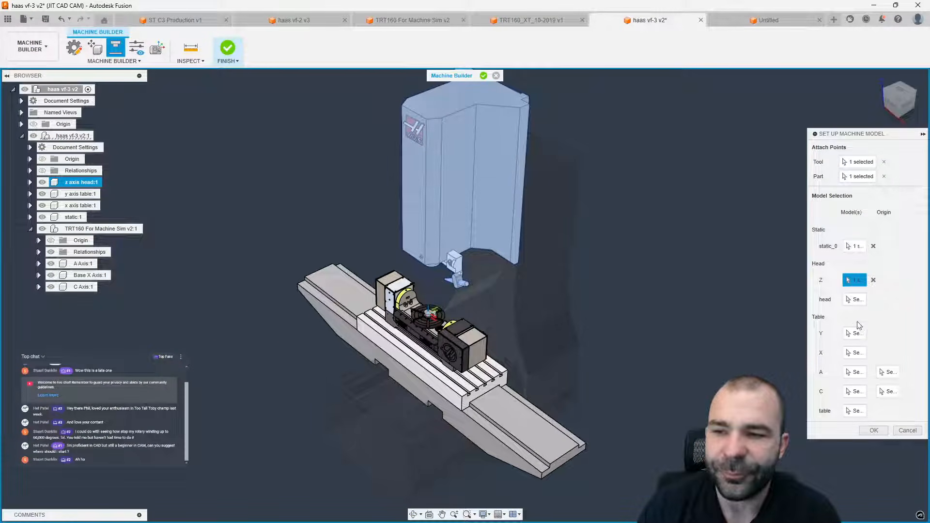
left_click(857, 303)
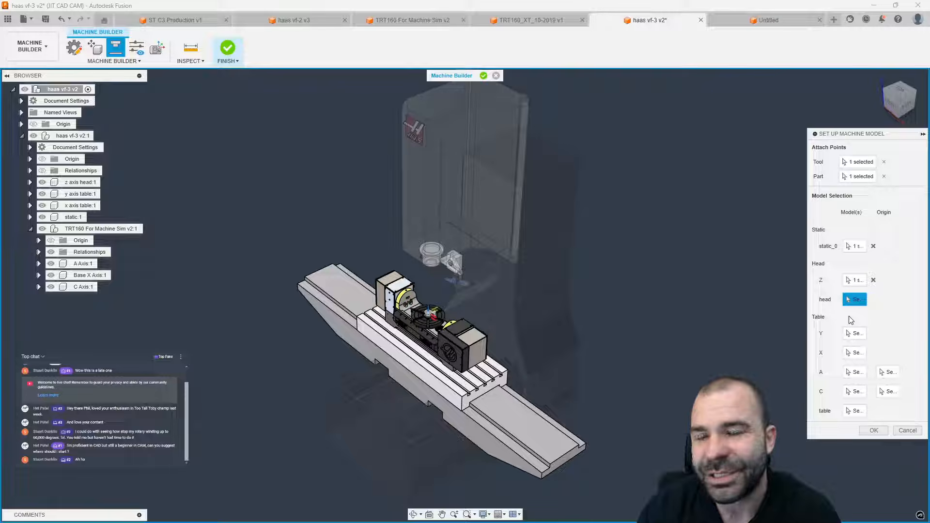
left_click(854, 335)
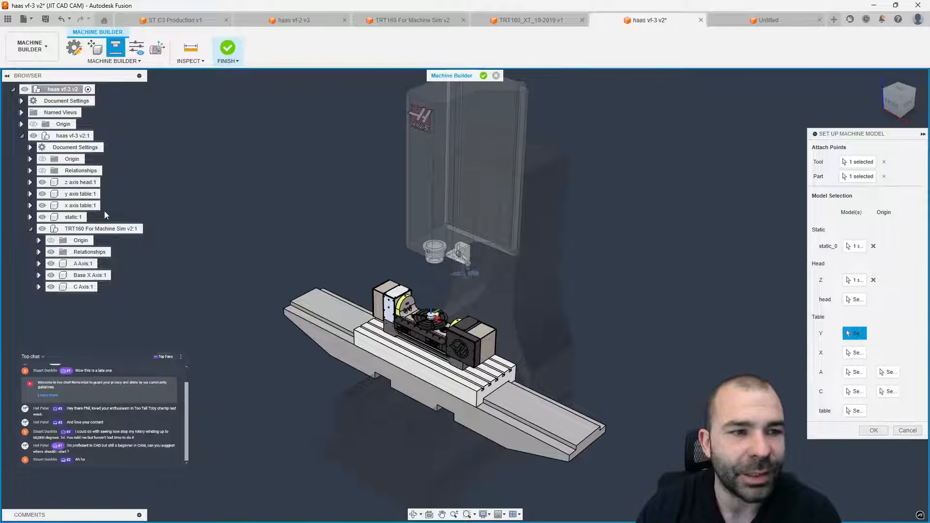
left_click(80, 194)
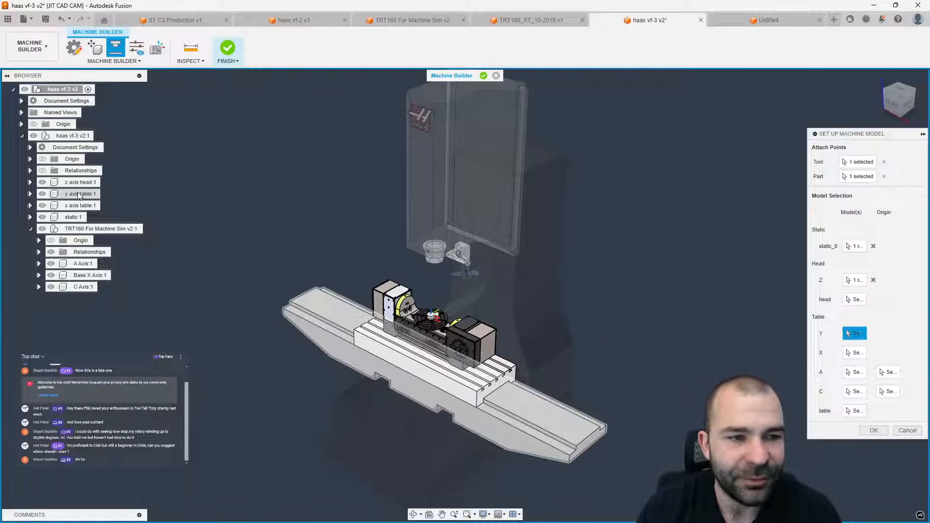
- Assign both x axis table:1 and the trunnion's Base X Axis:1 component to the X axis
left_click(857, 353)
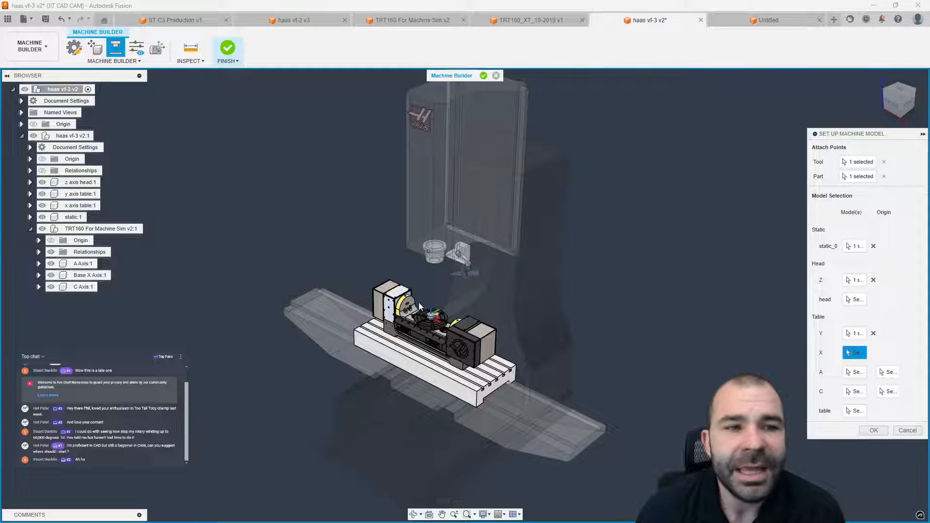
left_click(90, 205)
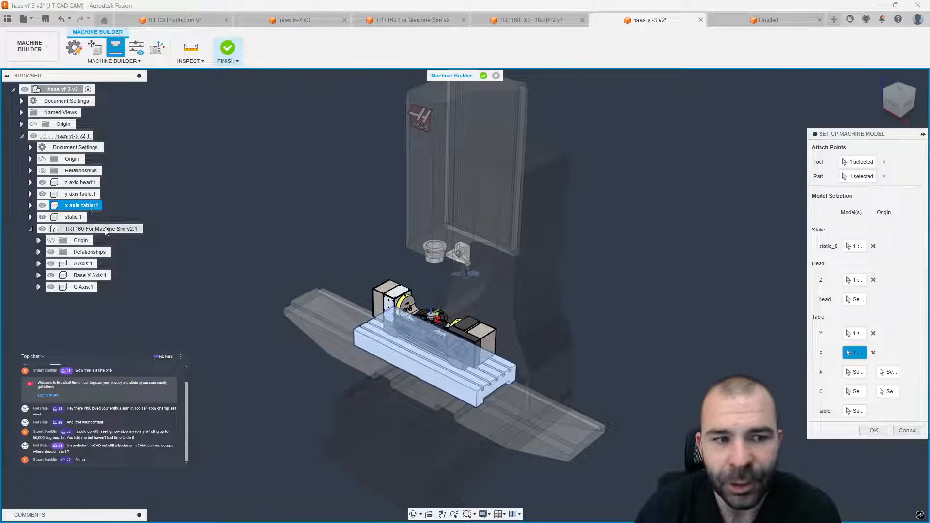
left_click(90, 275)
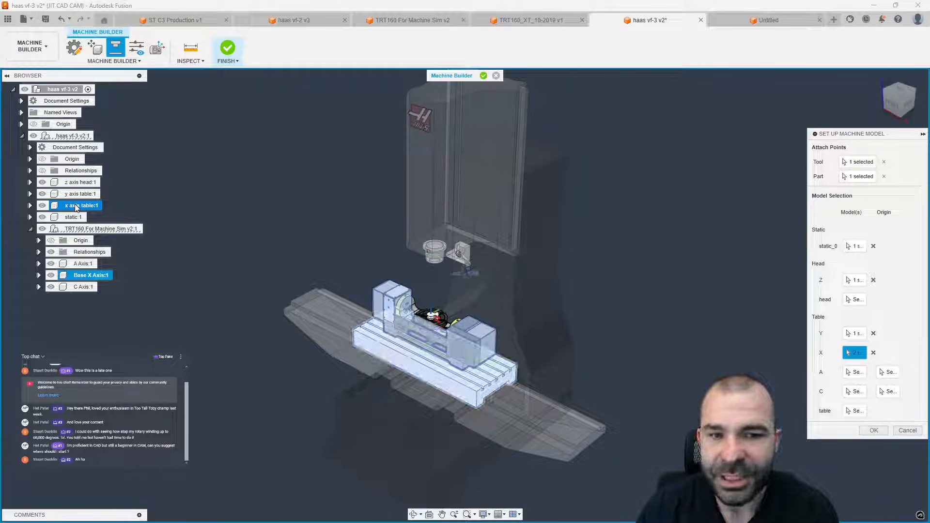
- Assign the trunnion's A Axis:1 component to the A axis and C Axis:1 to the C axis
left_click(854, 372)
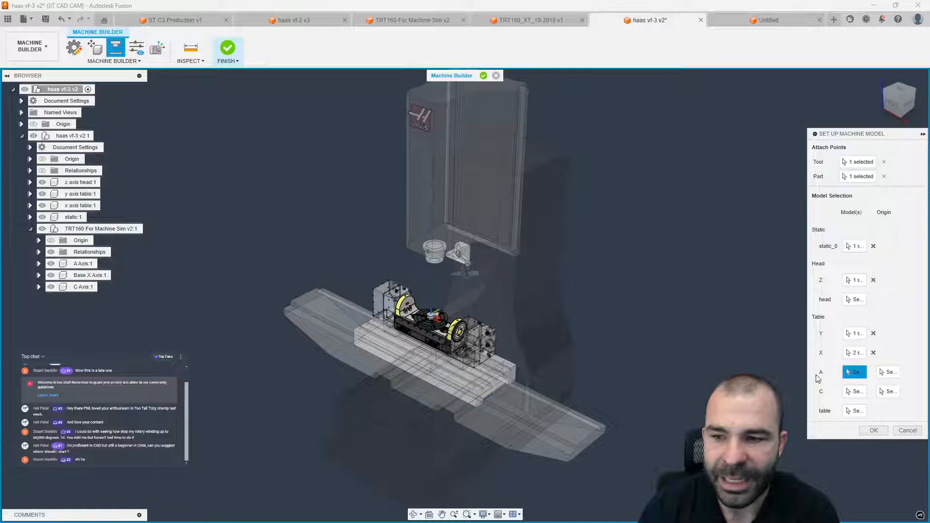
left_click(82, 264)
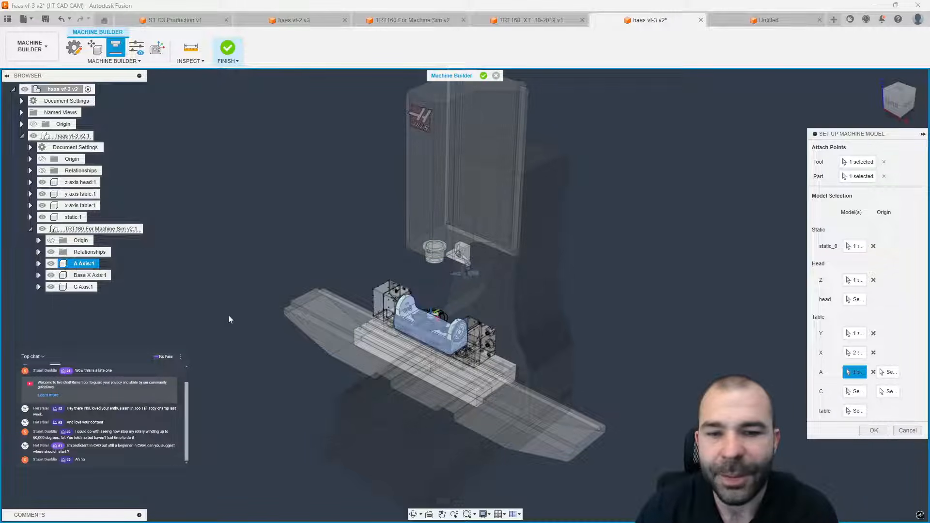
left_click(856, 391)
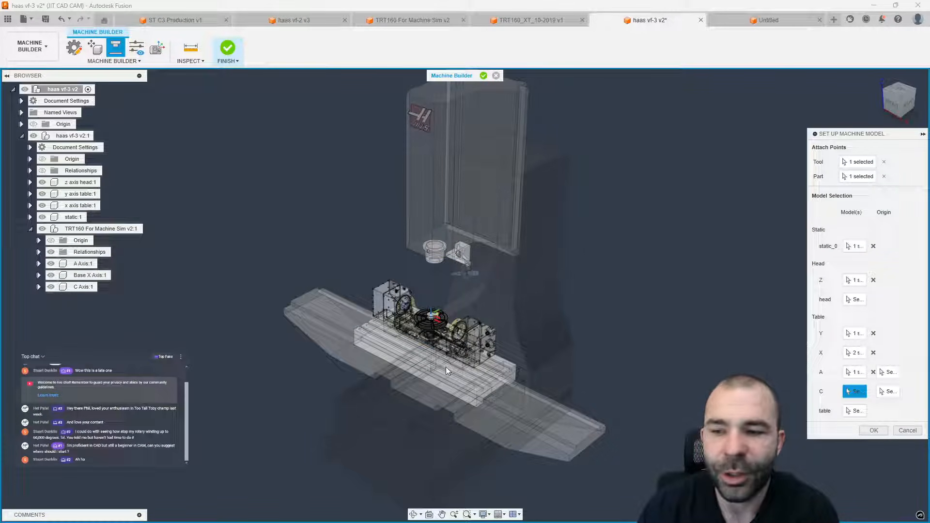
left_click(73, 286)
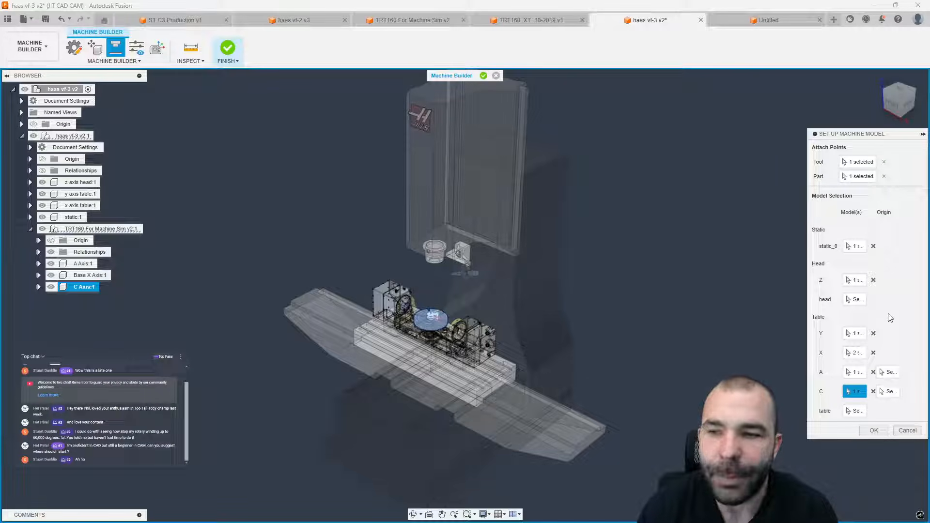
- With A Axis:1 temporarily hidden, set the A axis origin on the circular edge of the trunnion base's rotary face
left_click(887, 375)
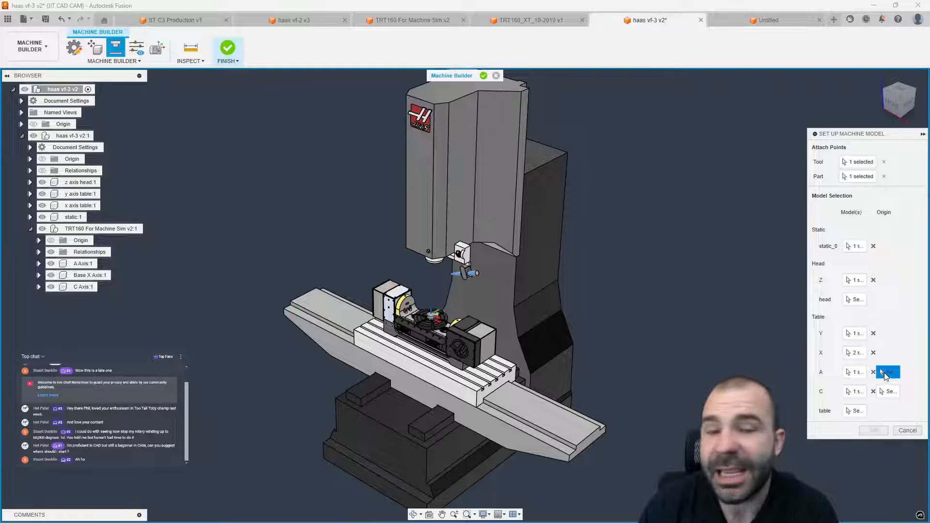
scroll(412, 339, "up", 8)
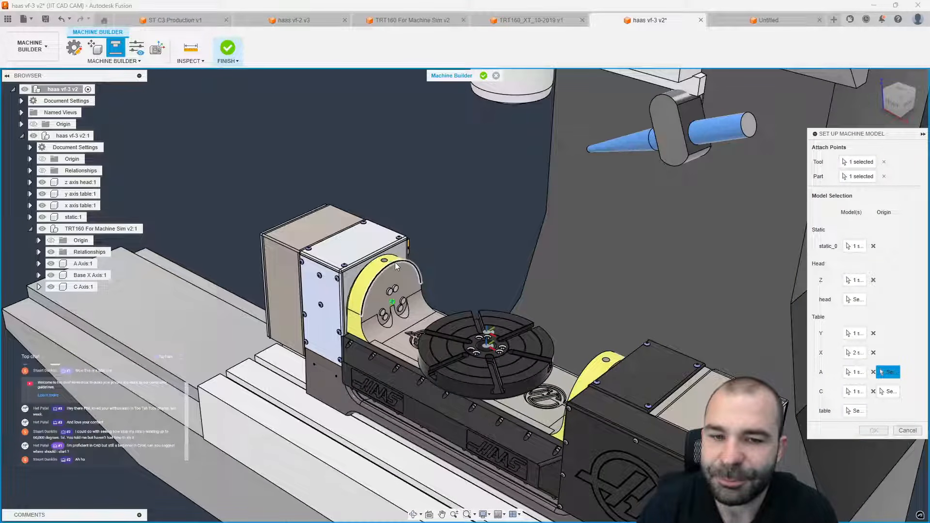
left_click(43, 229)
left_click(47, 233)
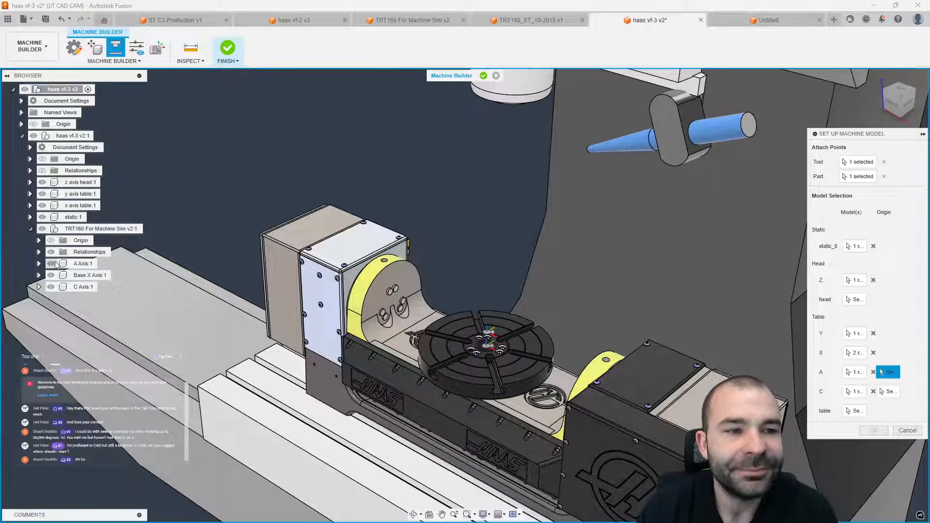
left_click(51, 264)
scroll(384, 289, "up", 3)
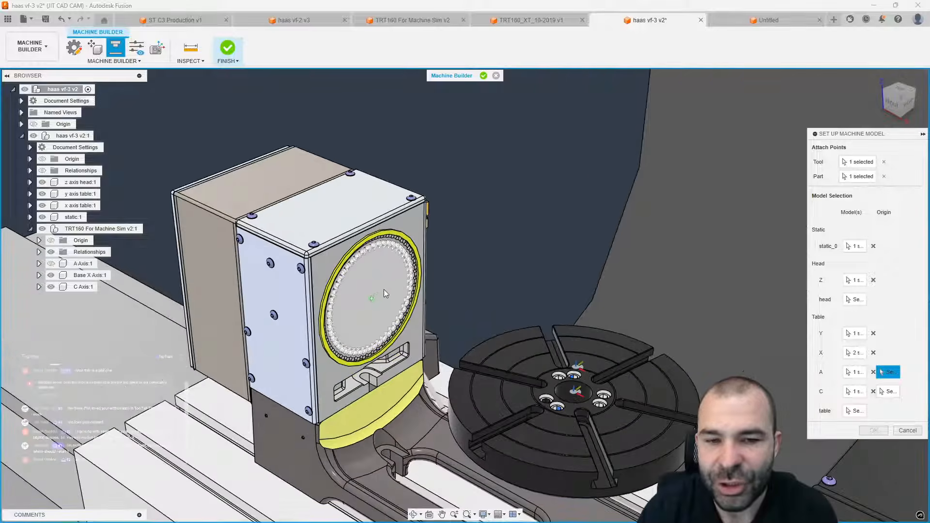
left_click(414, 242)
scroll(432, 263, "down", 2)
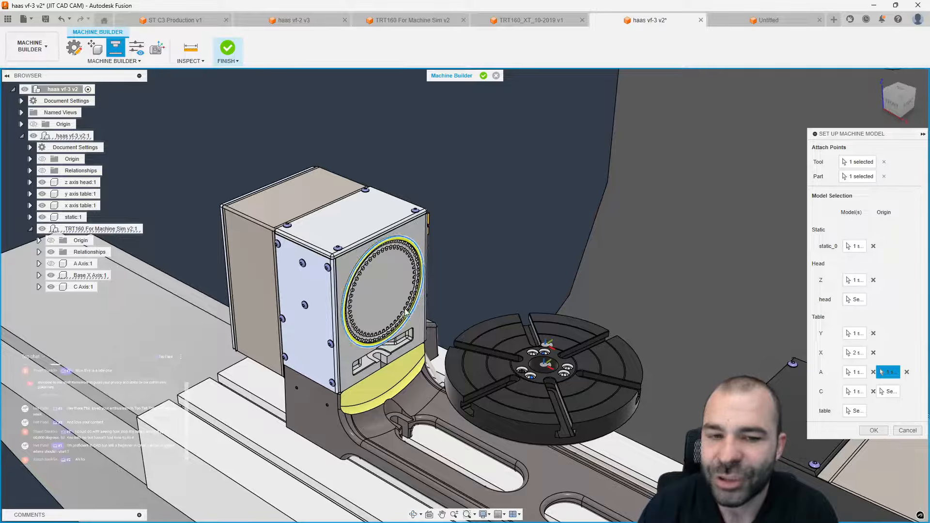
scroll(405, 312, "down", 1)
mouse_move(405, 312)
middle_mouse_down("shift")
mouse_move(477, 327)
mouse_move(472, 315)
mouse_move(398, 308)
middle_mouse_up("shift")
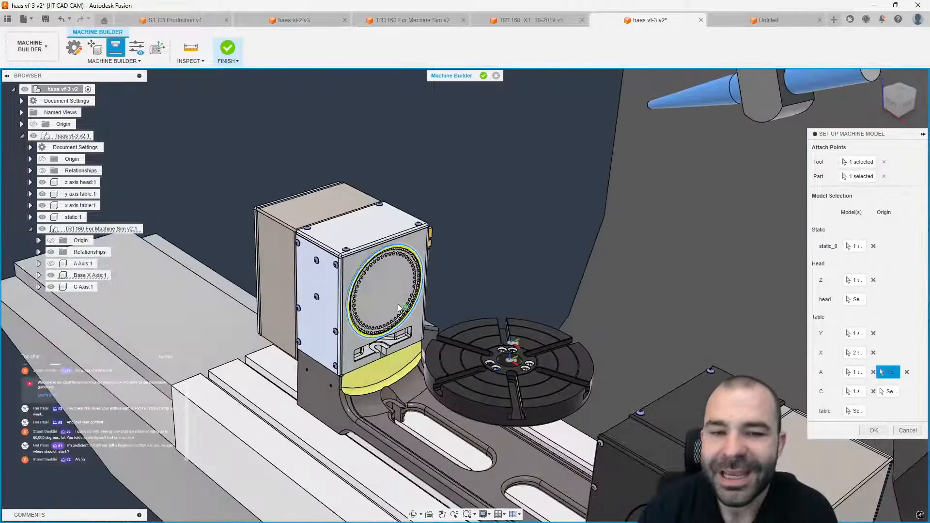
scroll(400, 251, "down", 1)
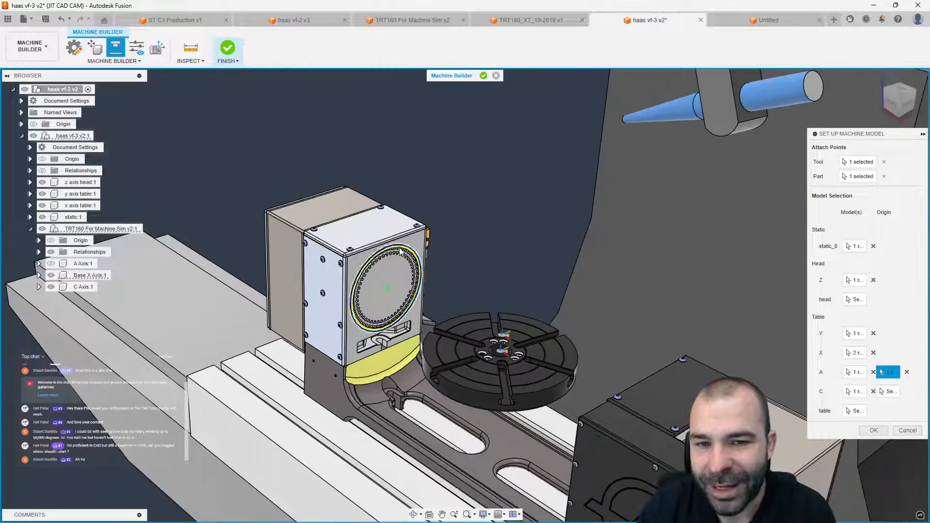
left_click(51, 275)
scroll(365, 238, "down", 1)
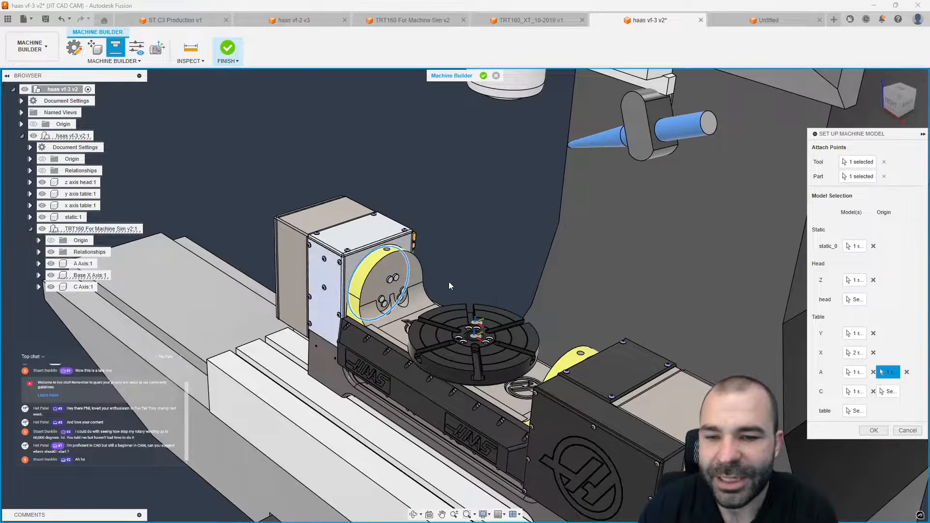
- With C Axis:1 temporarily hidden, set the C axis origin on the circular bore edge beneath the platter and accept the machine model setup
left_click(886, 390)
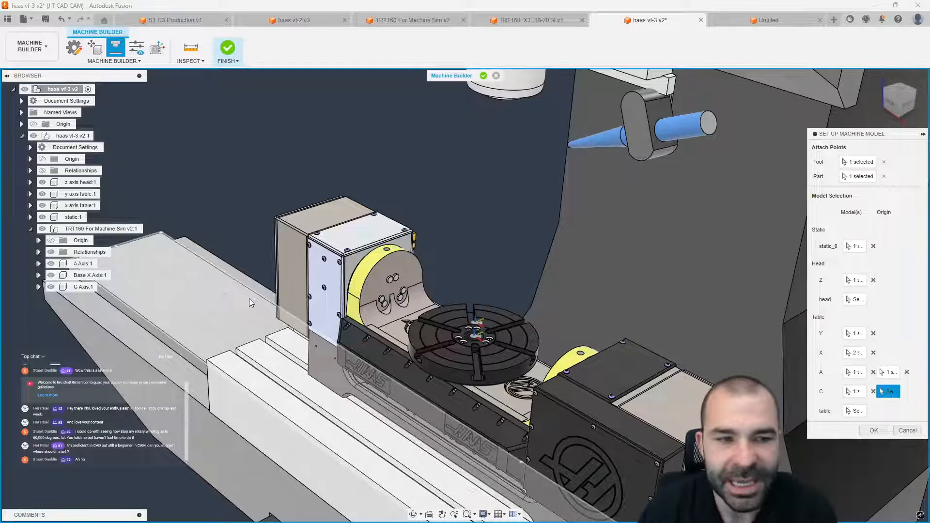
left_click(54, 288)
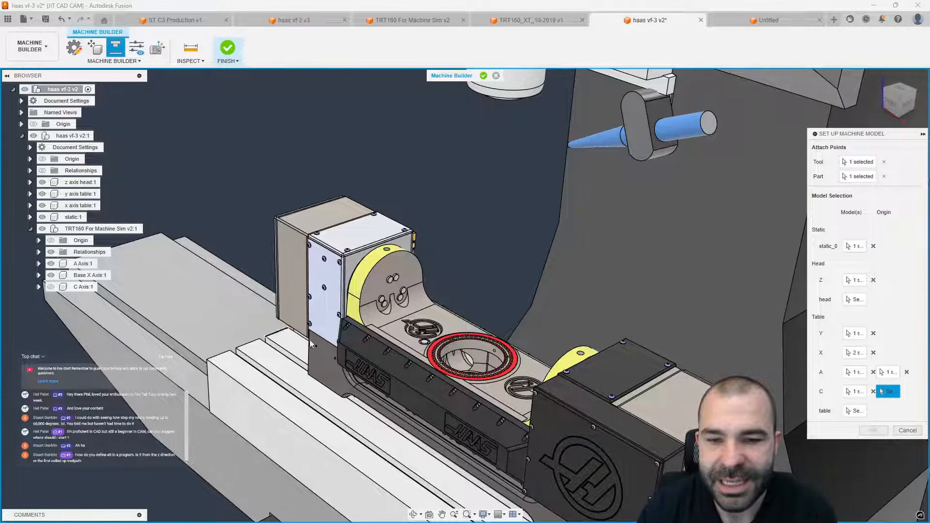
scroll(471, 344, "up", 5)
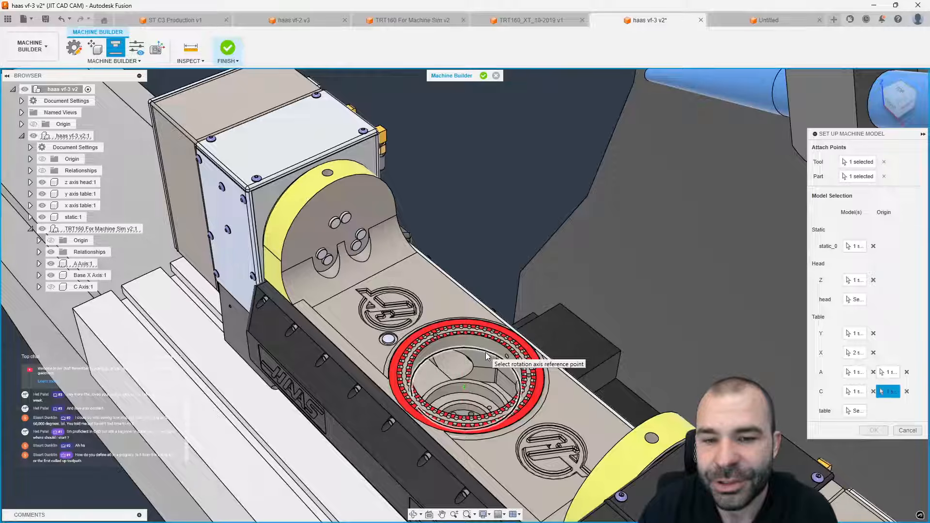
scroll(487, 351, "down", 2)
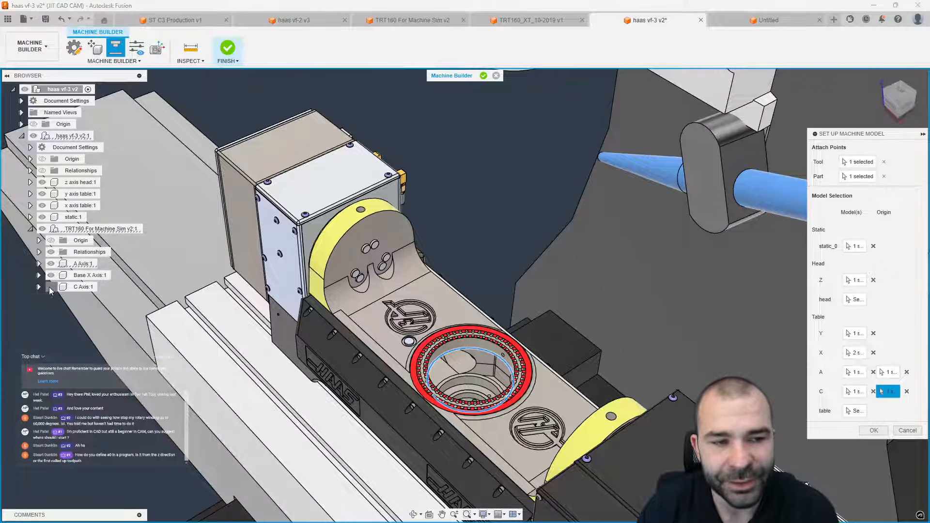
left_click(51, 287)
scroll(396, 263, "down", 5)
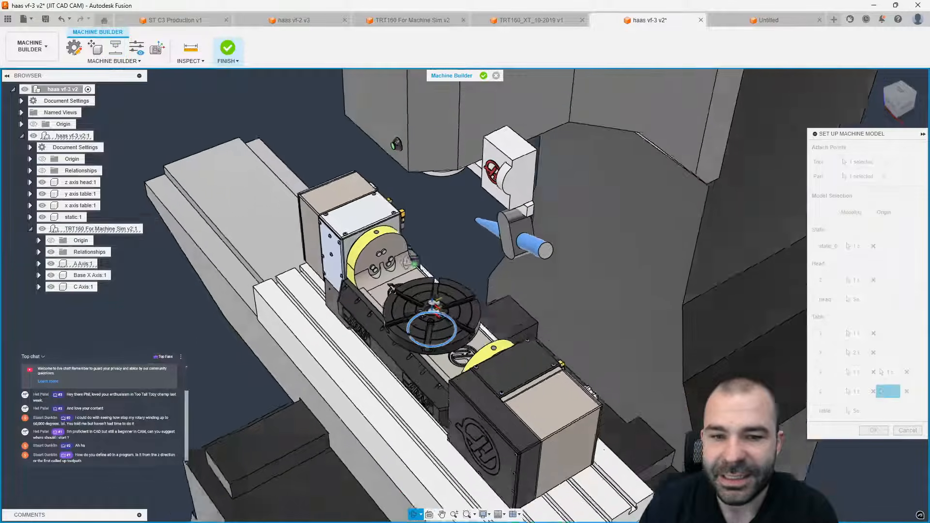
left_click(874, 430)
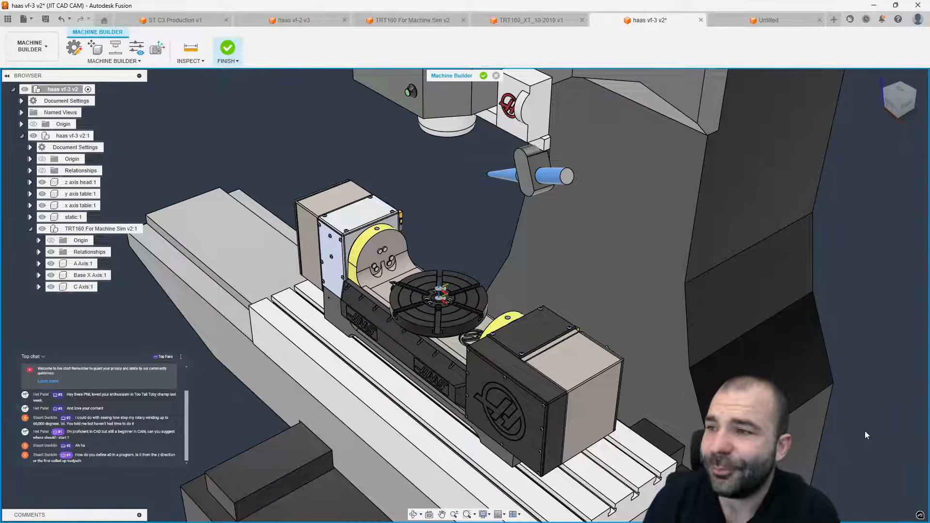
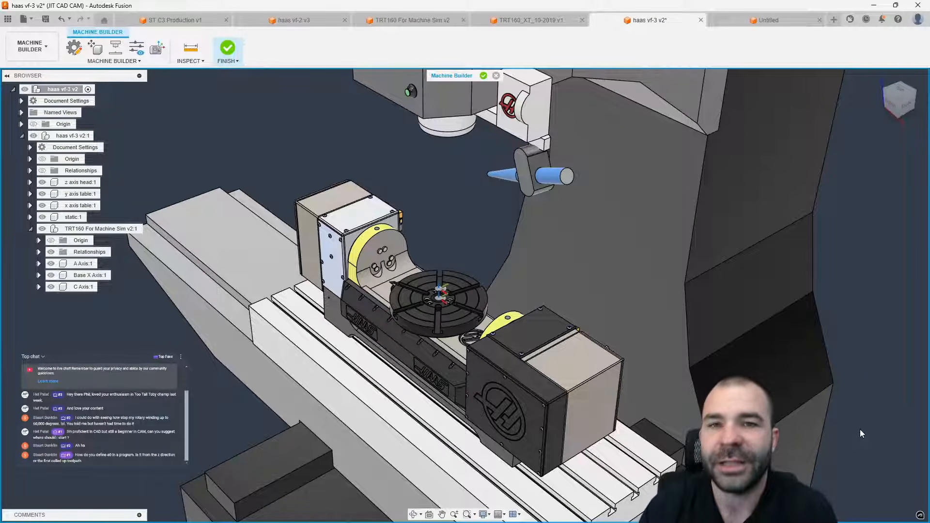
- Preview the machine movements by jogging the Z axis down to about -396 mm into the trunnion and back up to about -314 mm
scroll(411, 222, "down", 1)
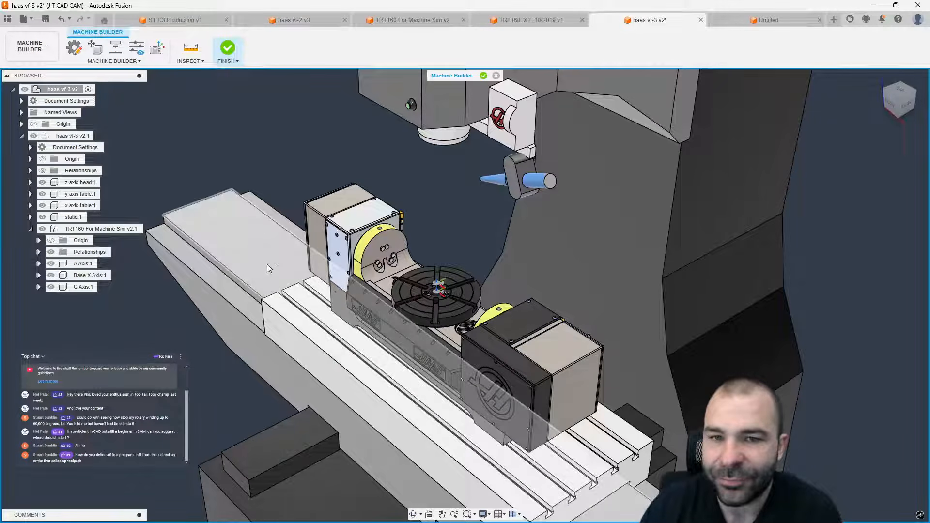
left_click(138, 49)
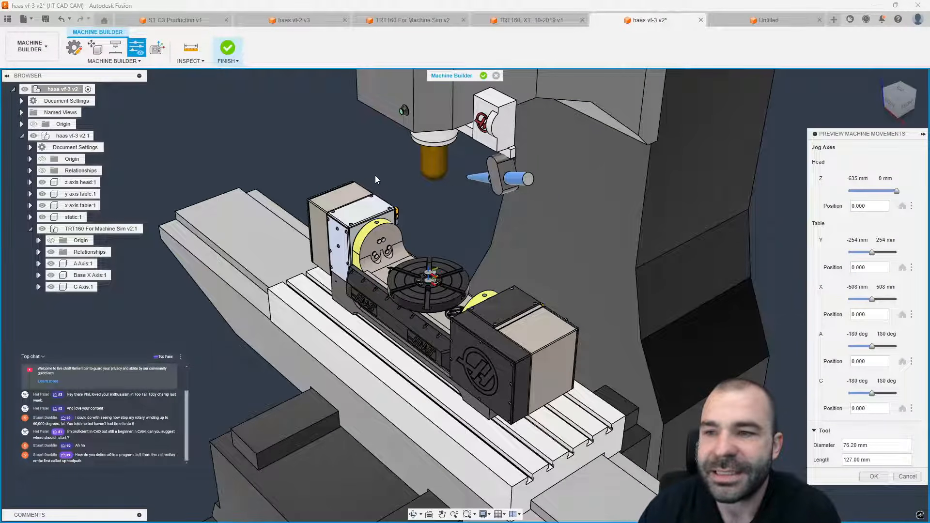
middle_click_drag(436, 178, 432, 153, "shift")
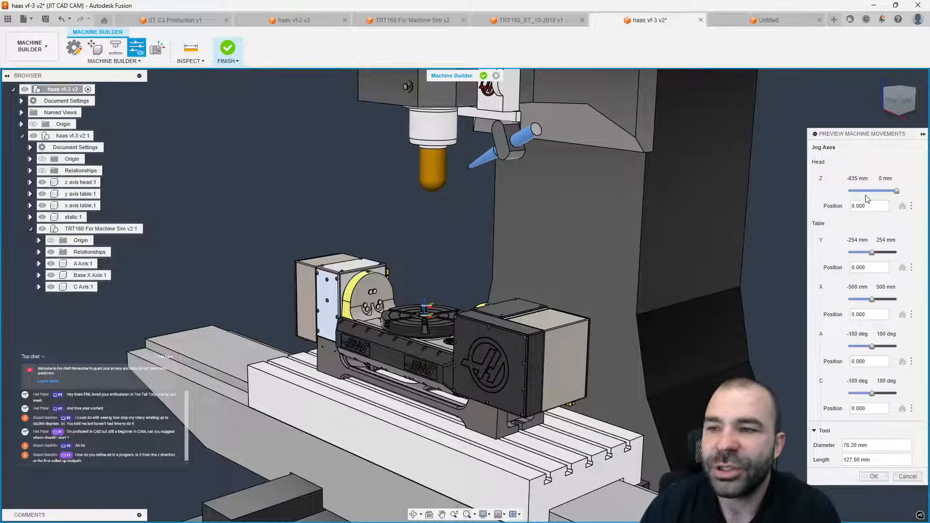
left_click_drag(896, 191, 865, 193)
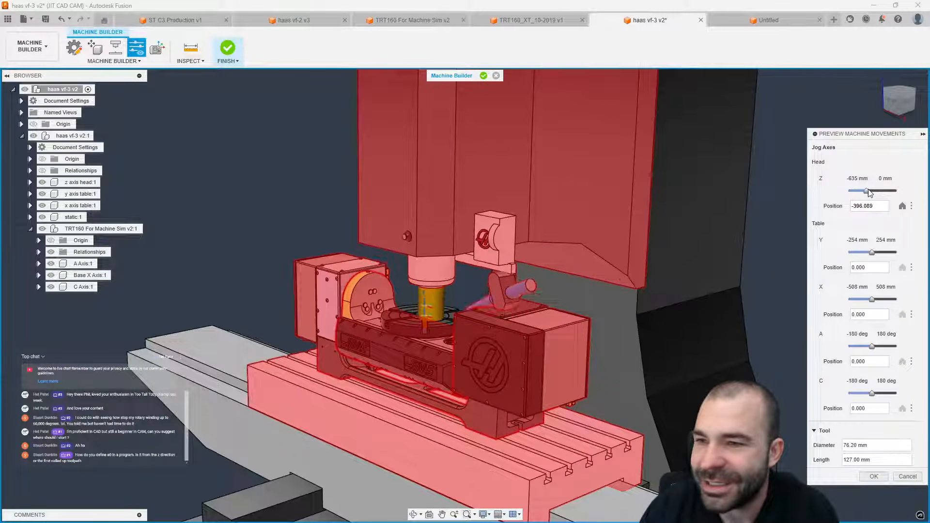
left_click_drag(862, 190, 867, 191)
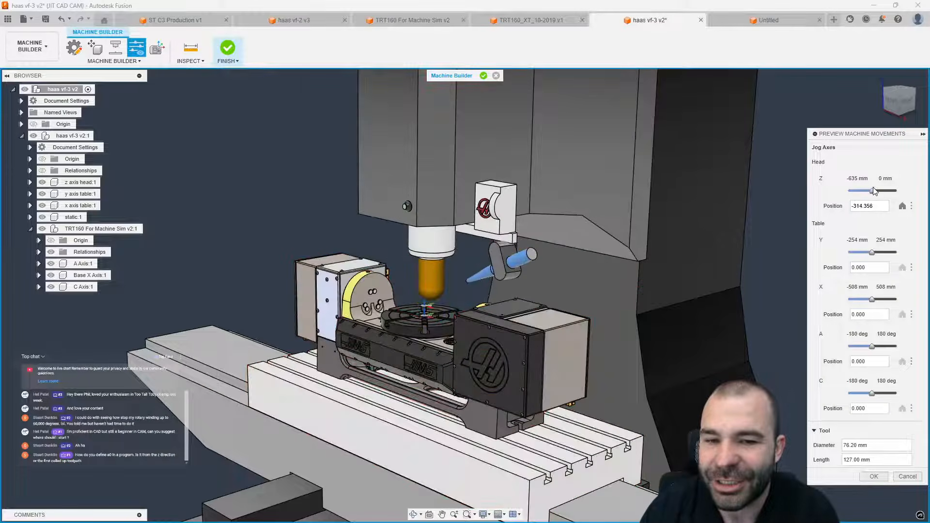
- Check the tool tip's clearance over the platter by jogging Z to about -365 mm, and retract the head to about -189 mm
scroll(415, 342, "up", 4)
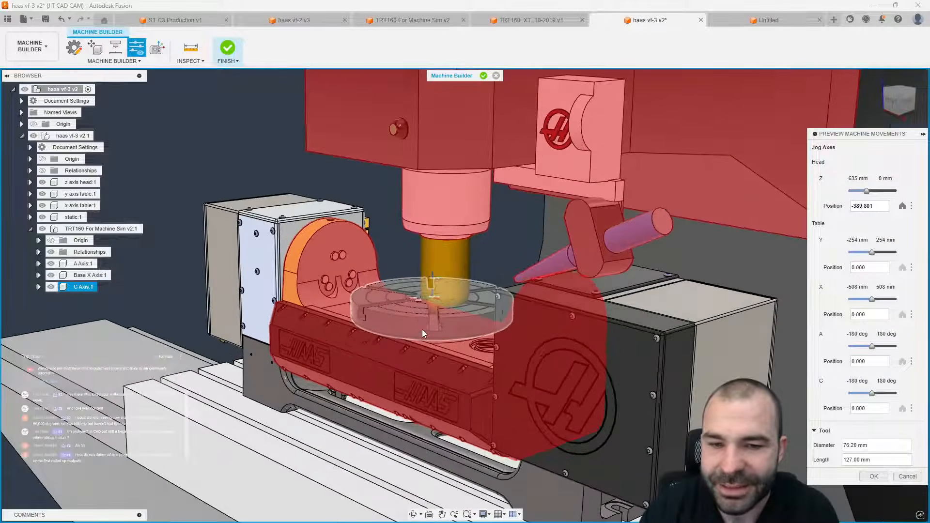
mouse_move(423, 331)
middle_mouse_down("shift")
mouse_move(454, 278)
mouse_move(451, 313)
mouse_move(431, 324)
middle_mouse_up("shift")
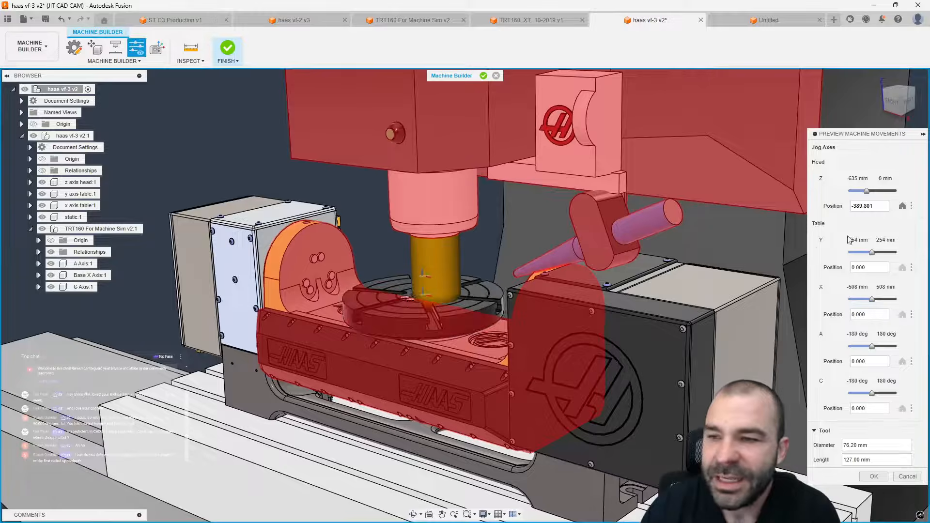
left_click_drag(867, 191, 871, 192)
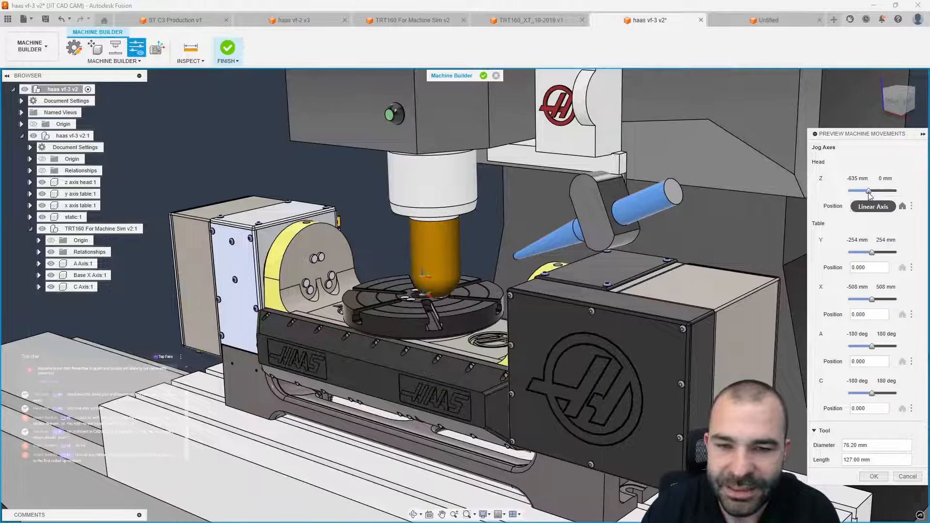
scroll(440, 344, "up", 5)
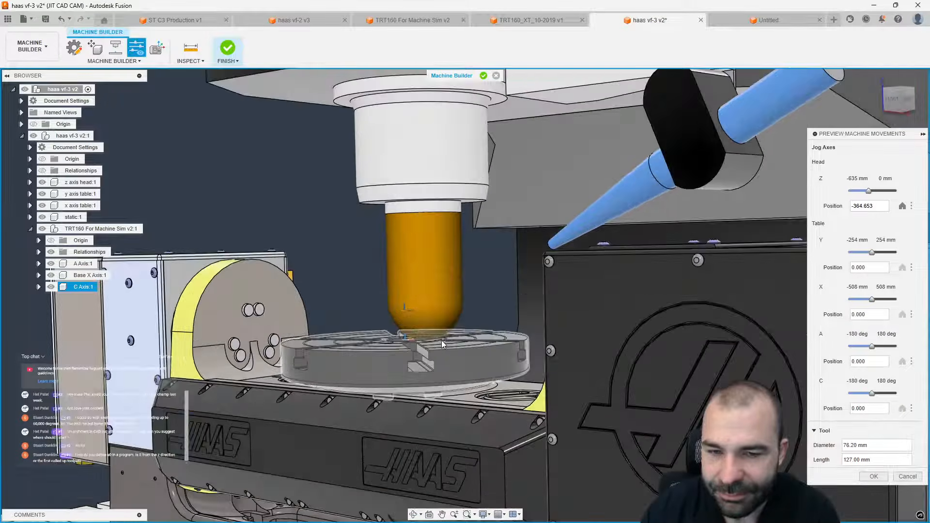
scroll(442, 343, "up", 2)
middle_click_drag(475, 344, 477, 359, "shift")
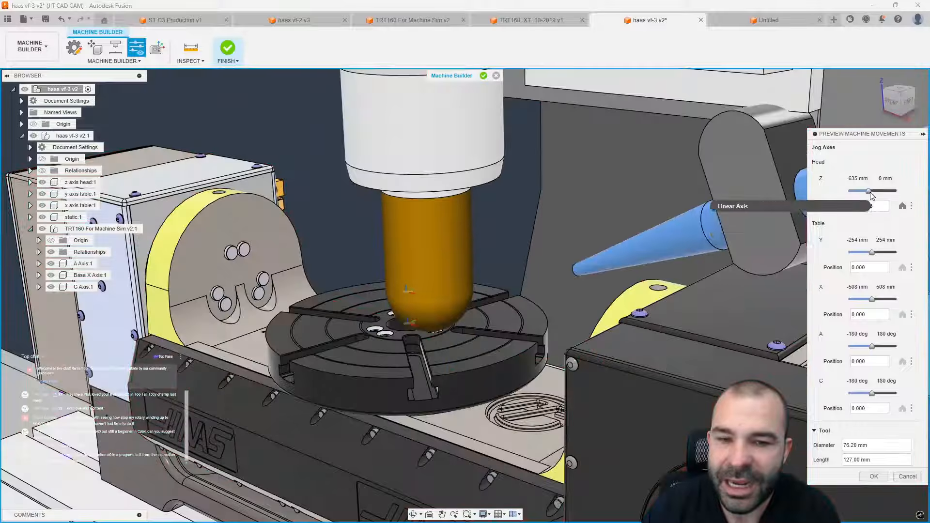
left_click_drag(871, 195, 884, 196)
- Preview the table motion by jogging the Y axis to about -53 mm and the X axis to about -86 mm
scroll(527, 233, "down", 3)
middle_click_drag(527, 232, 449, 153, "shift")
left_click(434, 274)
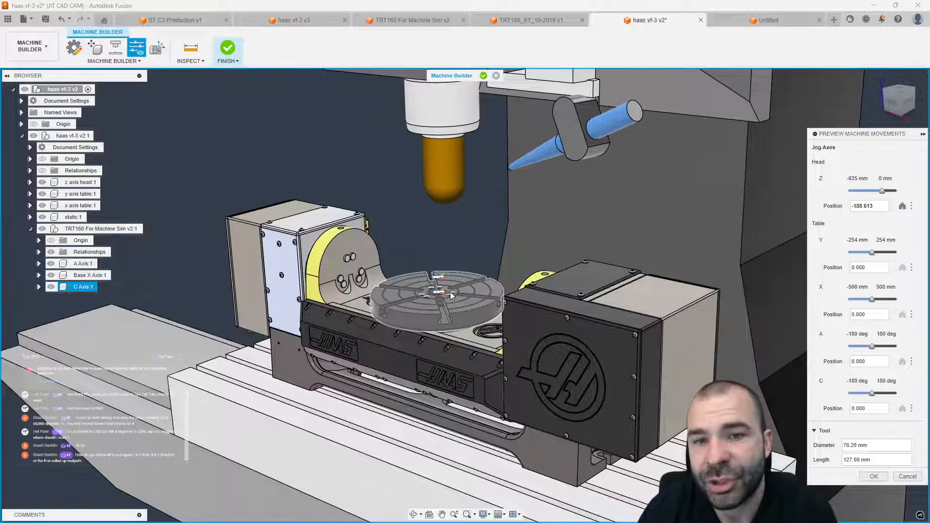
key("Escape")
scroll(450, 292, "down", 2)
middle_click_drag(424, 255, 638, 288, "shift")
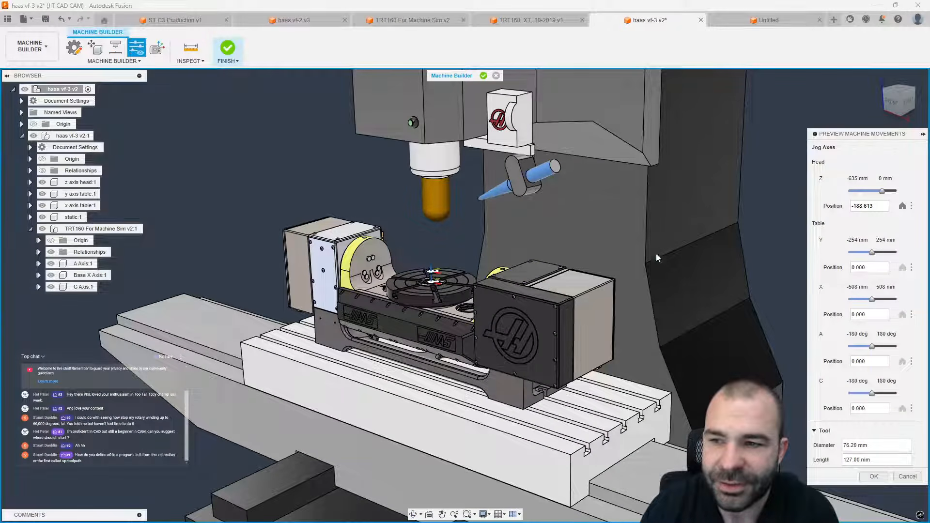
middle_click_drag(657, 257, 807, 256, "shift")
left_click_drag(875, 254, 868, 254)
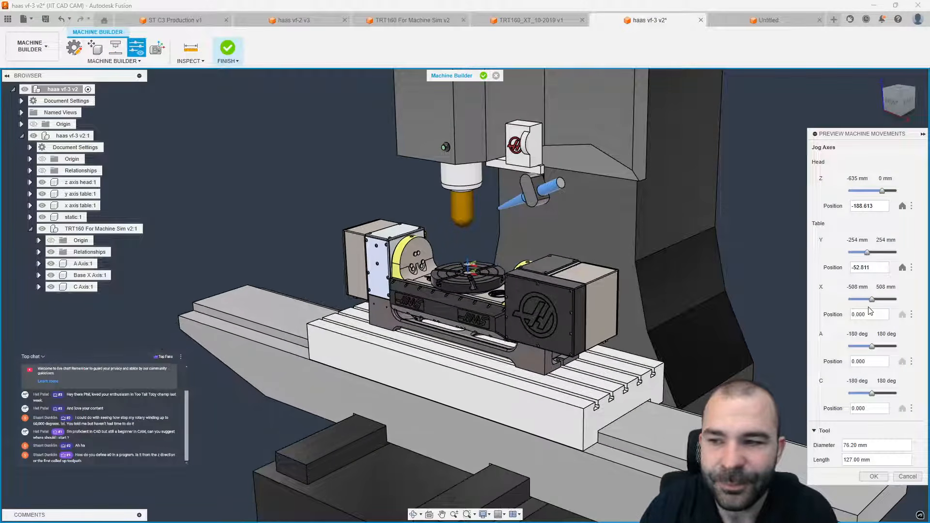
left_click_drag(872, 299, 868, 299)
- Preview the rotary motion by tilting A to about -45 degrees and turning C to about 20 degrees, and close the preview
left_click_drag(876, 349, 866, 348)
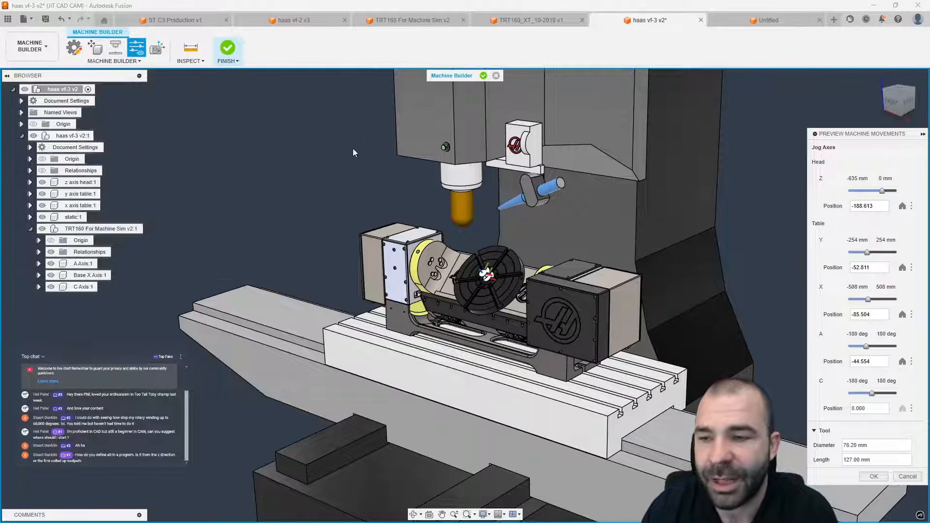
left_click_drag(874, 397, 890, 393)
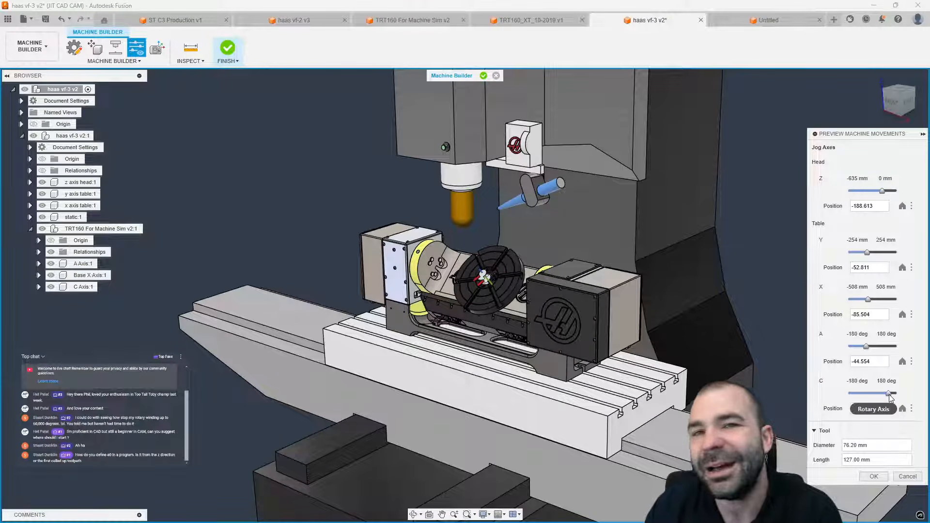
left_click_drag(890, 393, 876, 393)
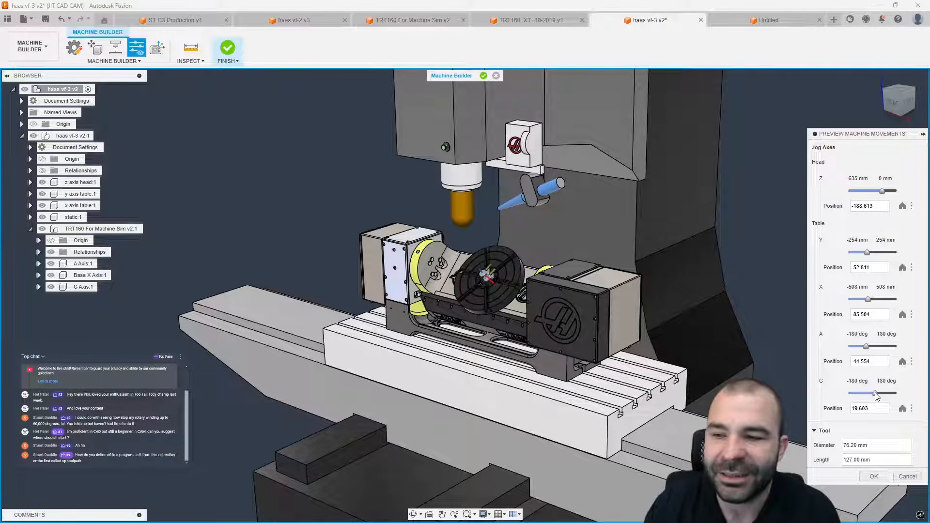
left_click(874, 477)
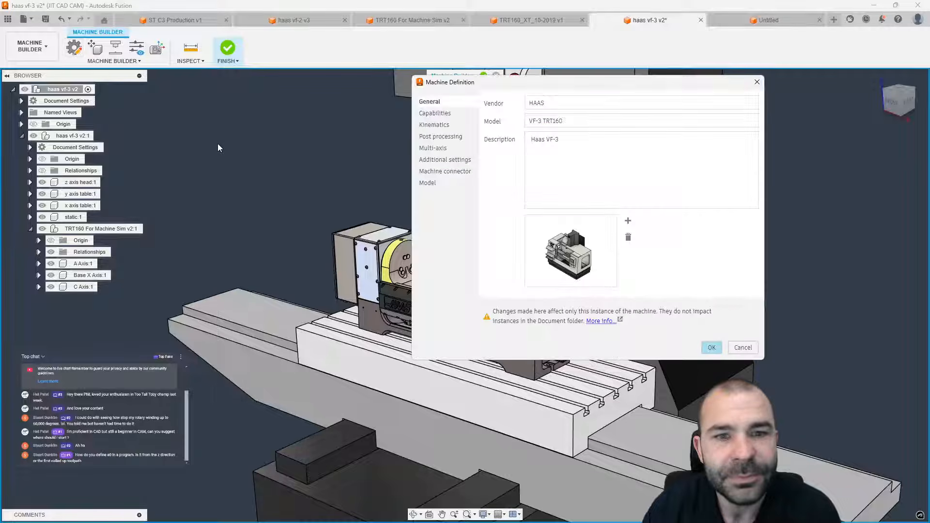
- Examine the C axis kinematics in the machine definition, including which items C is checked against for collisions
left_click(438, 125)
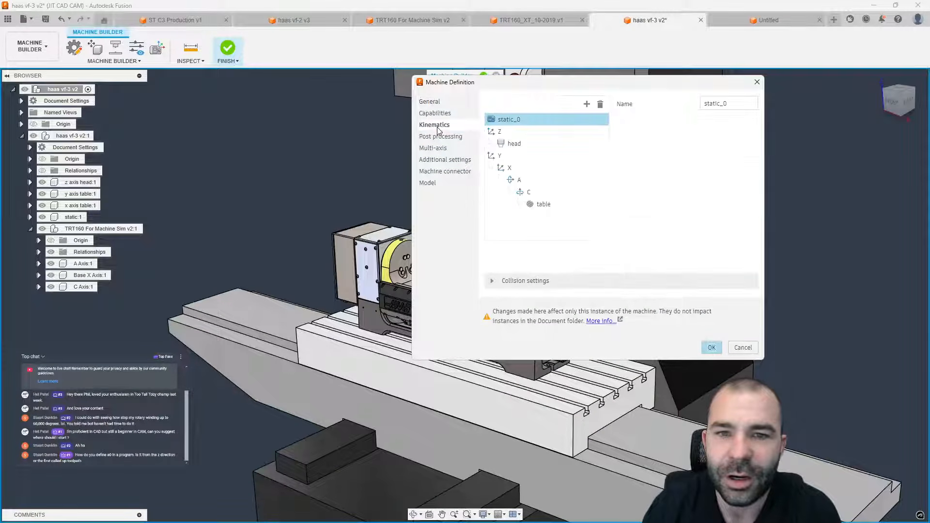
left_click(529, 193)
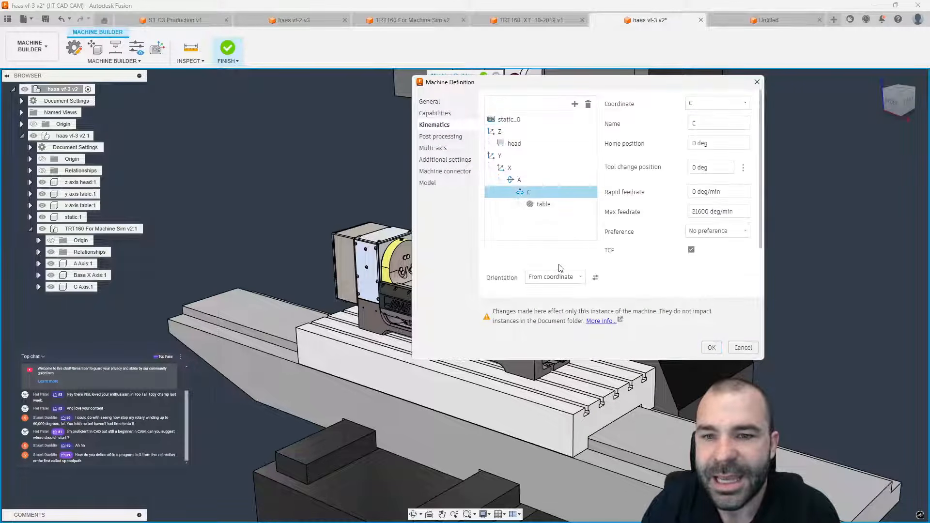
scroll(597, 261, "down", 2)
left_click(500, 281)
scroll(506, 271, "down", 3)
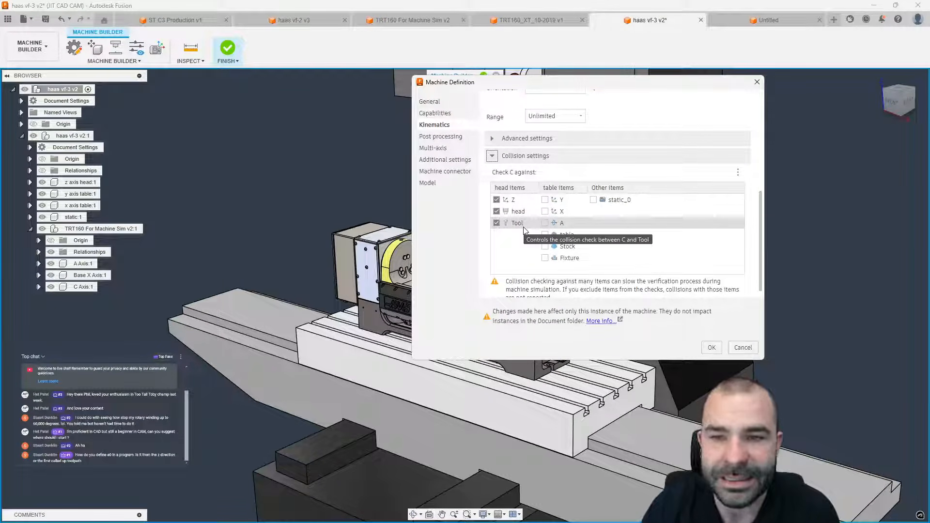
scroll(524, 229, "up", 2)
scroll(525, 230, "up", 1)
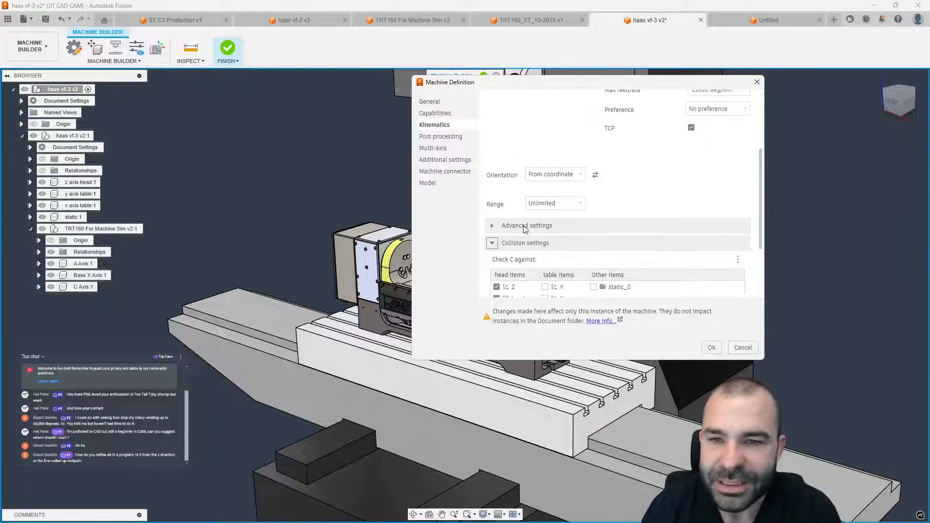
scroll(524, 230, "down", 3)
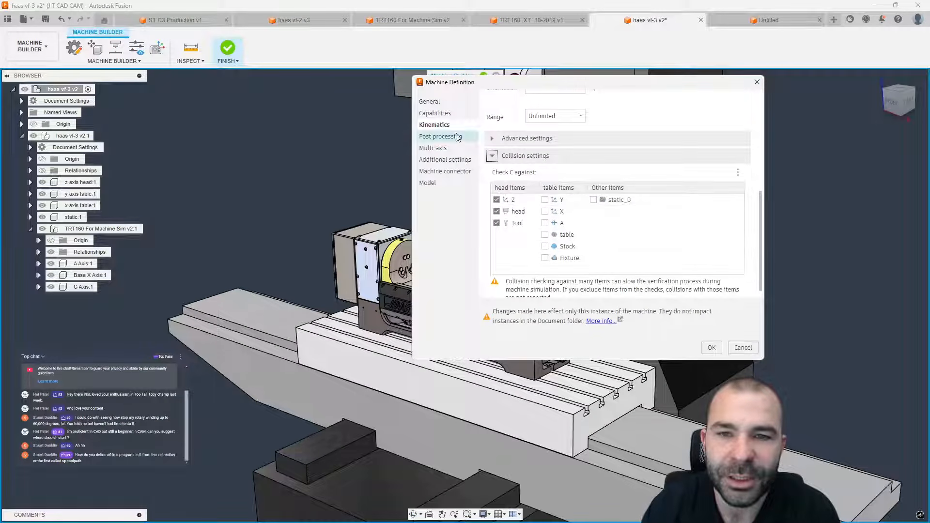
- Review the collision checks for the Z axis, head and tool in the kinematics, and accept the machine definition
scroll(520, 199, "up", 7)
scroll(551, 250, "down", 5)
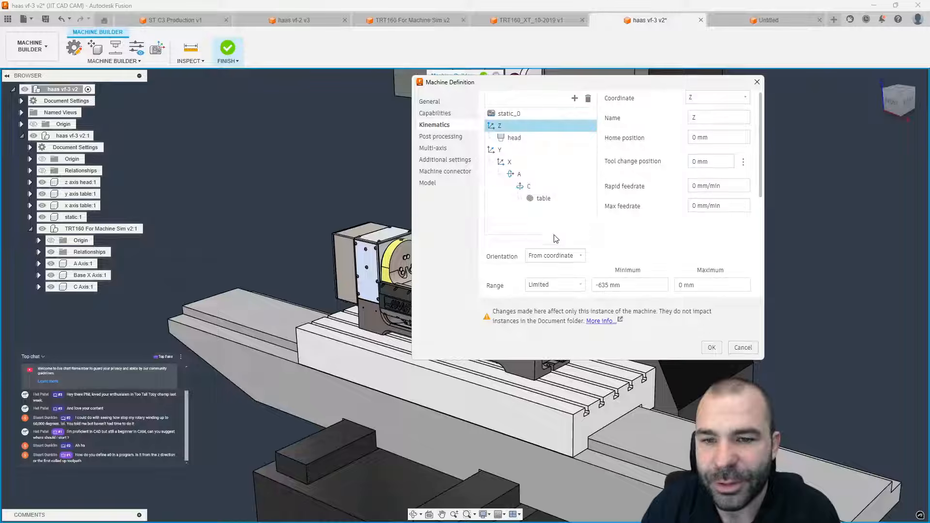
scroll(552, 249, "down", 2)
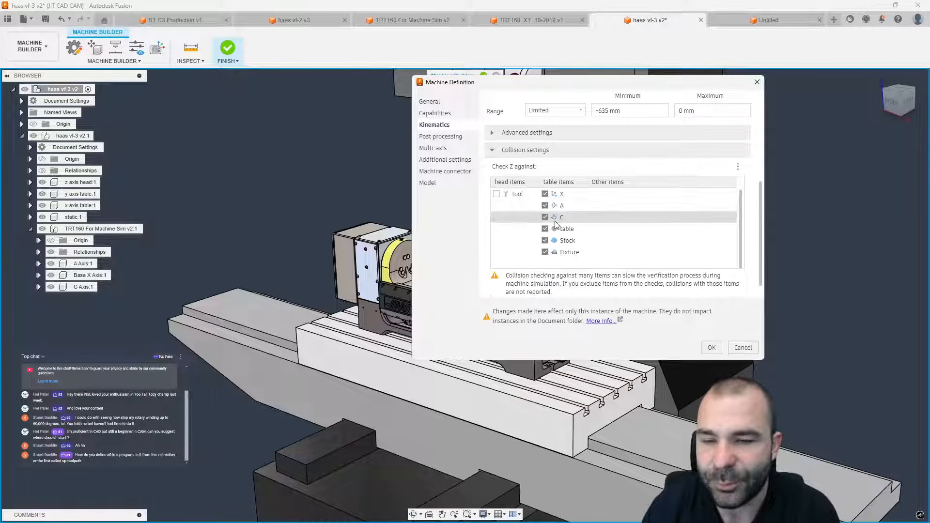
scroll(556, 224, "up", 3)
scroll(555, 224, "up", 3)
scroll(524, 216, "down", 5)
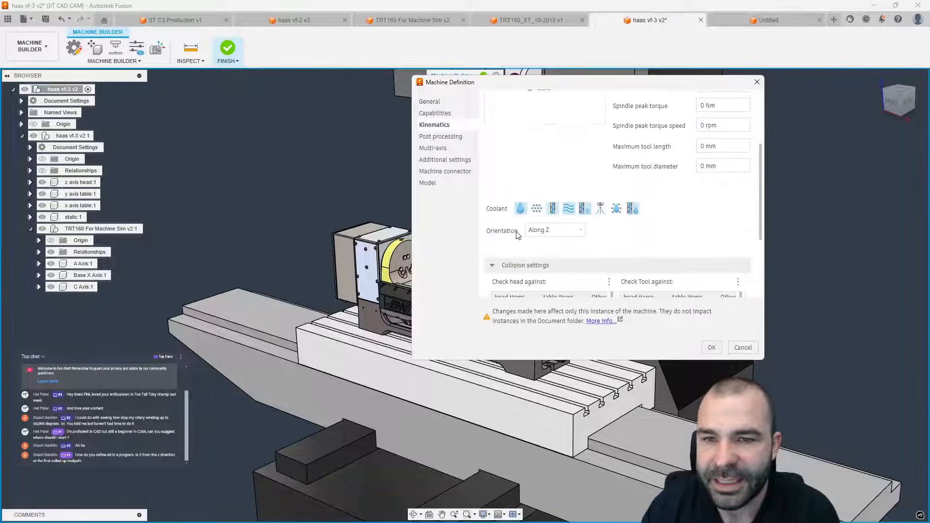
scroll(525, 233, "up", 1)
scroll(583, 179, "down", 1)
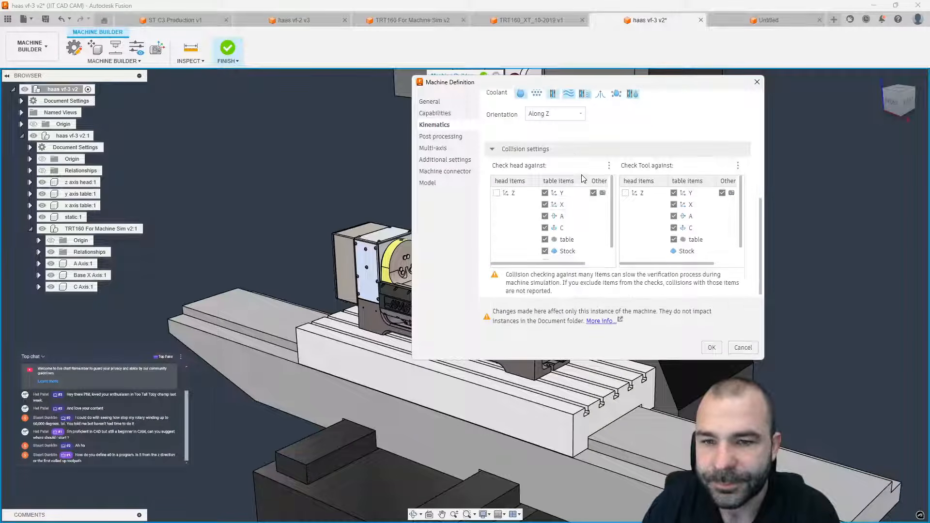
scroll(571, 221, "down", 2)
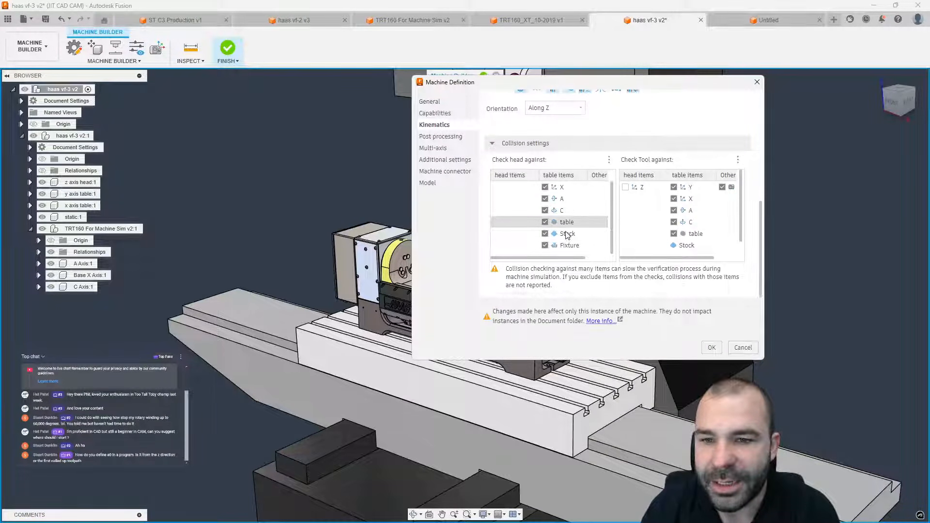
scroll(679, 209, "down", 2)
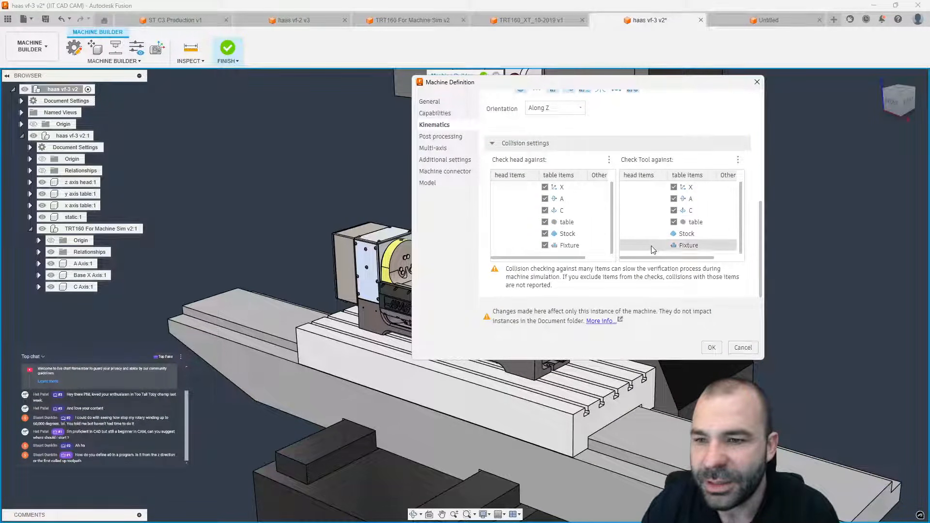
left_click(712, 347)
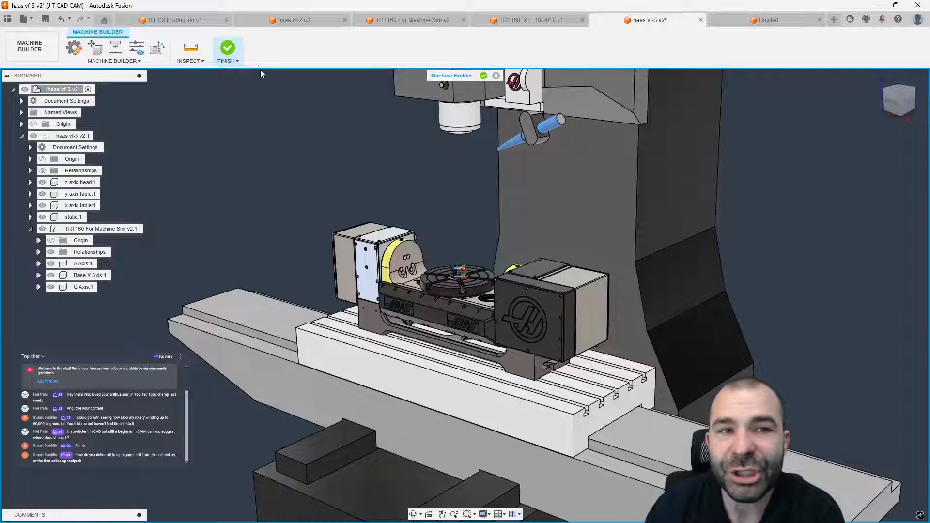
- Finish the Haas VF-3 TRT160 machine build and close the machine library
left_click(228, 49)
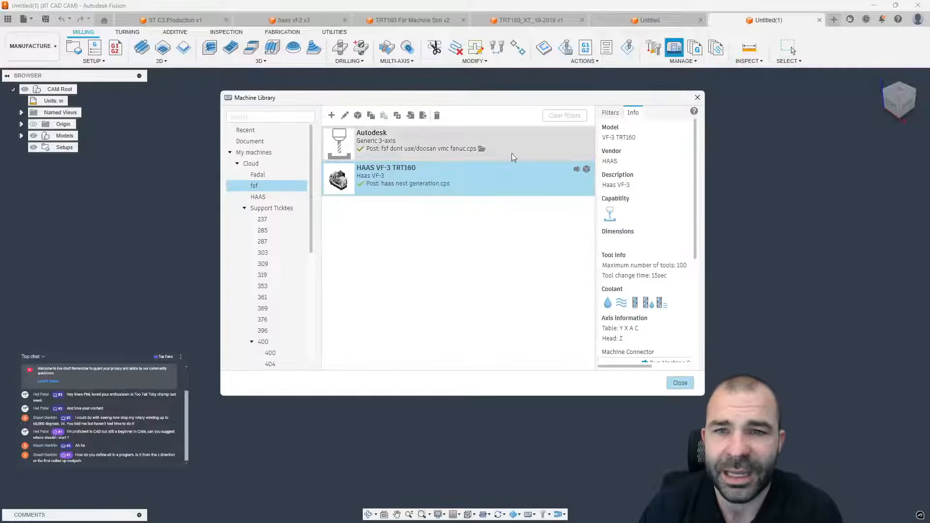
left_click(697, 97)
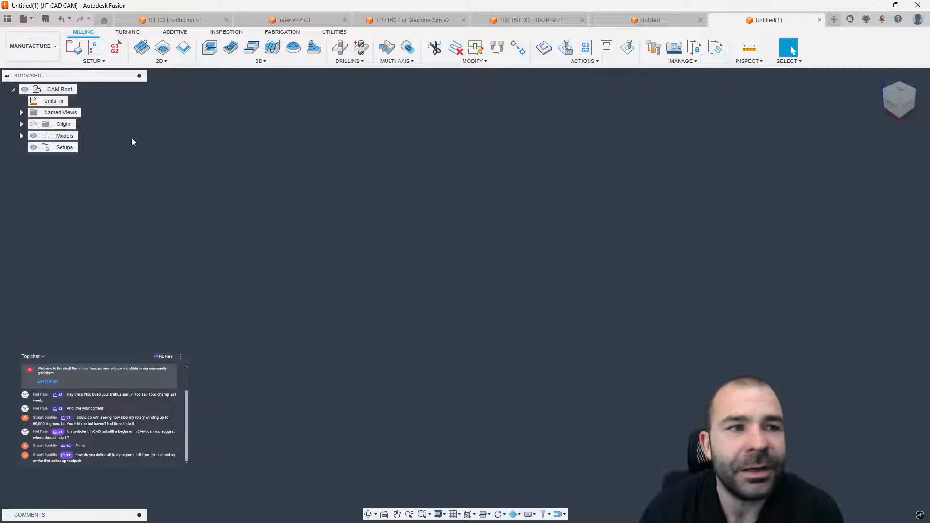
- In the Design workspace of the new document, sketch a rectangle from the origin on the horizontal XY plane
left_click(32, 46)
left_click(115, 75)
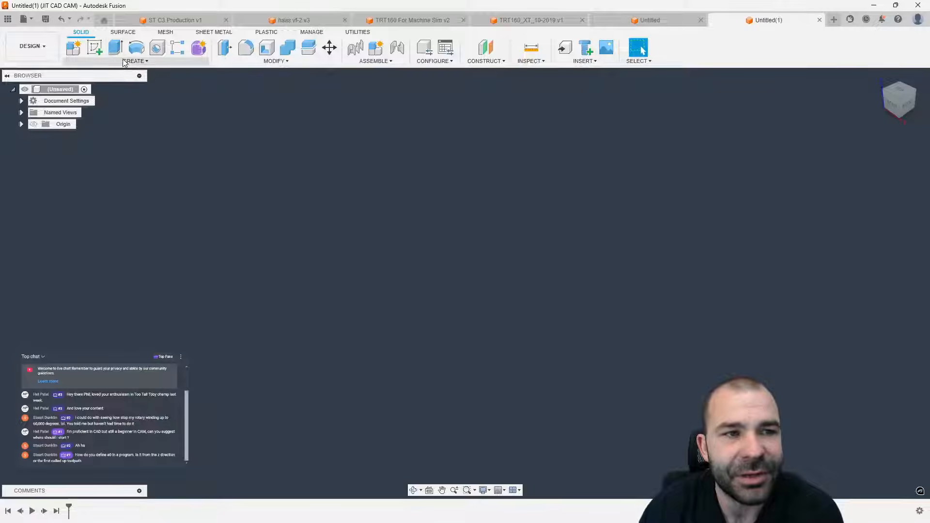
left_click(94, 47)
left_click(532, 278)
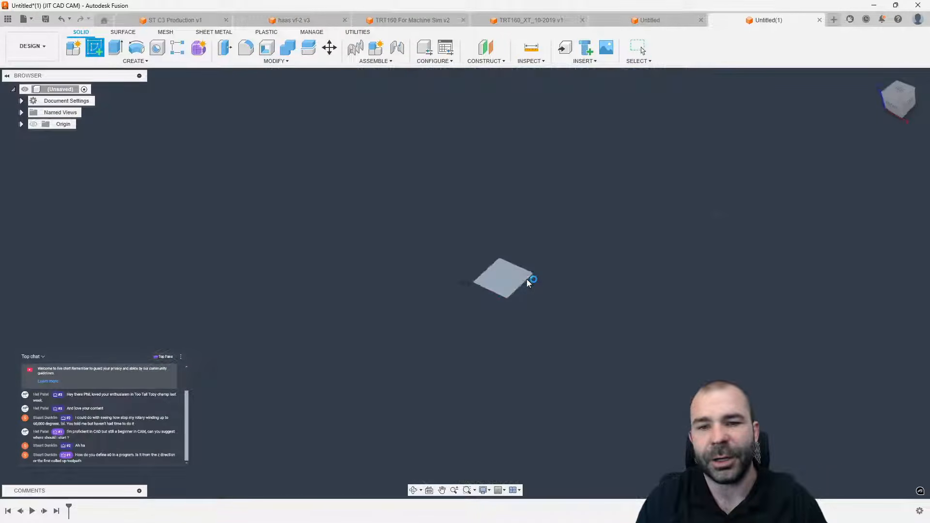
key("r")
left_click(465, 283)
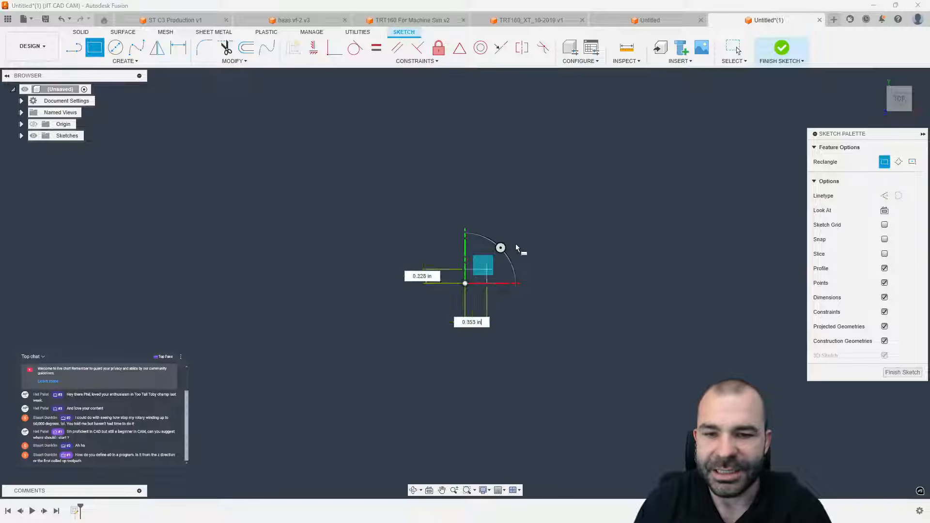
left_click(635, 109)
- Add a circle inside the rectangle near its upper-left corner
key("c")
left_click(499, 146)
left_click(517, 164)
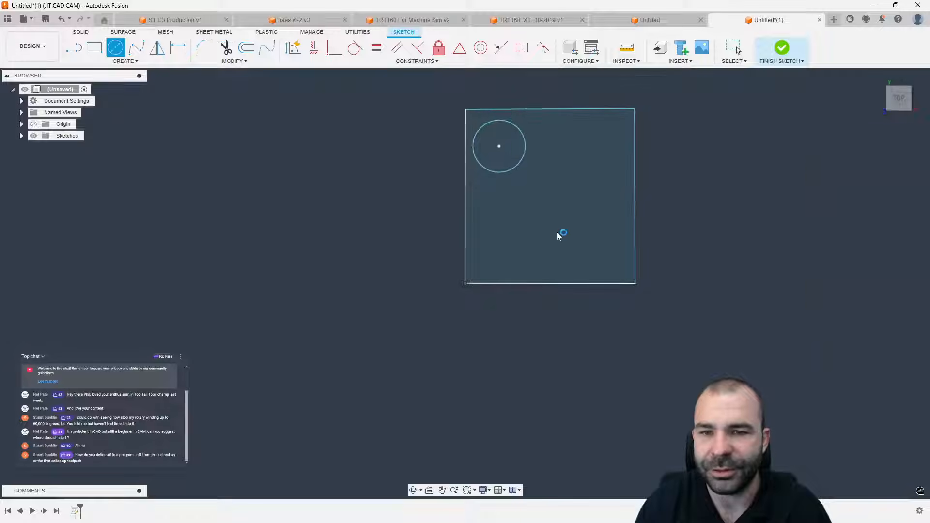
- Extrude the square profile surrounding the circle by -2.40 in as a new body
key("e")
left_click(577, 333)
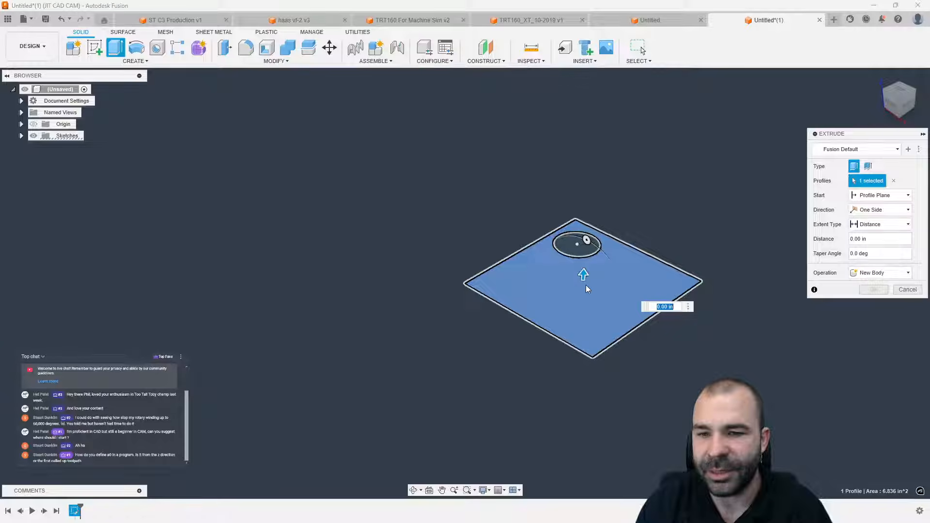
left_click_drag(583, 273, 575, 402)
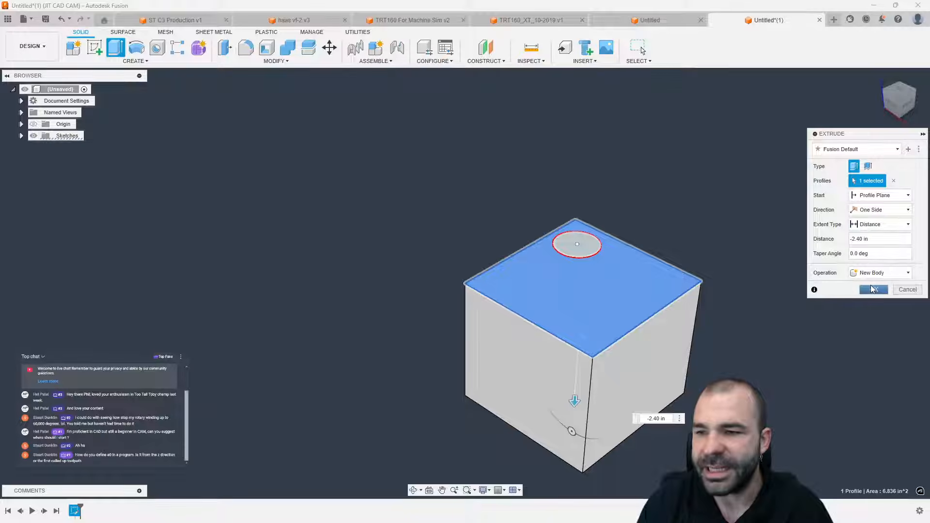
left_click(873, 289)
- Sketch a circle near the middle of the block's front face
left_click(96, 49)
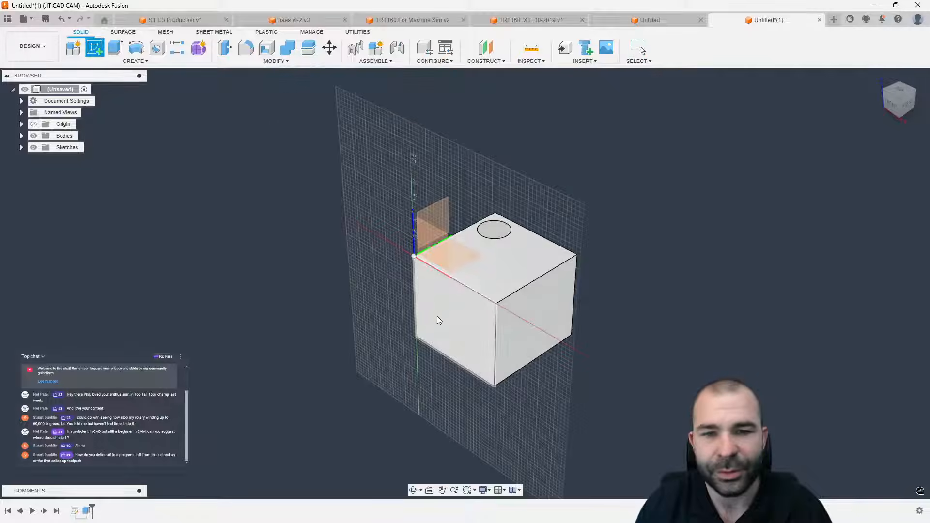
left_click(465, 321)
key("c")
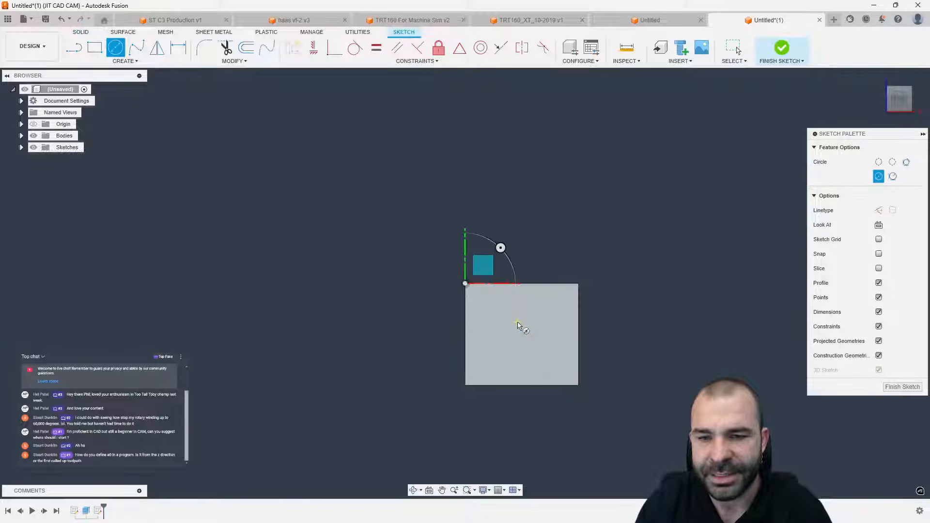
left_click(515, 321)
left_click(530, 341)
- Extrude the front-face circle by -3.80 in as a cut through the block
key("e")
mouse_move(593, 320)
middle_mouse_down("shift")
mouse_move(575, 349)
mouse_move(487, 371)
middle_mouse_up("shift")
left_click(468, 323)
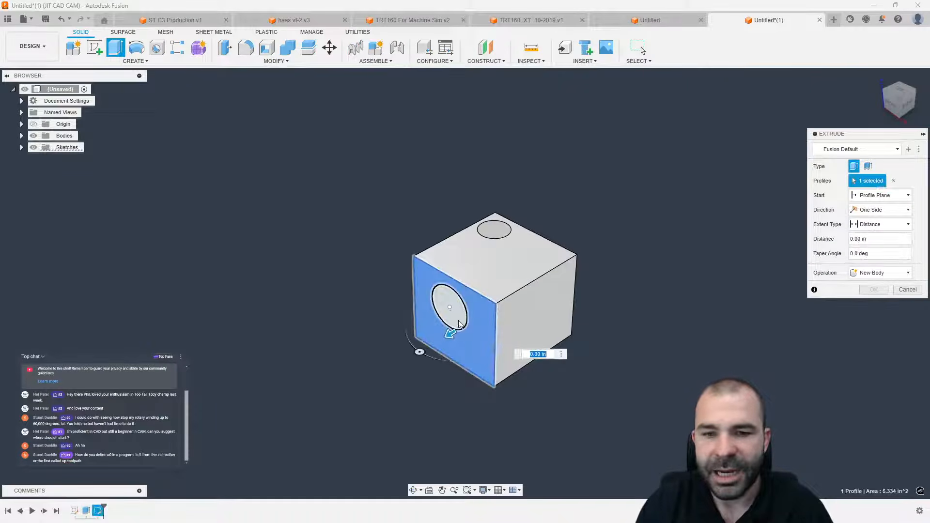
left_click(458, 320)
left_click(464, 334)
left_click_drag(447, 310, 680, 307)
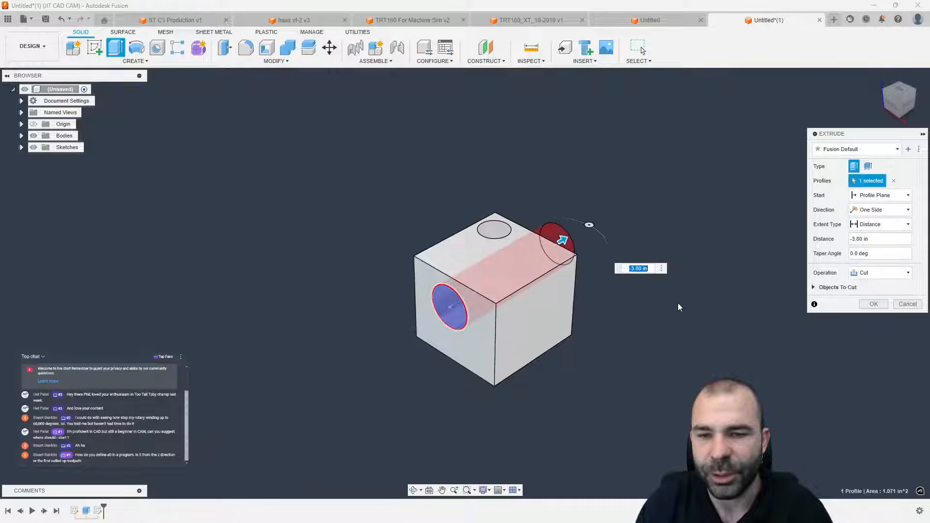
left_click(874, 304)
- Start a new milling setup for the block in the Manufacture workspace and check its coordinate system orientation
left_click(31, 46)
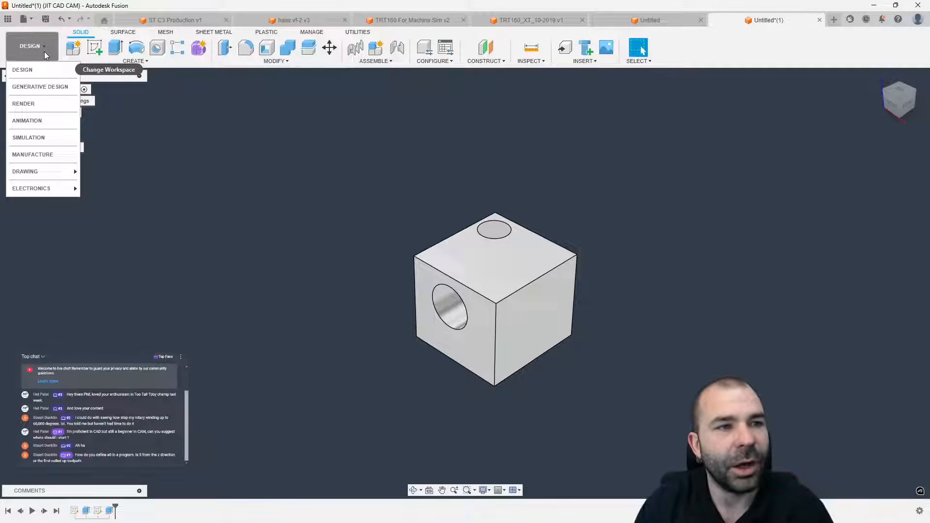
left_click(41, 151)
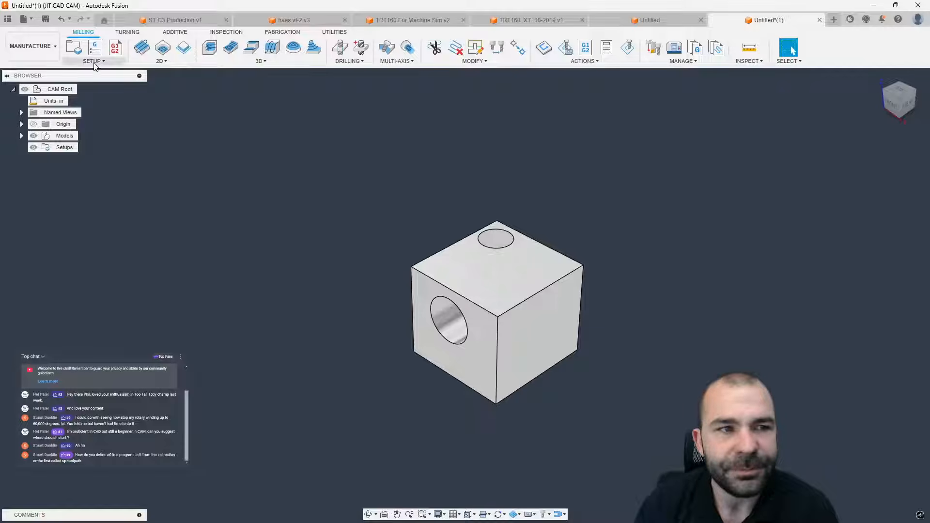
left_click(74, 47)
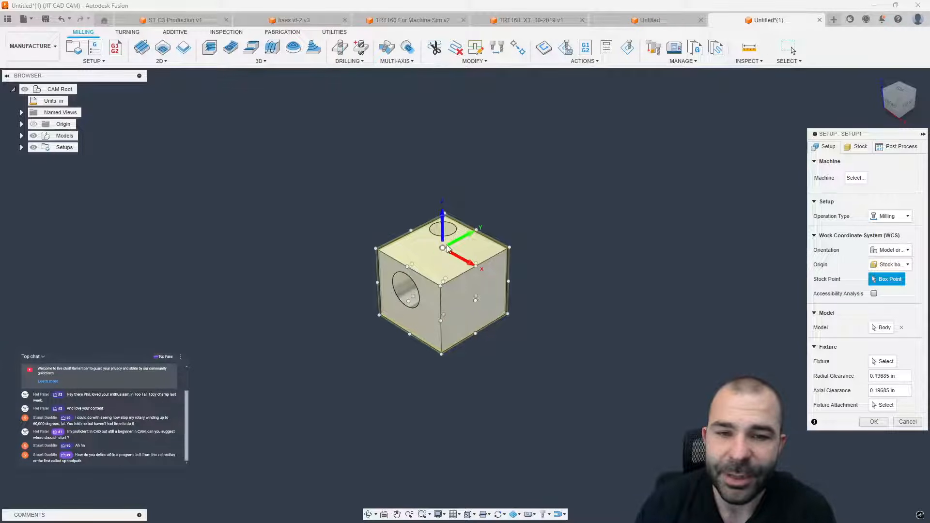
scroll(452, 236, "up", 2)
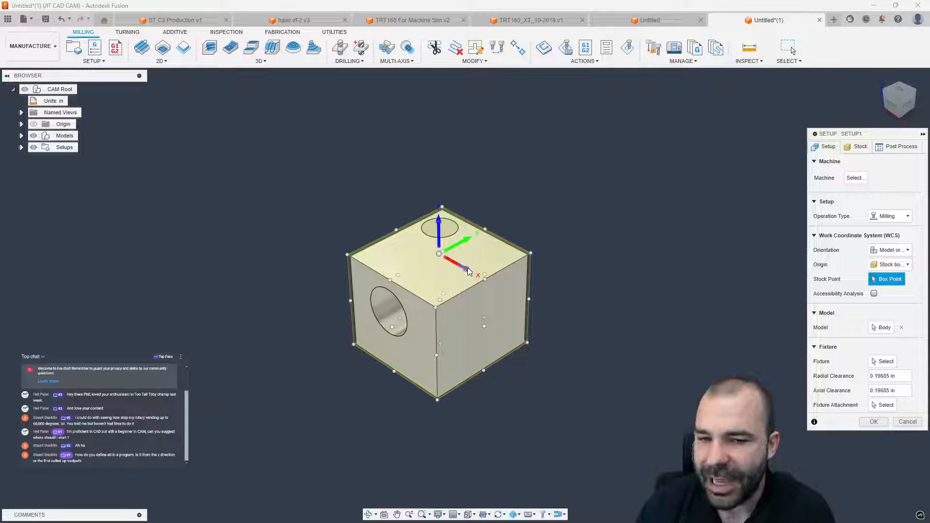
middle_click_drag(469, 272, 441, 295, "shift")
scroll(324, 233, "down", 3)
scroll(418, 335, "up", 3)
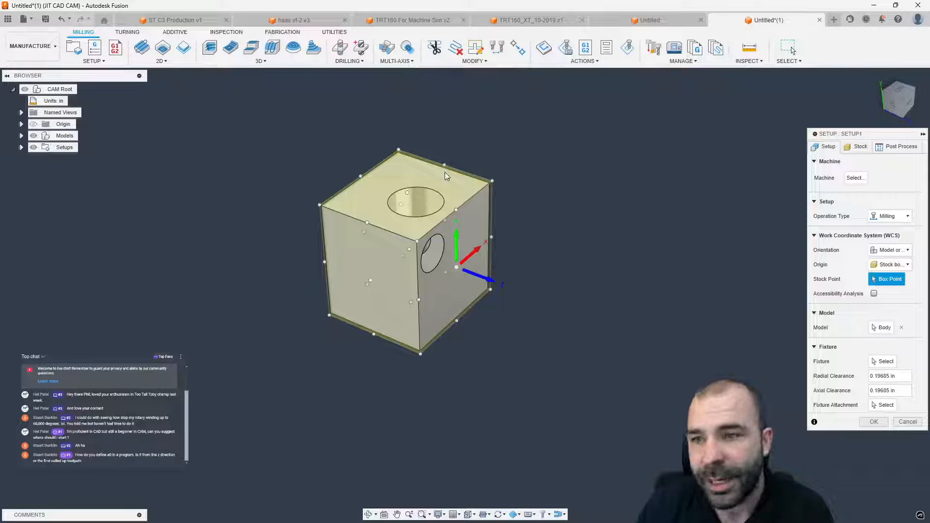
middle_click_drag(445, 172, 500, 167, "shift")
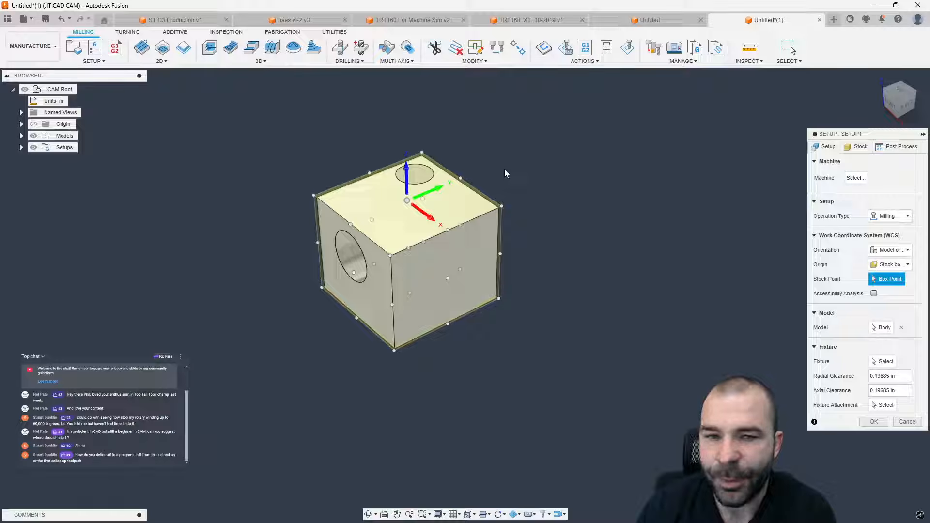
- Assign the HAAS VF-3 TRT160 machine from the fsf cloud library to the setup
left_click(855, 178)
left_click(509, 179)
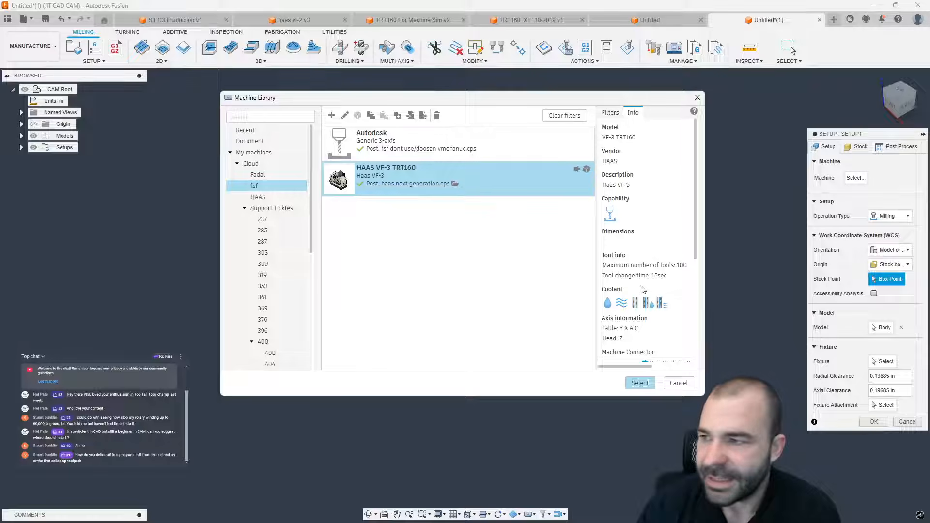
left_click(640, 383)
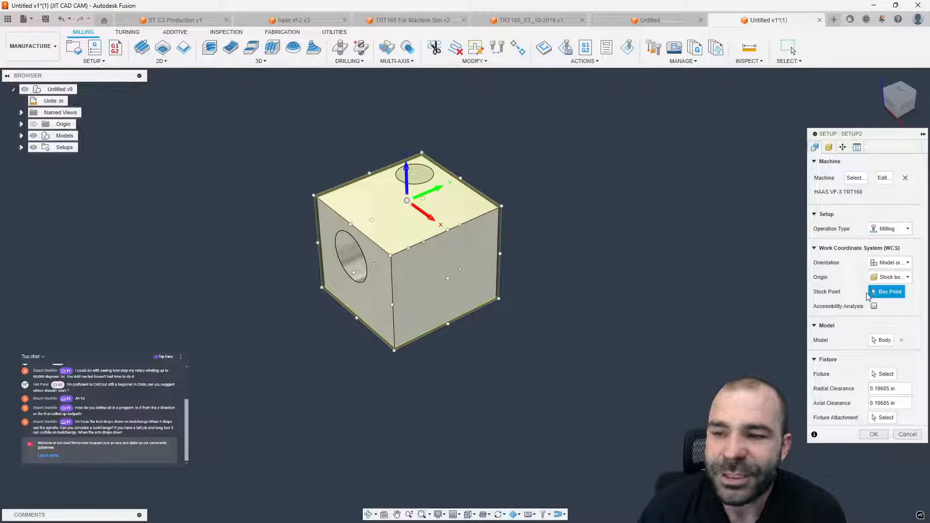
left_click(883, 375)
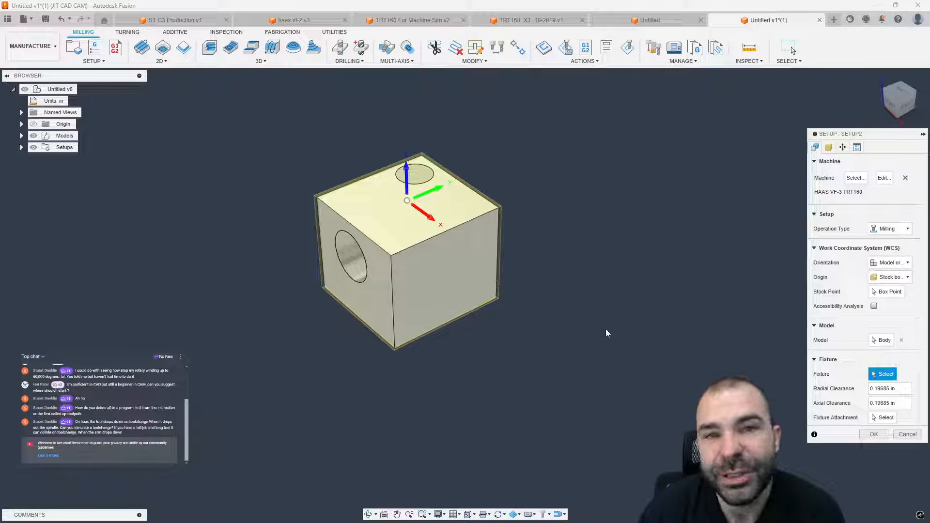
- In the setup's part position, raise the block to a Z distance of 4 in above the trunnion table
left_click(843, 147)
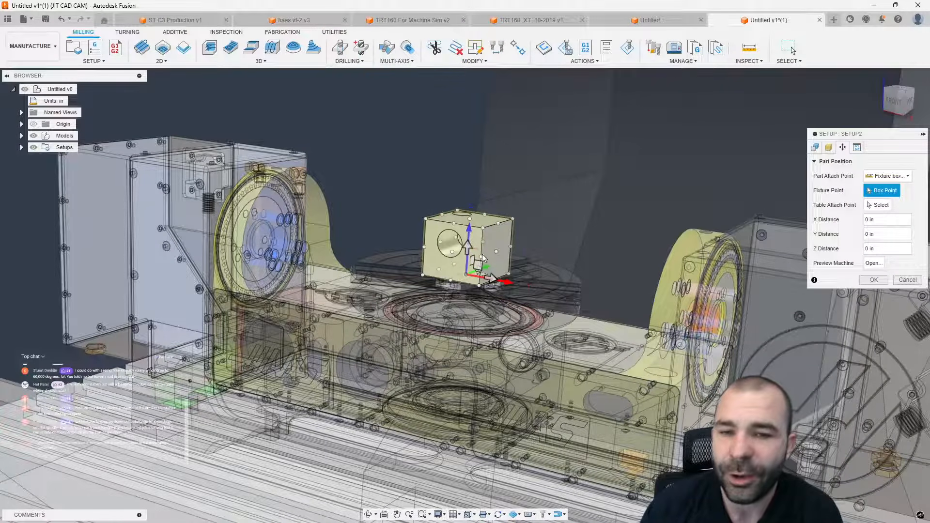
left_click_drag(474, 248, 476, 157)
middle_click_drag(477, 168, 472, 275, "shift")
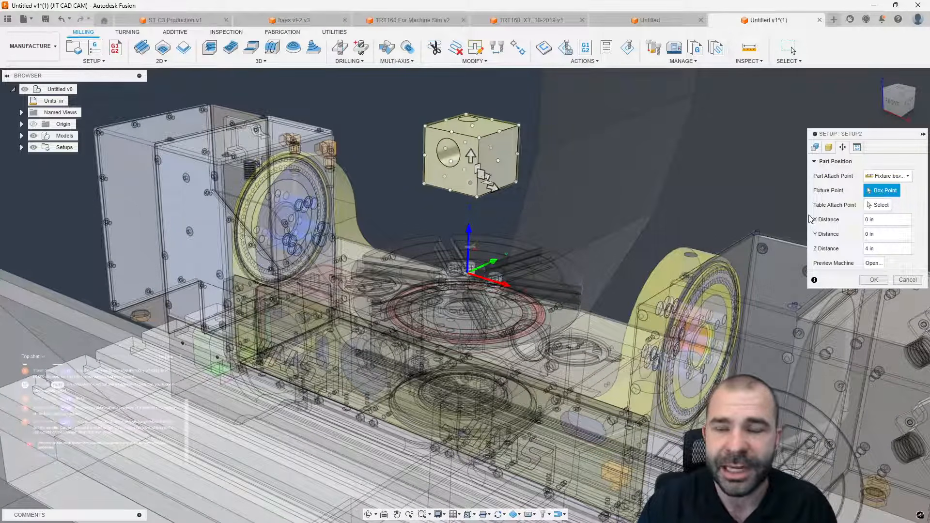
- Set the part attach point to a selected point, using the vertical hole's circular edge on the block's underside
left_click(889, 176)
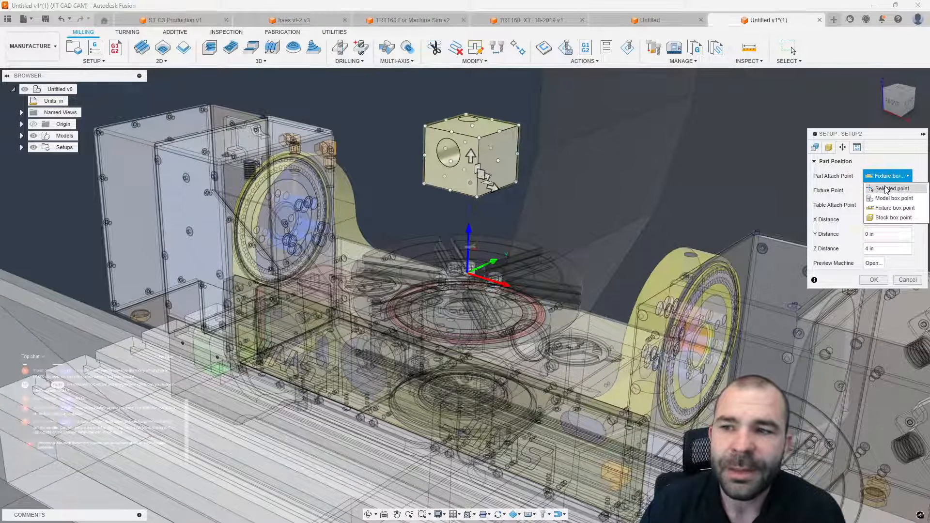
left_click(886, 191)
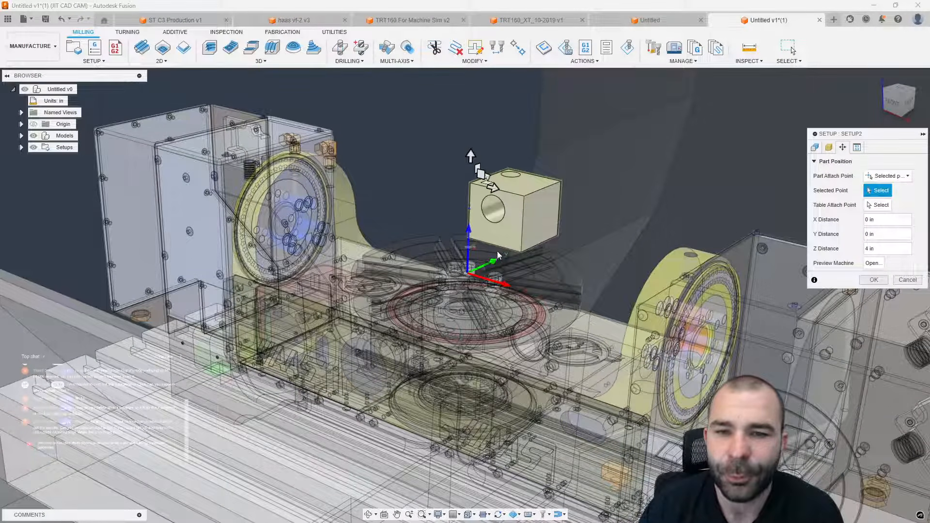
left_click(468, 250)
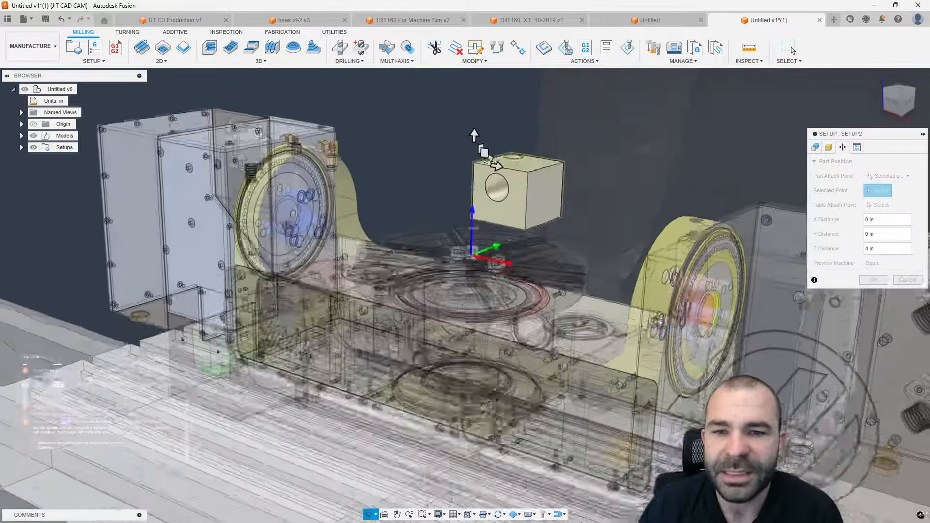
middle_click_drag(504, 286, 516, 208, "shift")
scroll(516, 208, "up", 3)
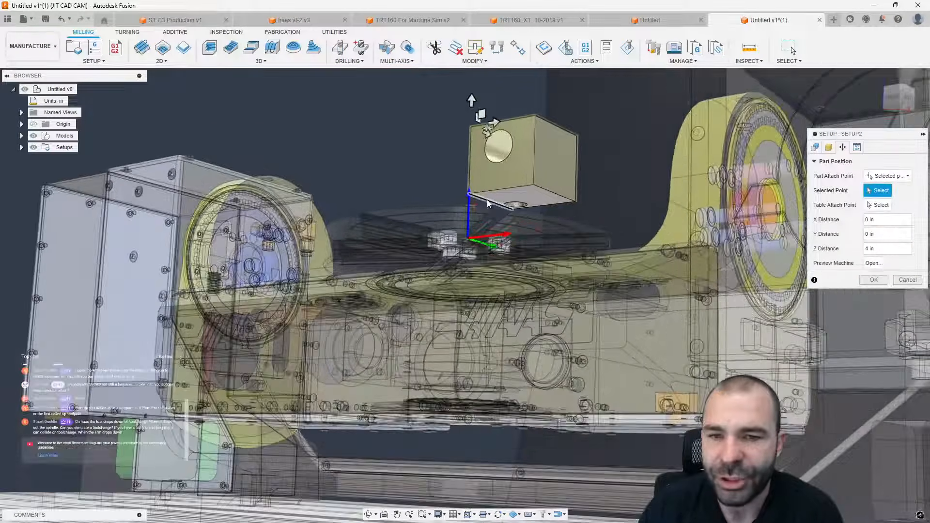
left_click(522, 208)
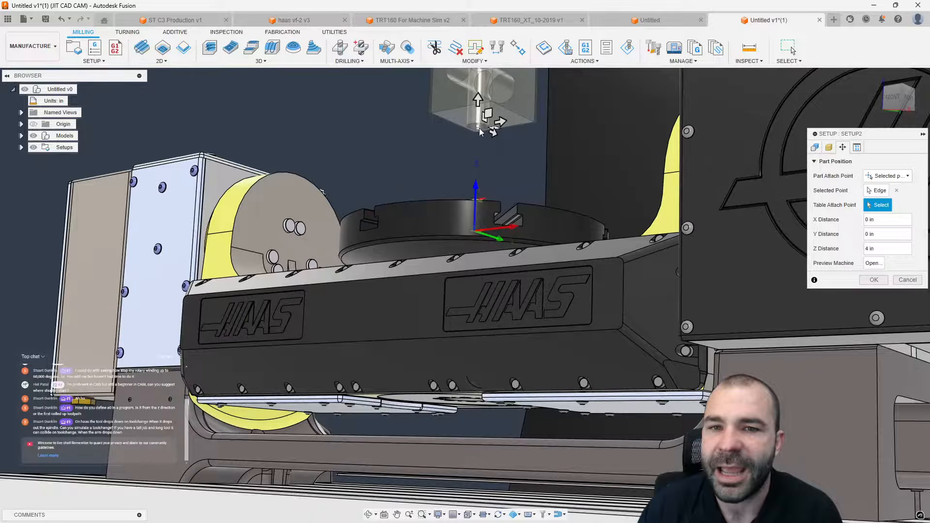
- Set the table attach point to the joint origin just above the centre of the rotary table
middle_click_drag(480, 131, 482, 206, "shift")
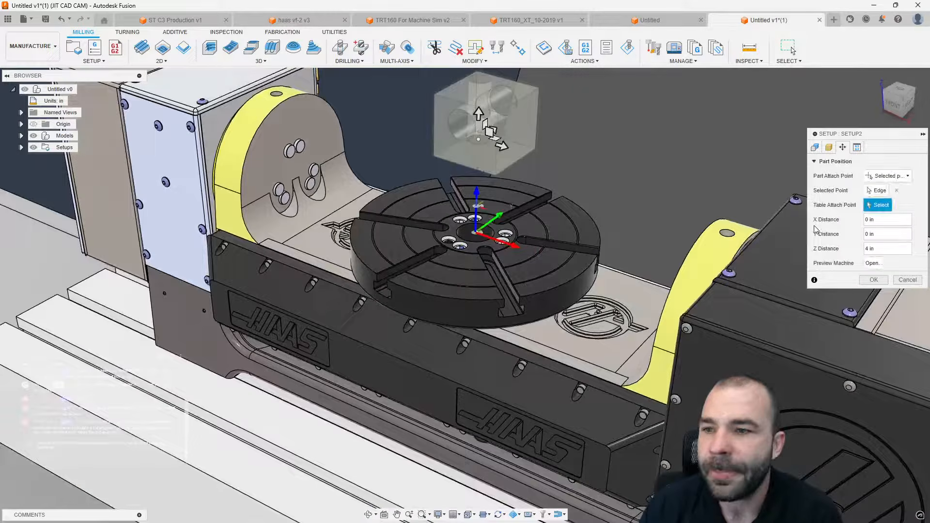
left_click(479, 210)
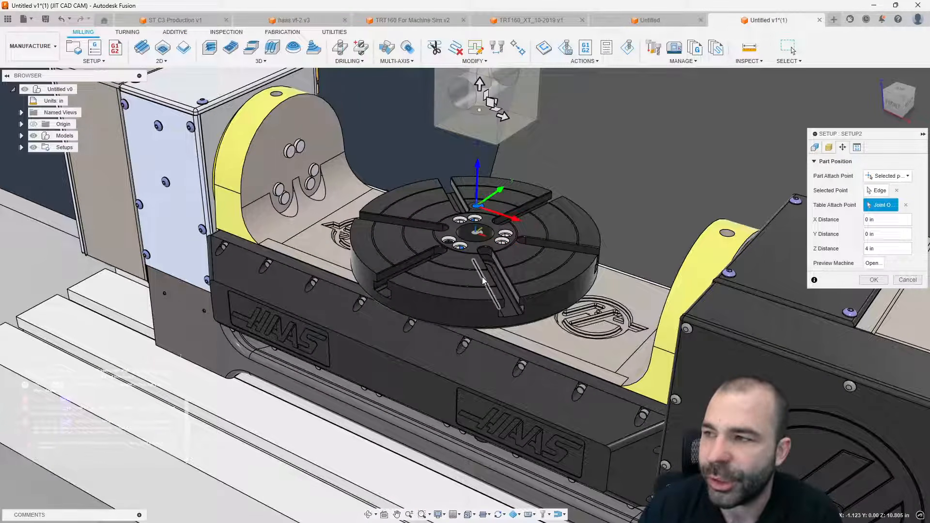
scroll(485, 235, "down", 2)
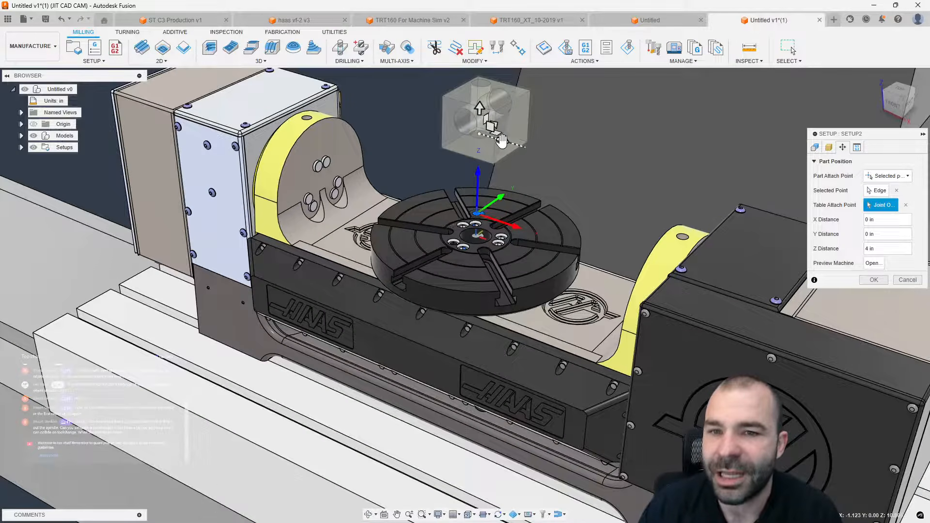
- Offset the block by 1.5 in in X and -1.5 in in Y on the table, and accept the setup
left_click_drag(502, 141, 525, 157)
middle_click_drag(519, 186, 485, 179, "shift")
left_click_drag(301, 129, 269, 141)
middle_click_drag(295, 167, 440, 202, "shift")
scroll(439, 201, "down", 2)
middle_click_drag(405, 242, 486, 262, "shift")
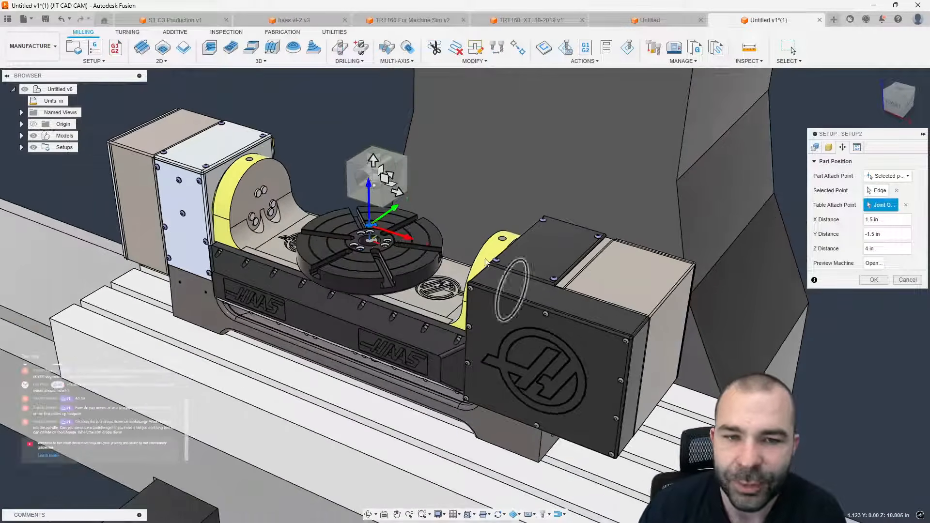
left_click(863, 280)
- Create a Face operation using the 2" Face Mill, tool 10, from the VF2 library
scroll(435, 327, "up", 6)
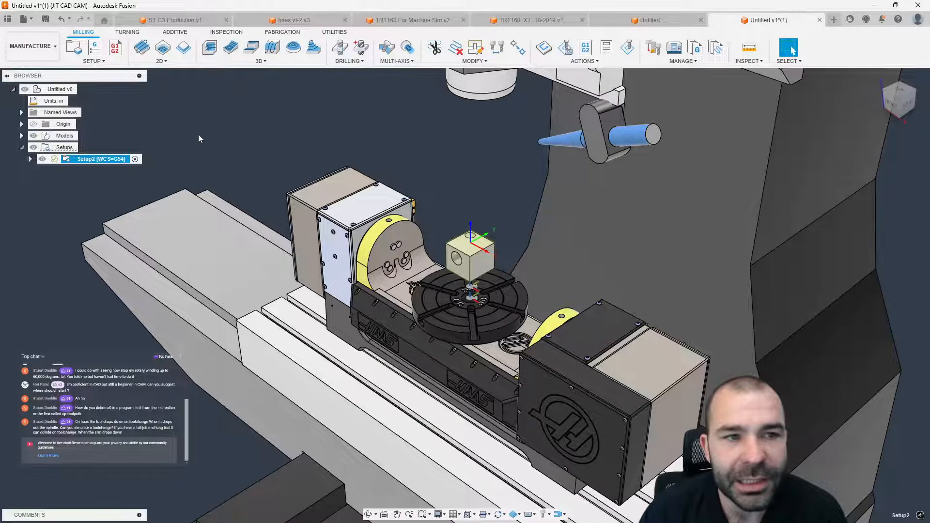
left_click(141, 47)
left_click(856, 178)
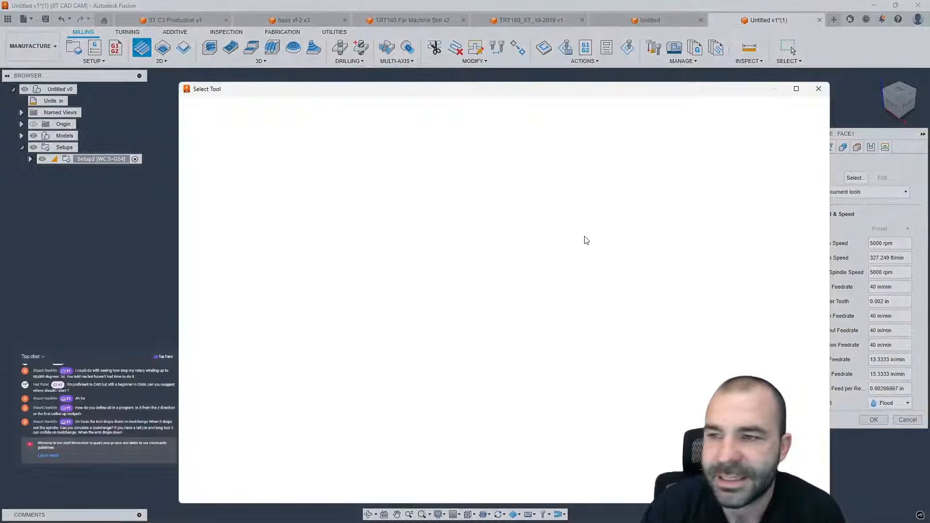
left_click(227, 286)
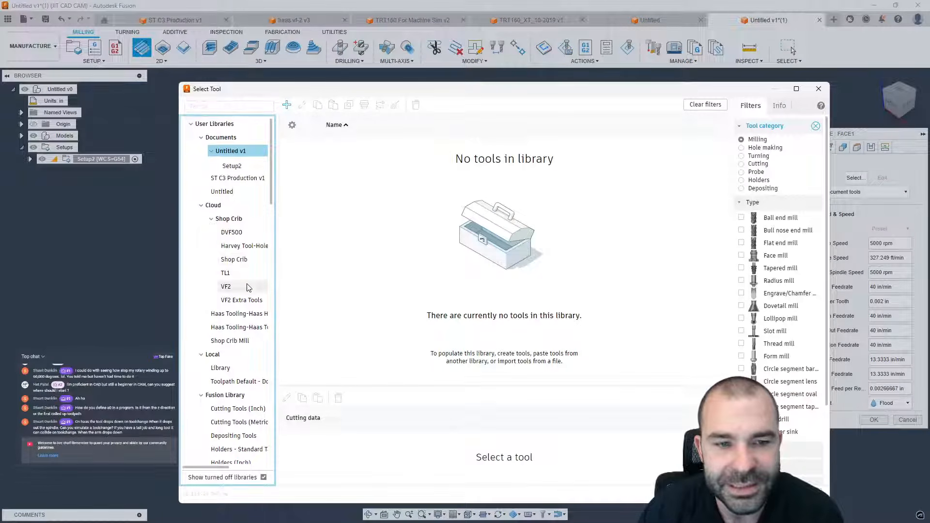
left_click(367, 225)
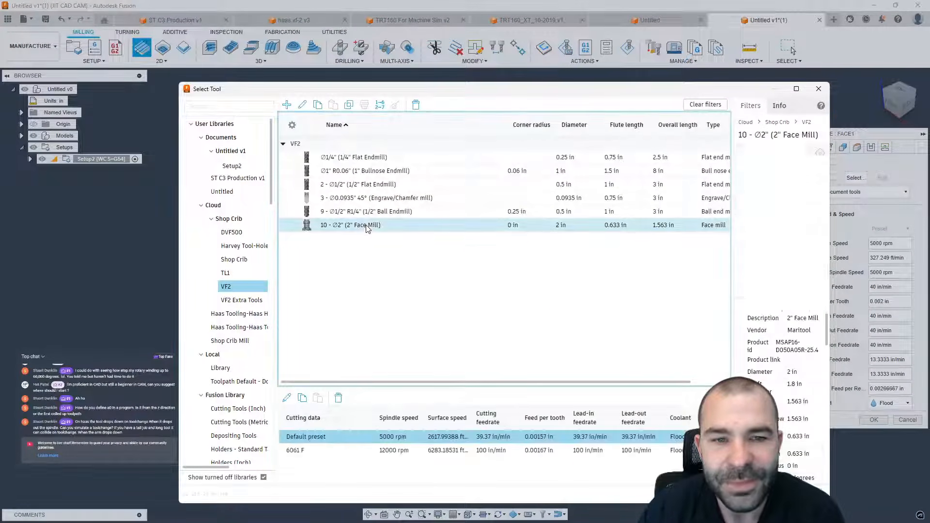
left_click(821, 491)
left_click(882, 420)
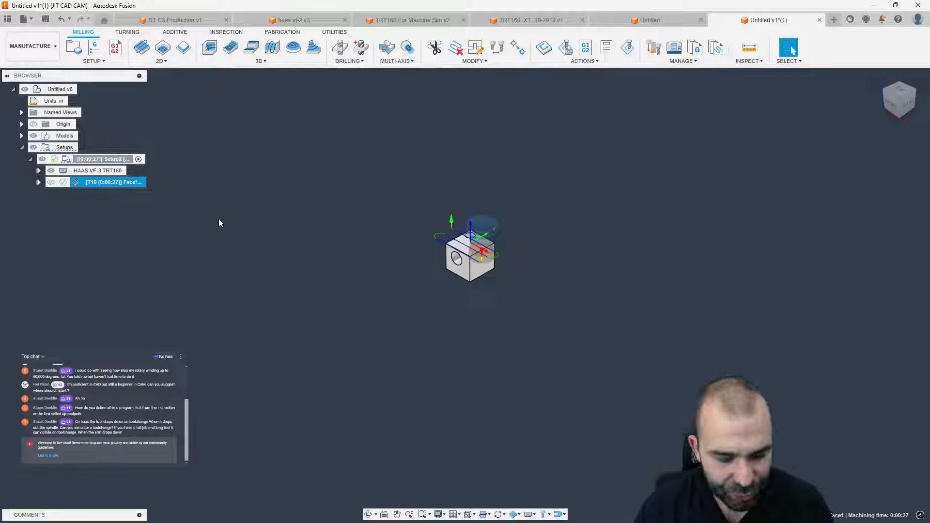
- Duplicate the Face operation and enable tool orientation on the copy, taking its Z axis from the block's side face with the horizontal hole
key("ctrl+d")
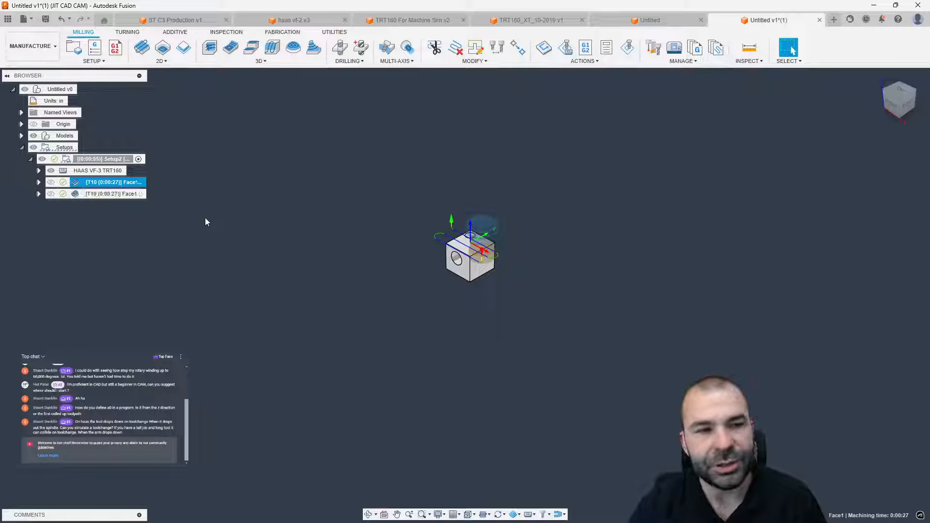
left_click(76, 196)
double_click(76, 195)
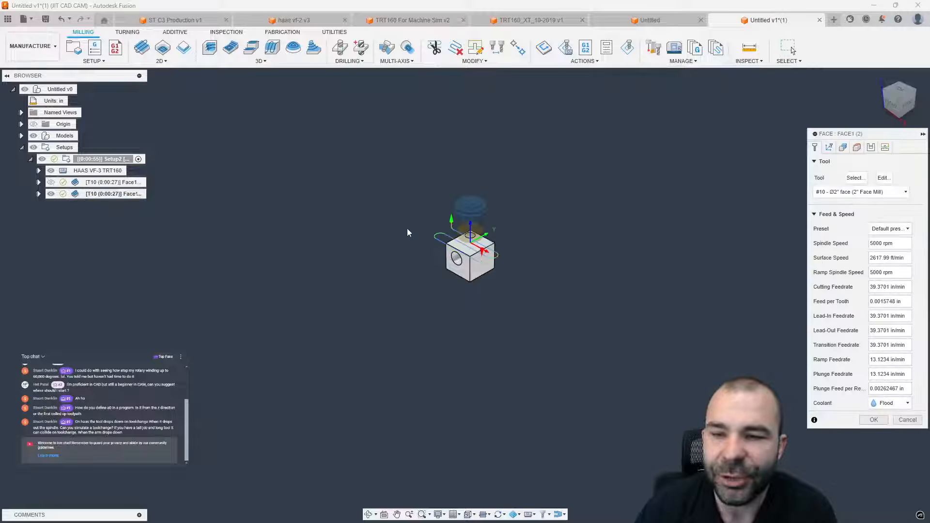
left_click(829, 147)
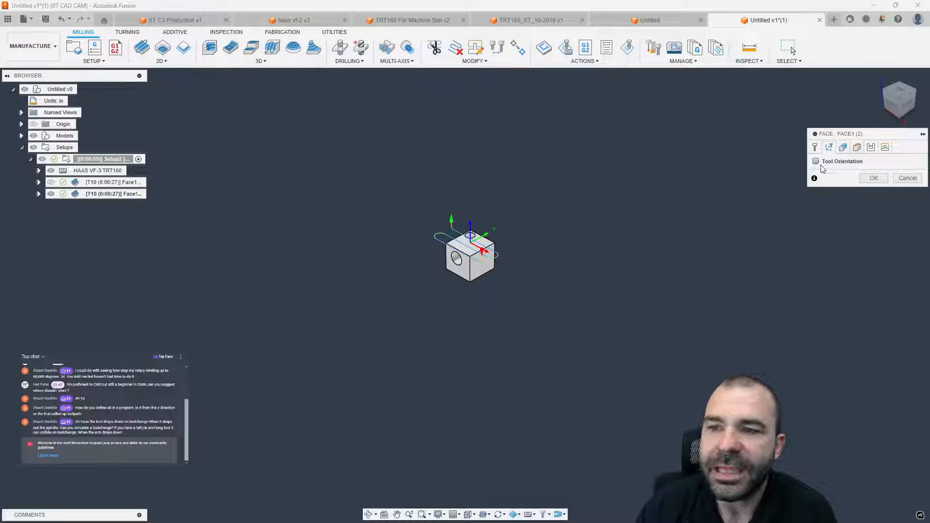
left_click(824, 161)
scroll(458, 277, "up", 3)
left_click(451, 263)
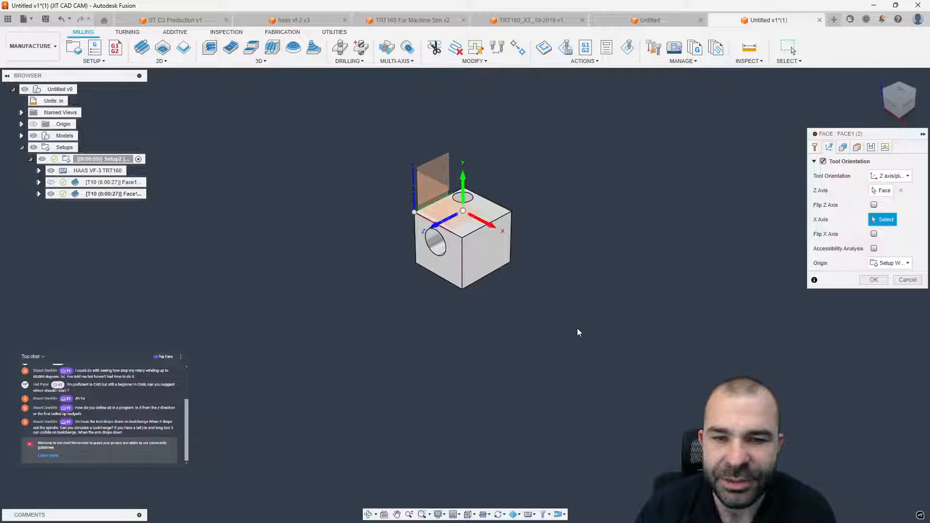
left_click(874, 280)
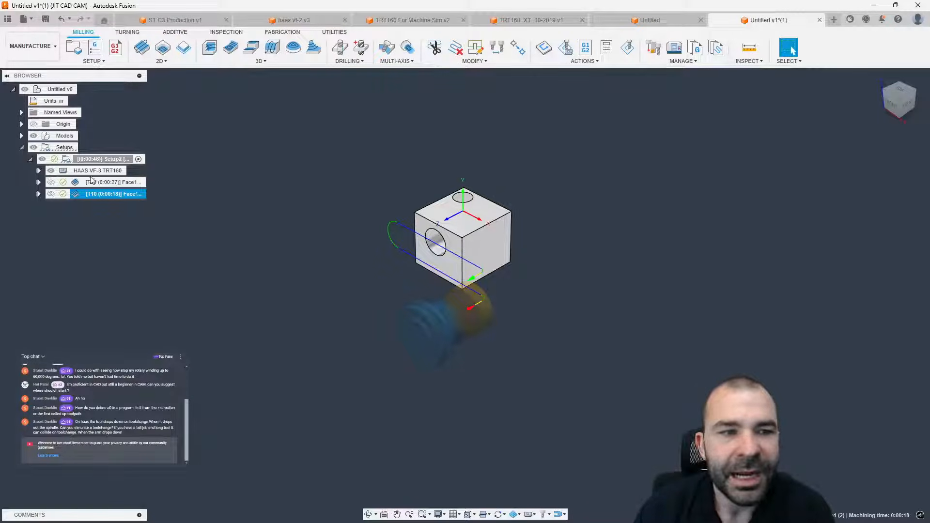
- Simulate Setup2 with the machine and examine the trunnion, spindle and tool changer motion through both facing operations
right_click(89, 160)
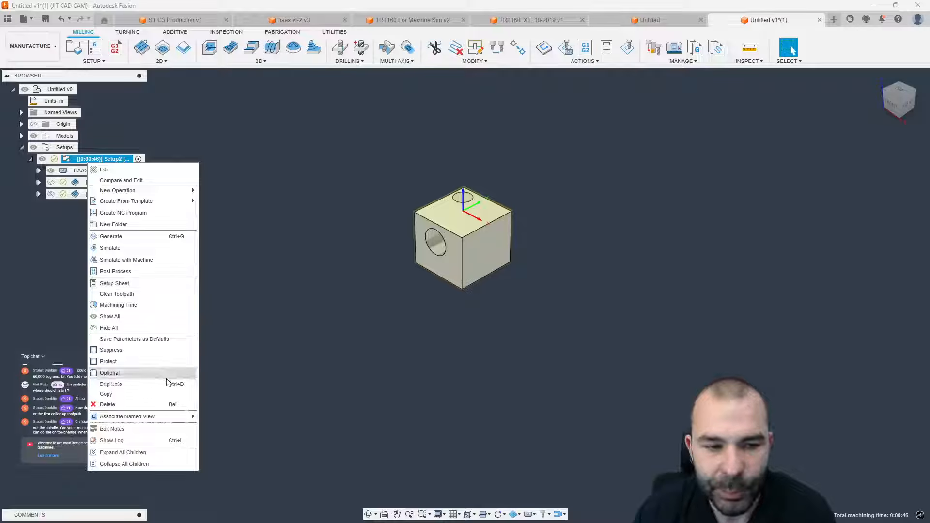
left_click(143, 271)
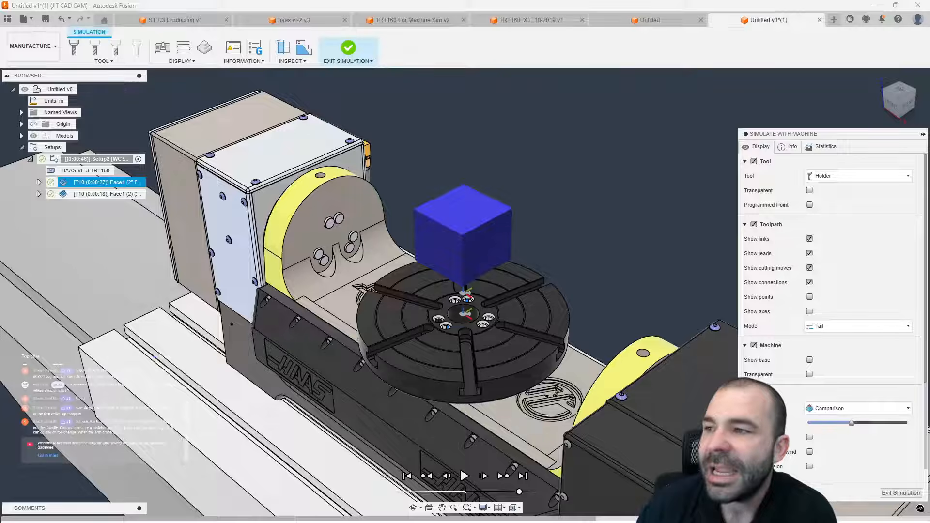
scroll(575, 426, "down", 5)
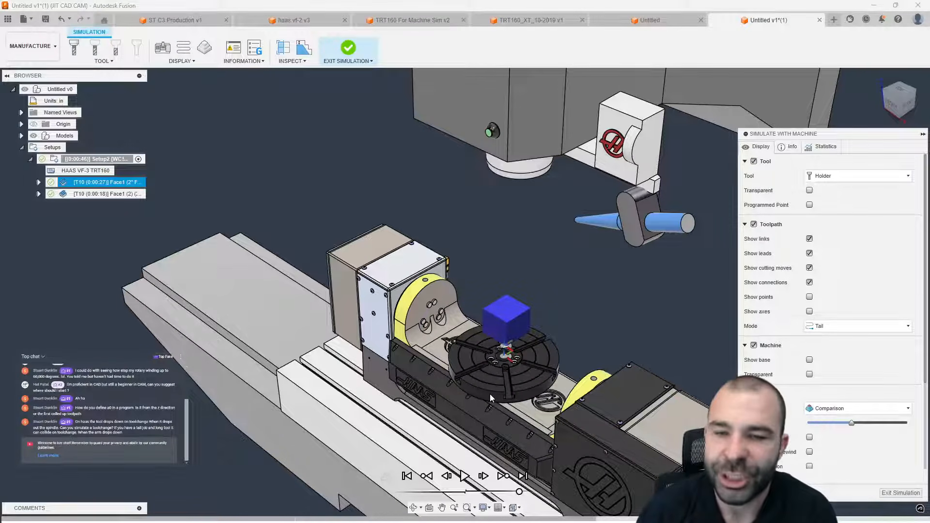
scroll(272, 132, "down", 2)
scroll(436, 281, "up", 1)
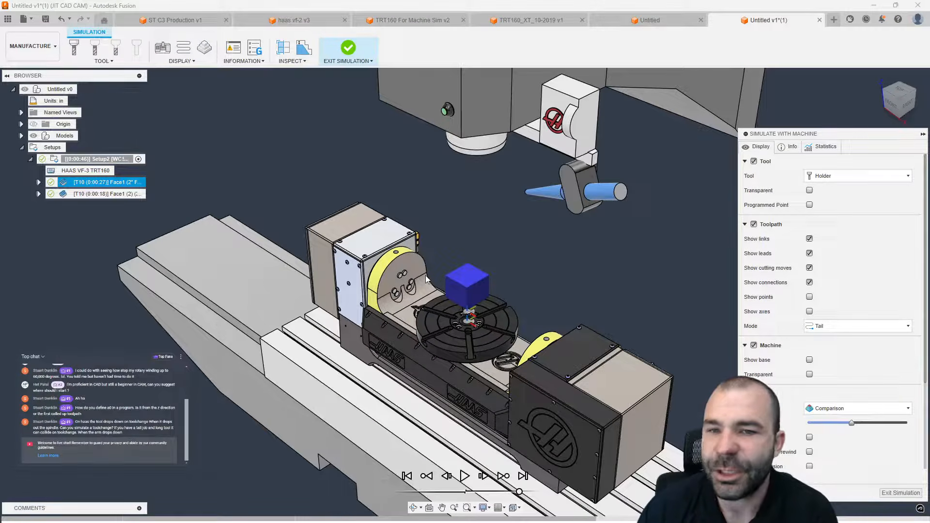
scroll(508, 285, "down", 1)
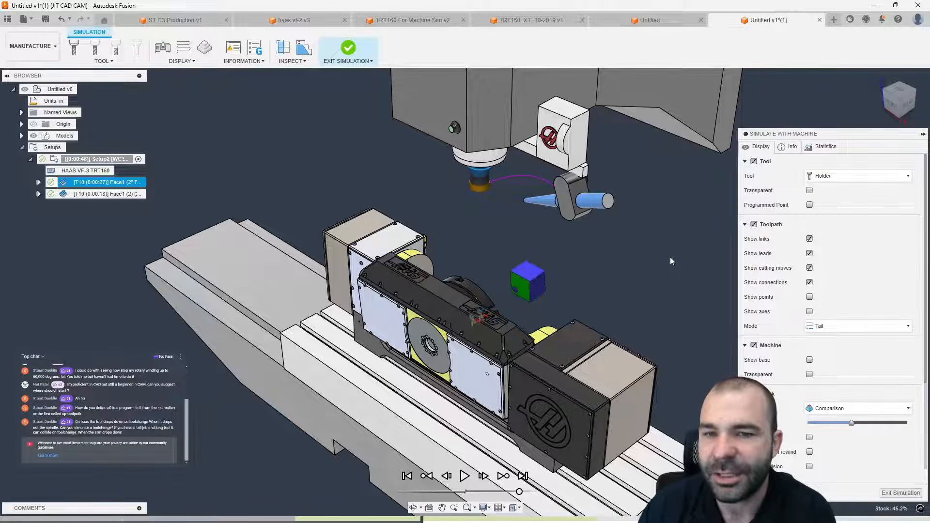
middle_click_drag(474, 217, 429, 273, "shift")
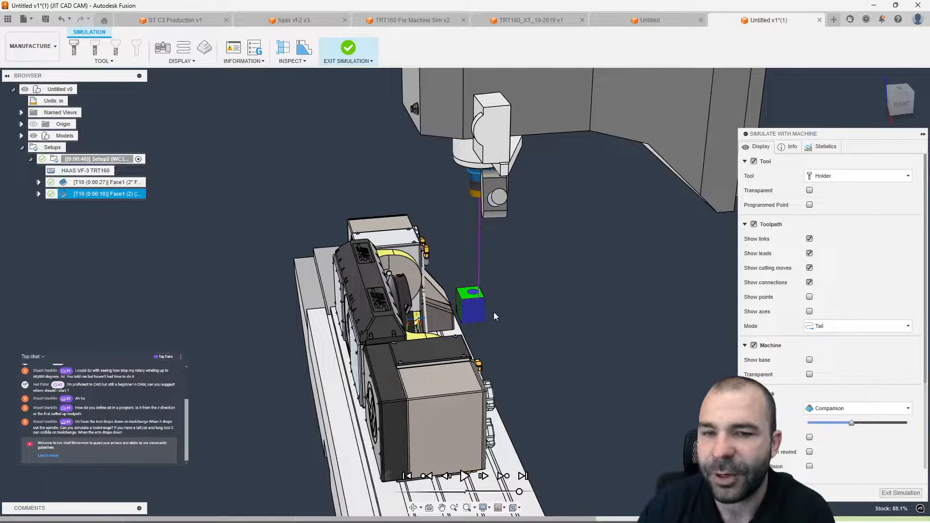
middle_click_drag(515, 314, 562, 310, "shift")
middle_click(502, 301, "shift")
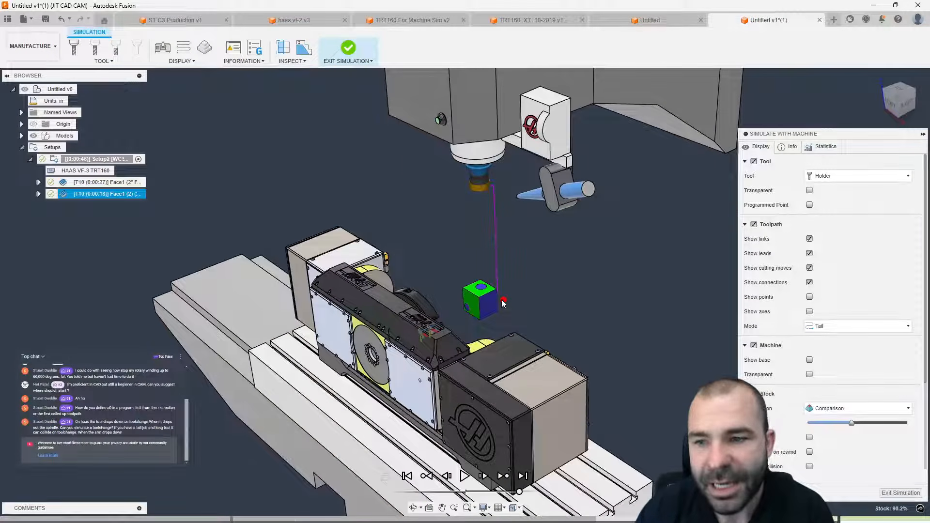
scroll(393, 241, "down", 2)
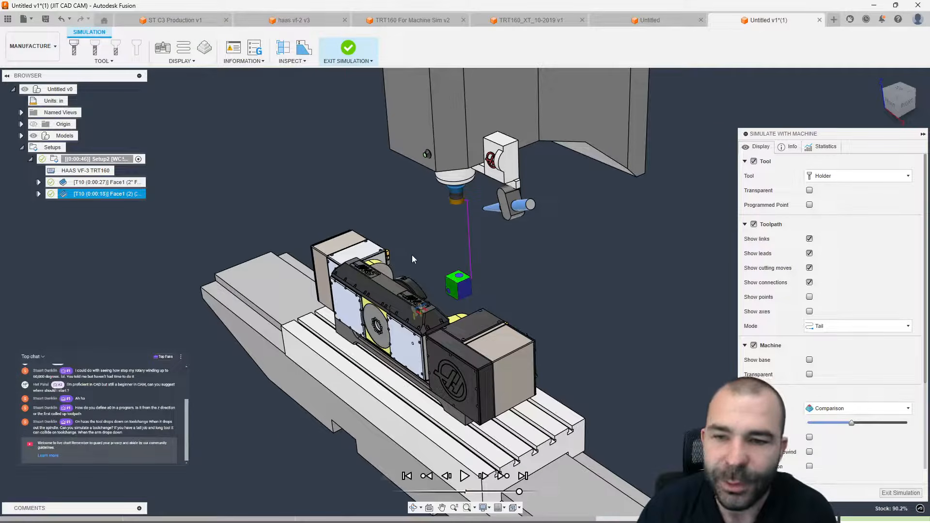
- Show the machine base in the simulation, inspect the complete mill, and exit the simulation
left_click(809, 361)
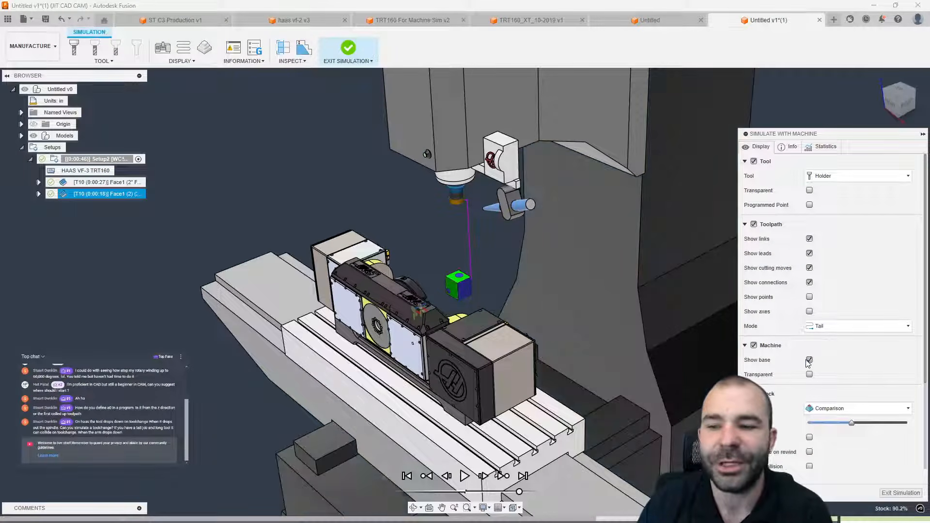
middle_click_drag(612, 243, 590, 253, "shift")
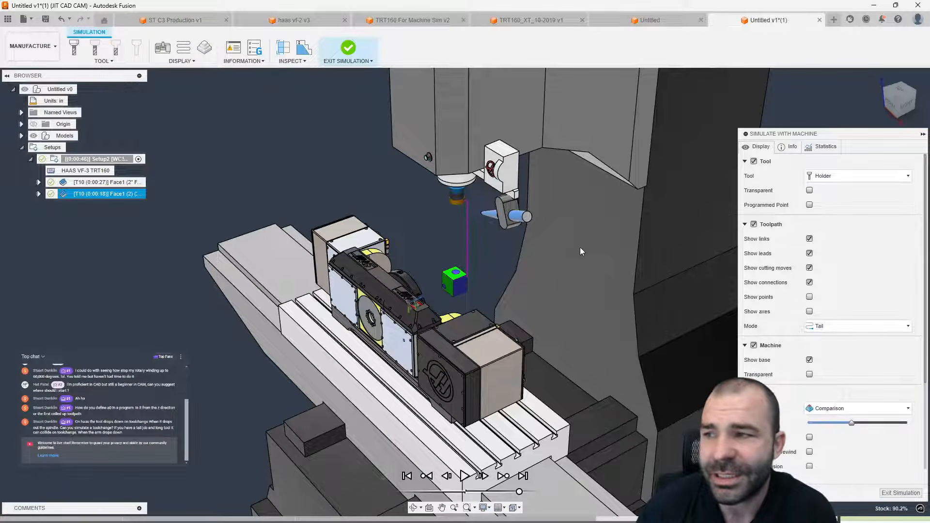
left_click(902, 493)
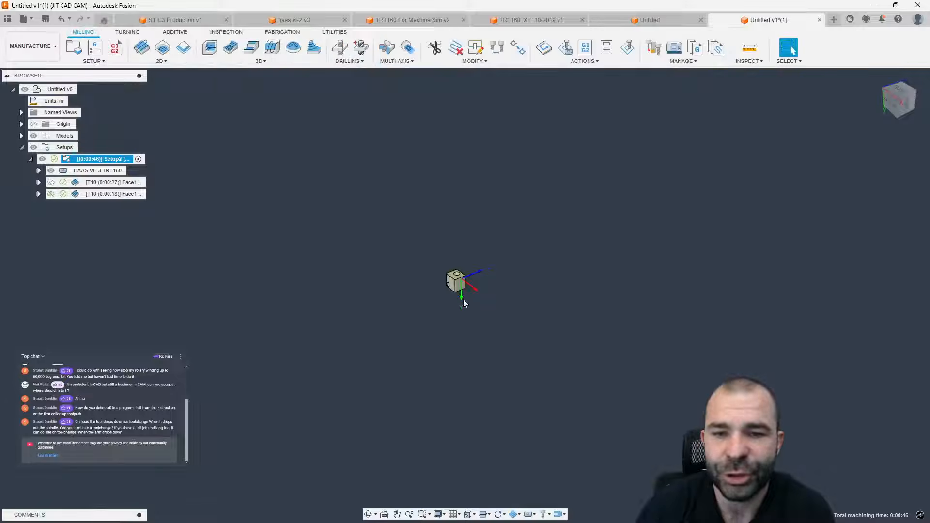
- Start post processing Setup2 and browse the post library to the "fsf dont use" cloud folder
right_click(92, 161)
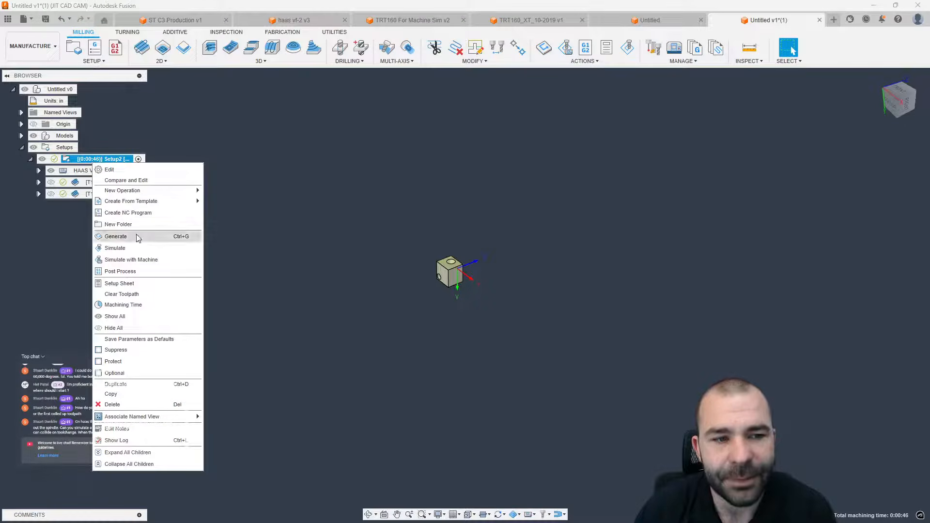
left_click(144, 271)
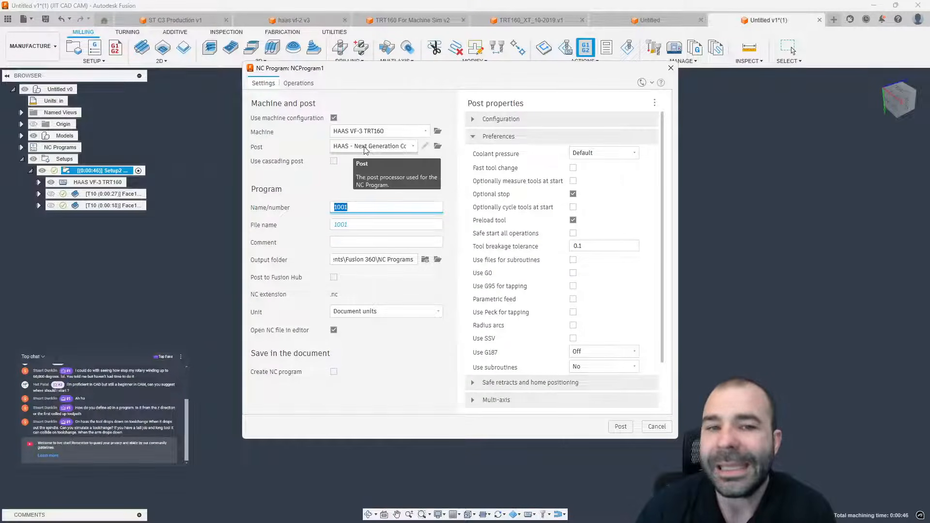
left_click(439, 147)
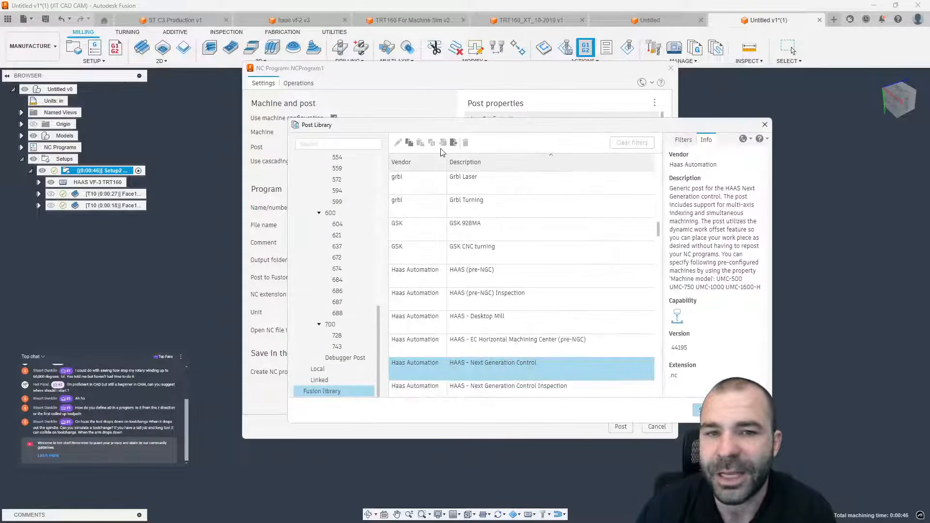
scroll(336, 242, "up", 10)
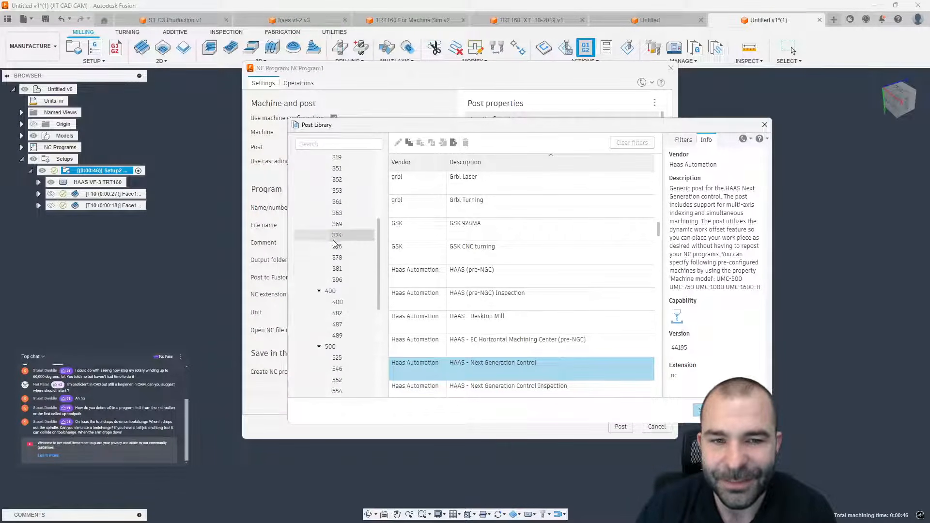
left_click(334, 179)
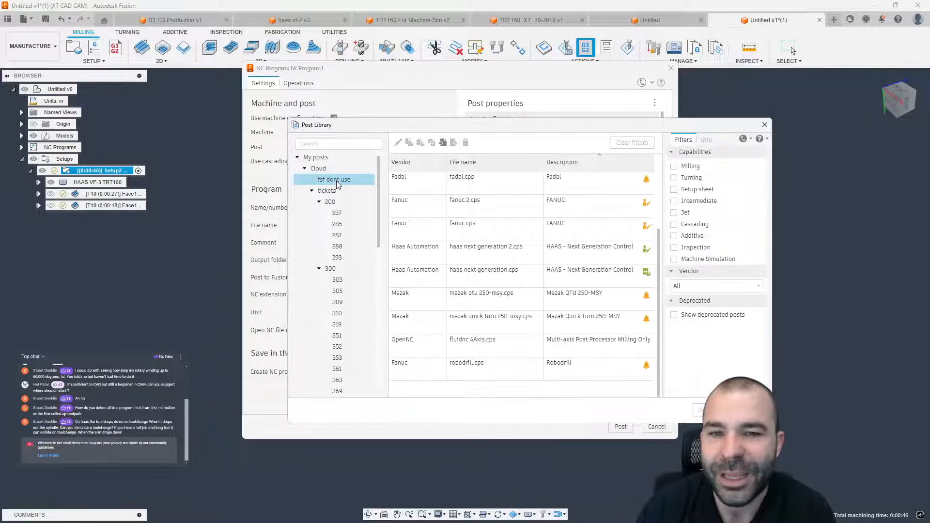
- Open the haas next generation.cps post for editing in Visual Studio Code
left_click(648, 250)
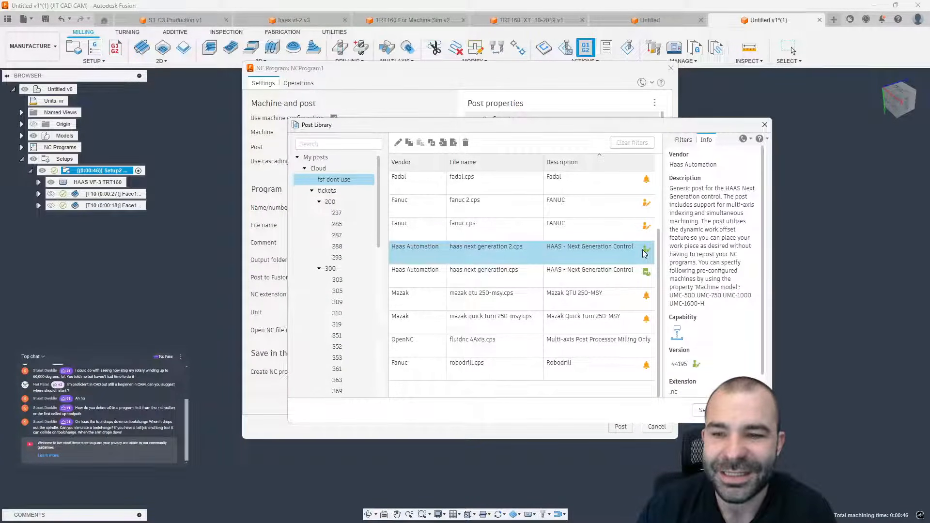
right_click(648, 252)
left_click(637, 280)
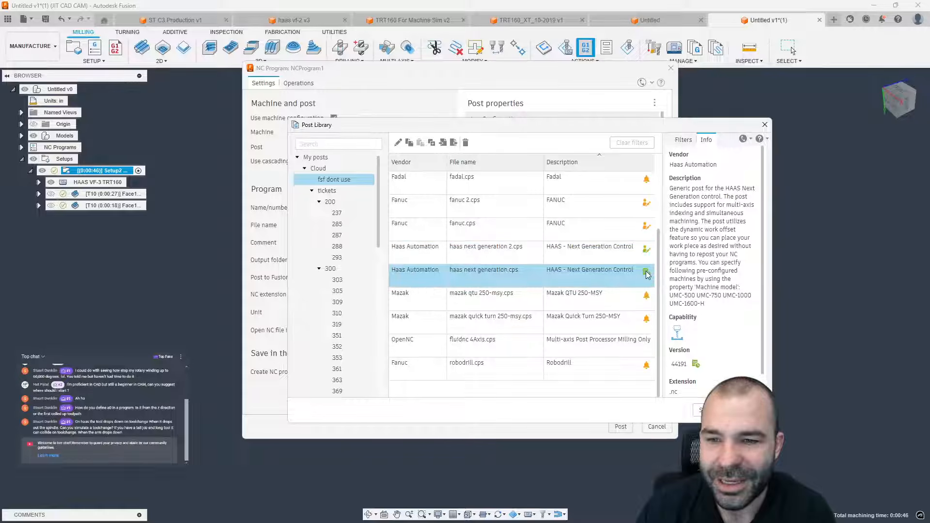
right_click(515, 278)
left_click(544, 284)
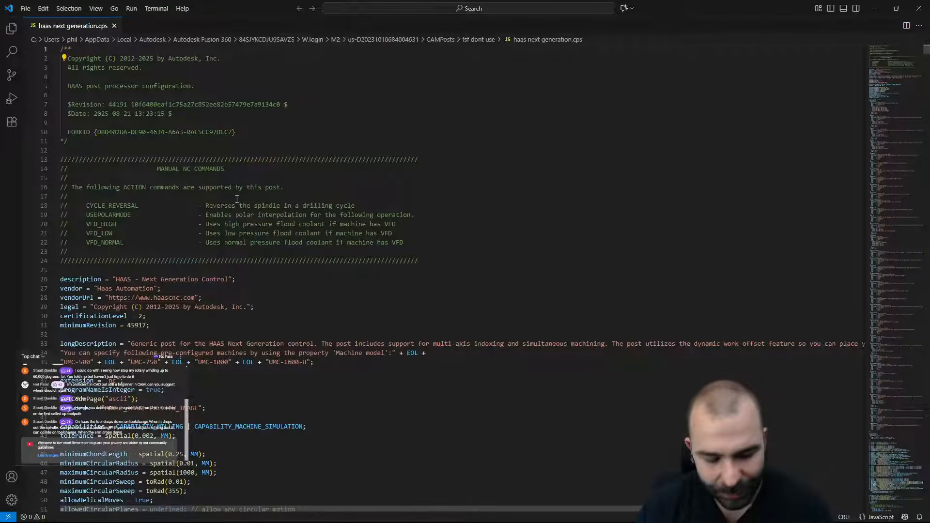
type("D")
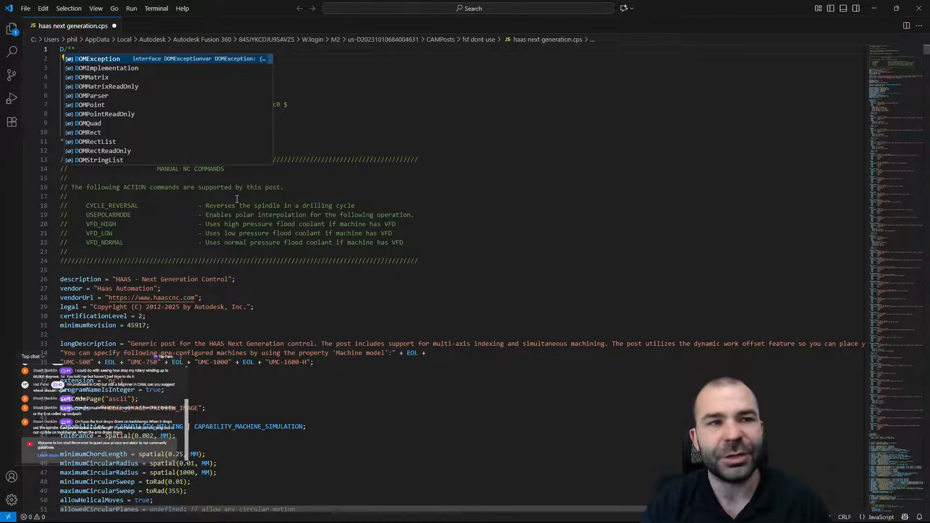
key("BackSpace")
type("F")
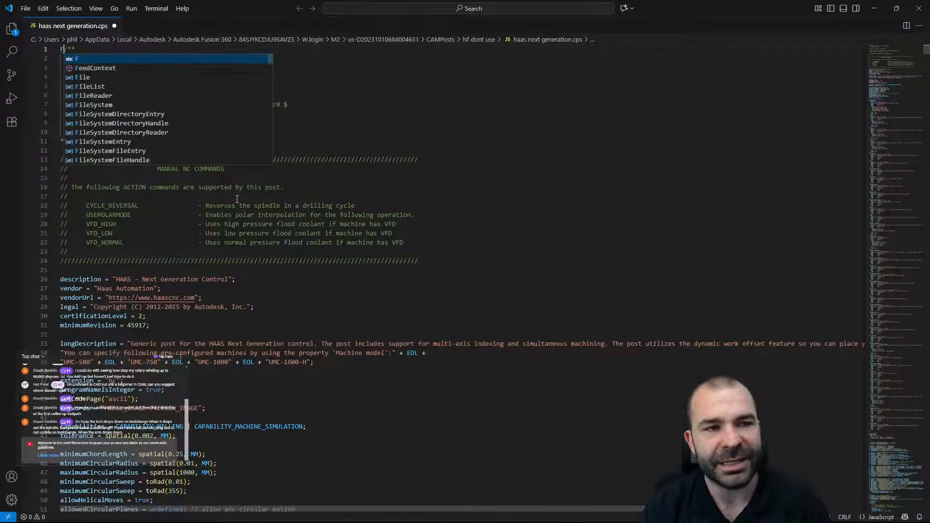
key("BackSpace")
- Find the homeXY retract setting, set both onIndexing and onToolChange to {axes:[X, Y]}, and save the post
key("ctrl+f")
type("home")
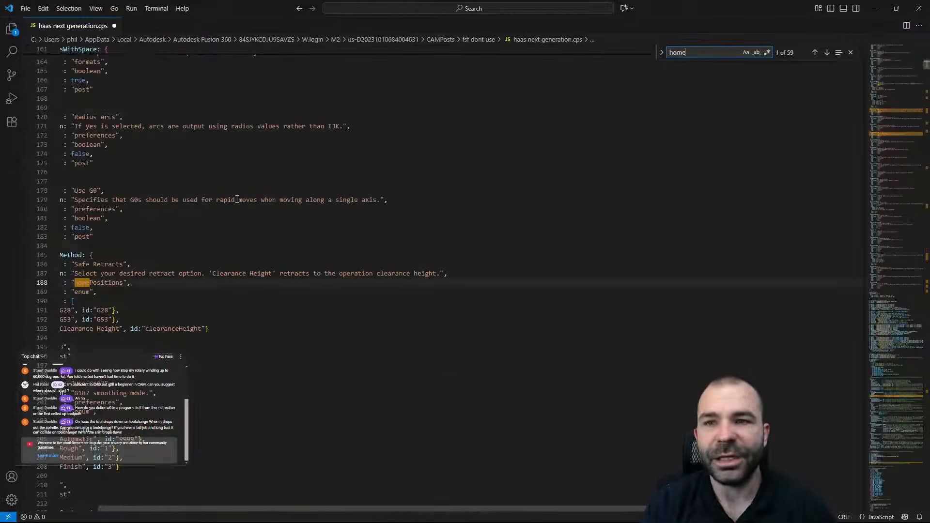
type("xy")
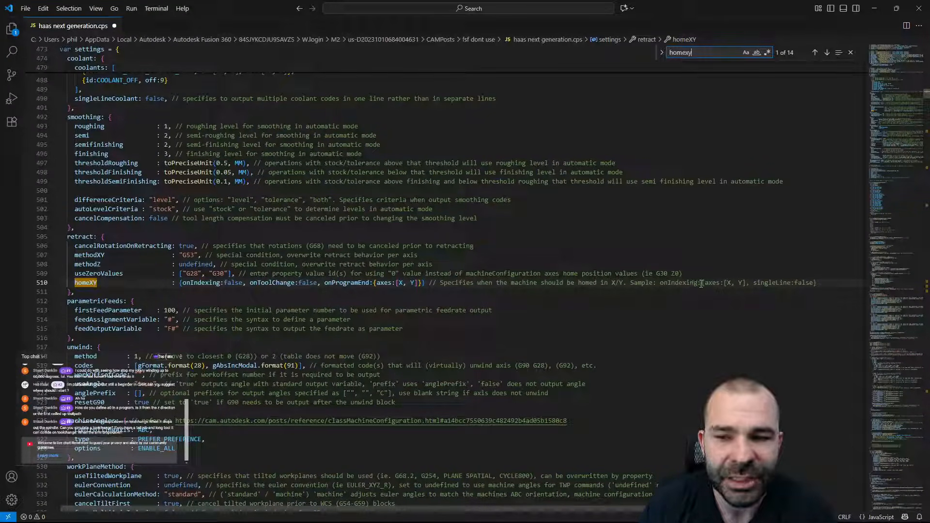
left_click_drag(701, 284, 744, 287)
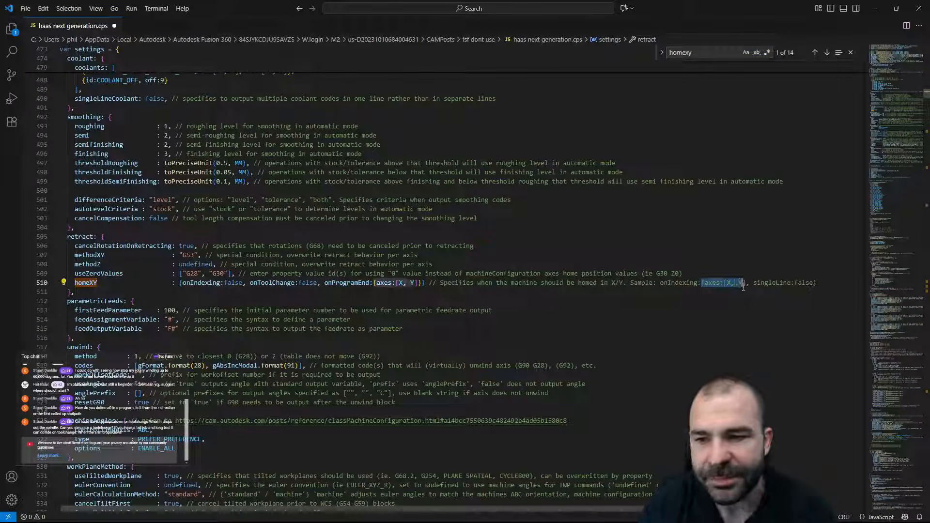
left_click_drag(373, 283, 423, 283)
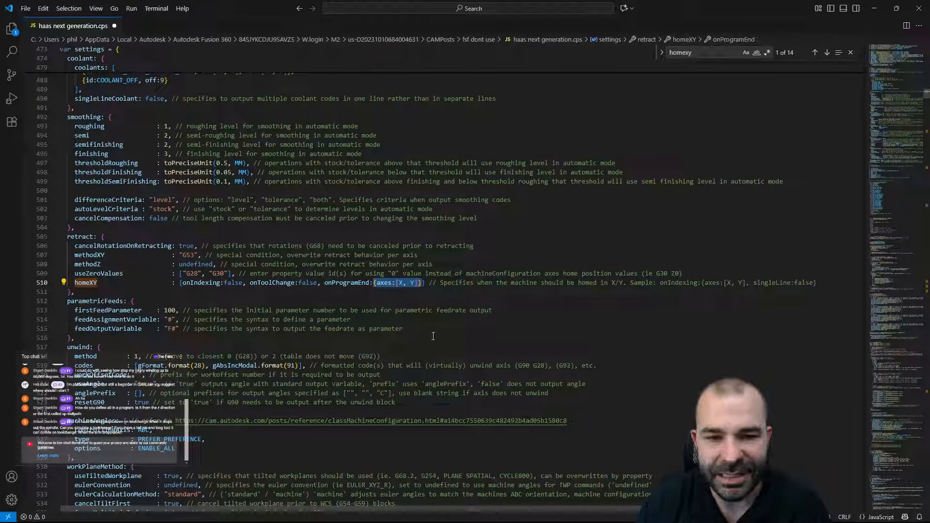
key("ctrl+c")
double_click(308, 283)
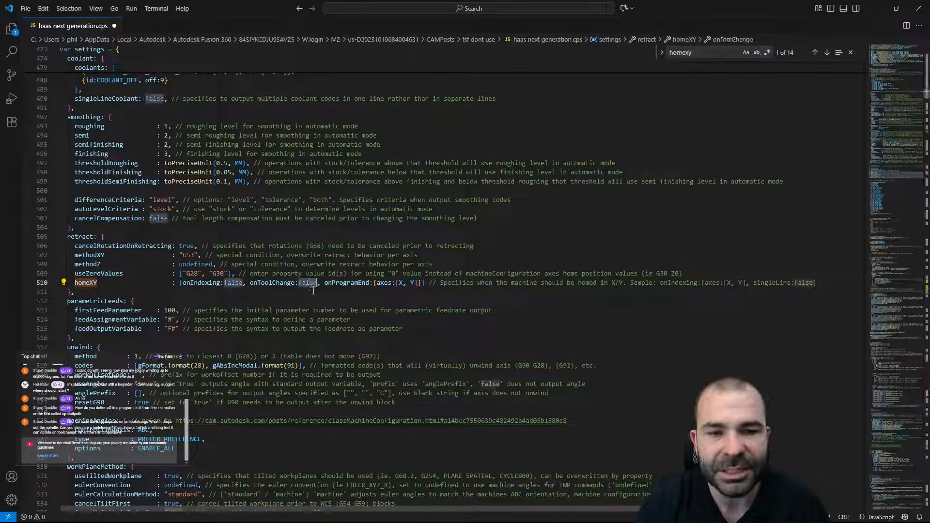
key("ctrl+v")
double_click(241, 283)
key("ctrl+v")
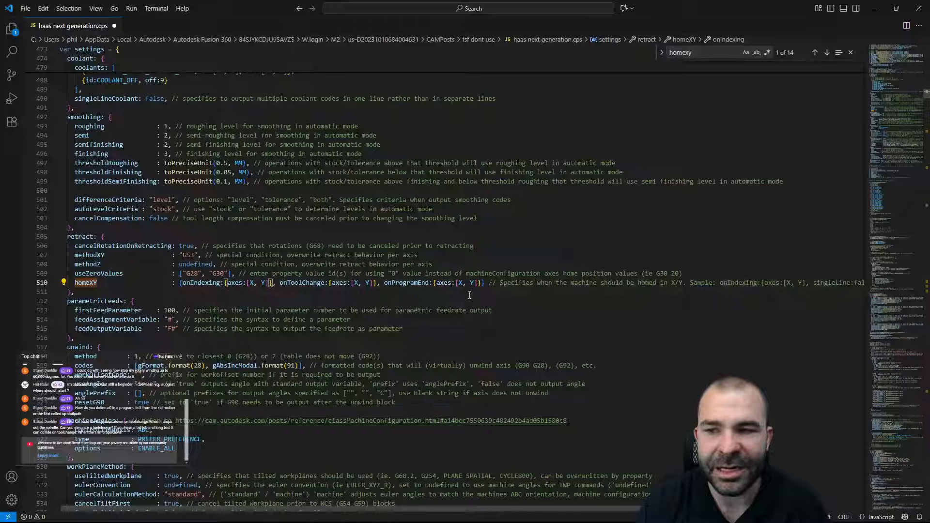
key("ctrl+s")
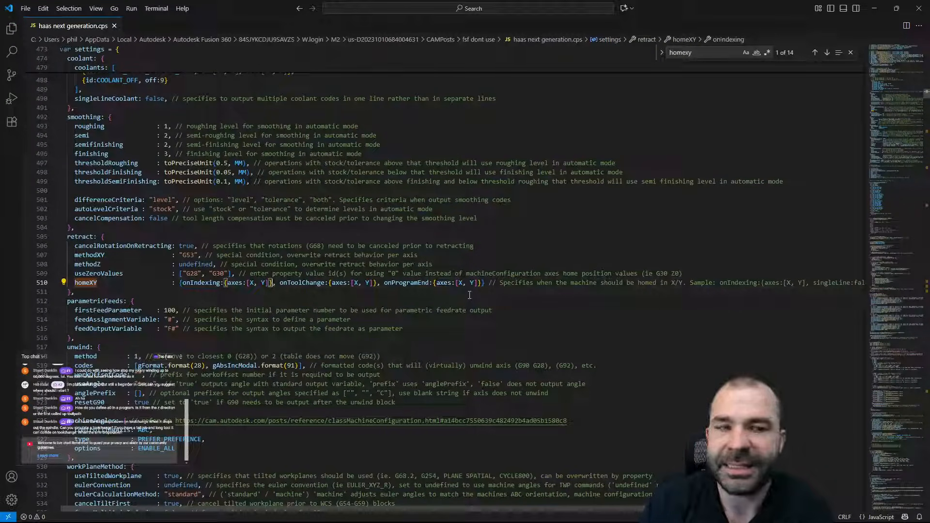
- Save the edited post as a copy named haas next generation homexy.cps in the "fsf dont use" folder
left_click(26, 8)
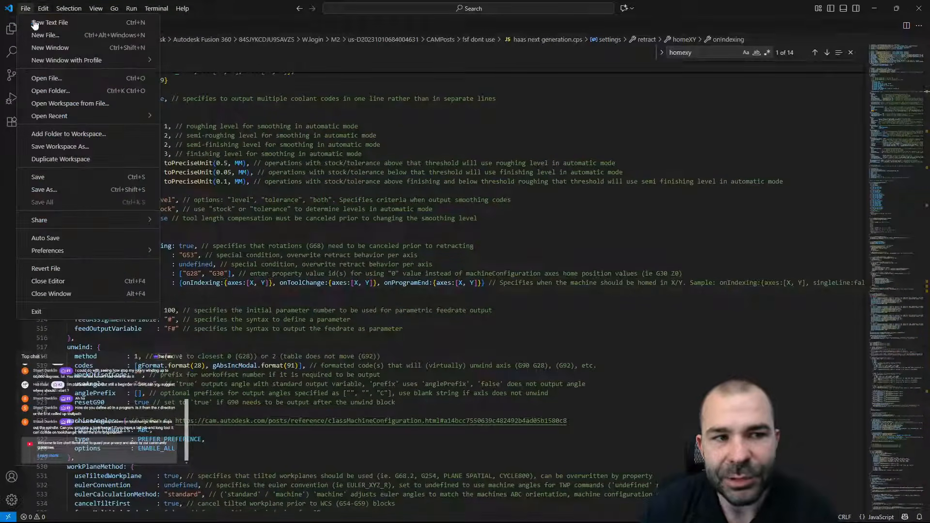
left_click(85, 189)
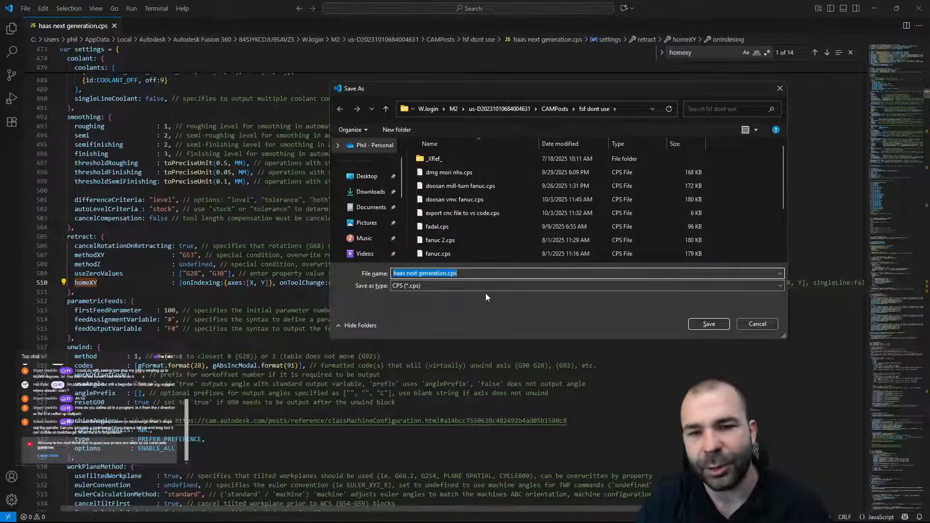
left_click(447, 274)
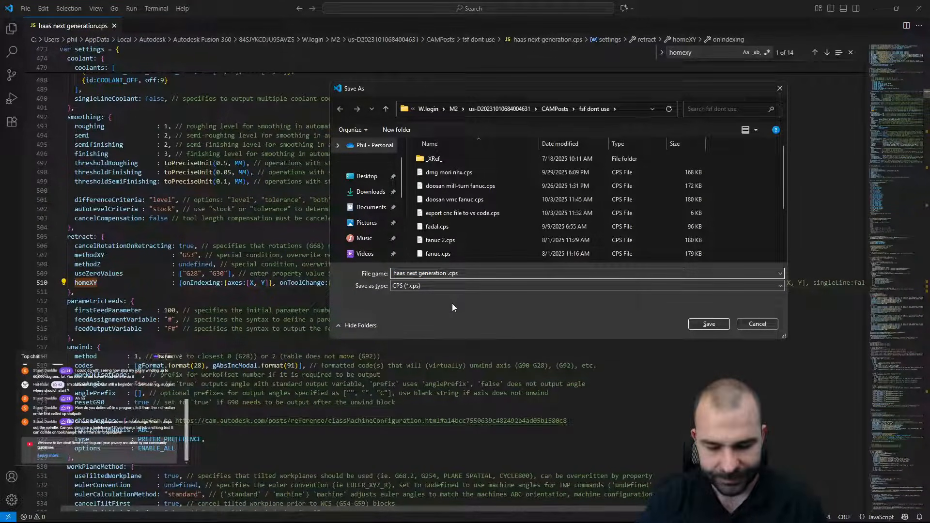
type("home")
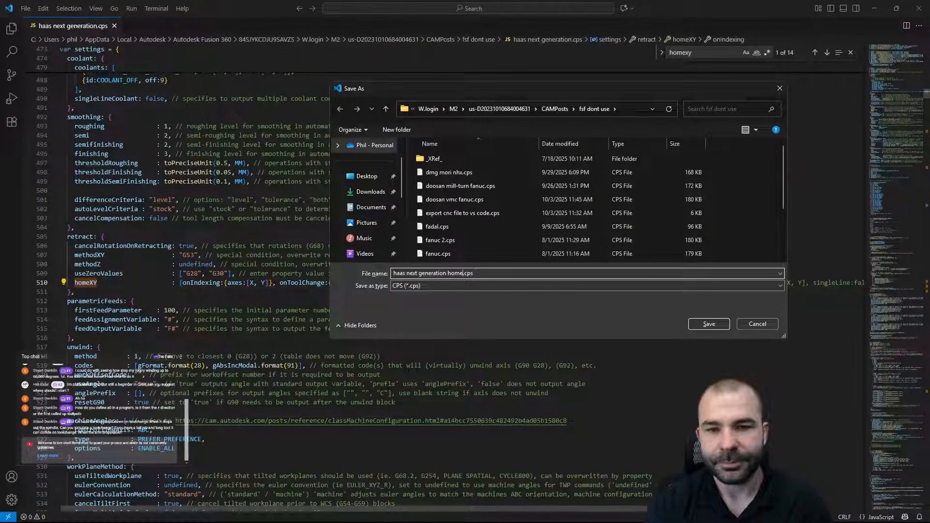
type("xy")
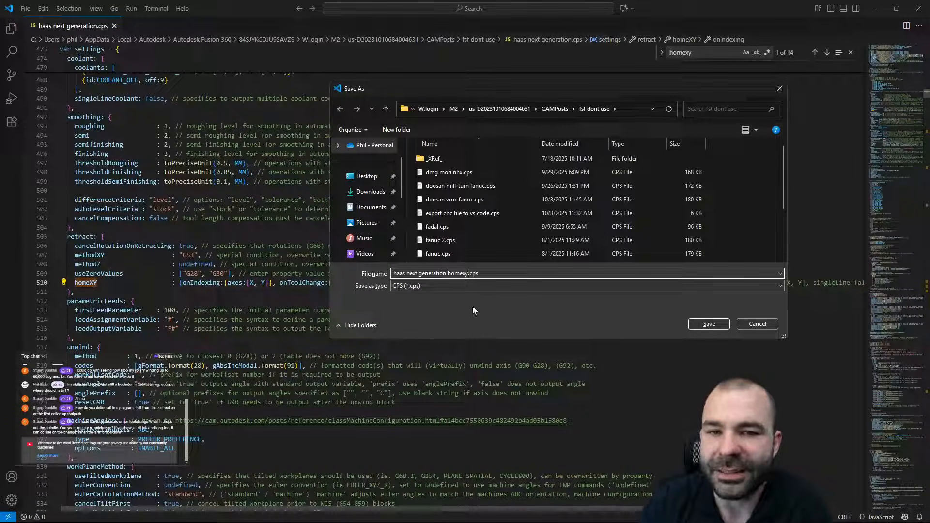
left_click(699, 324)
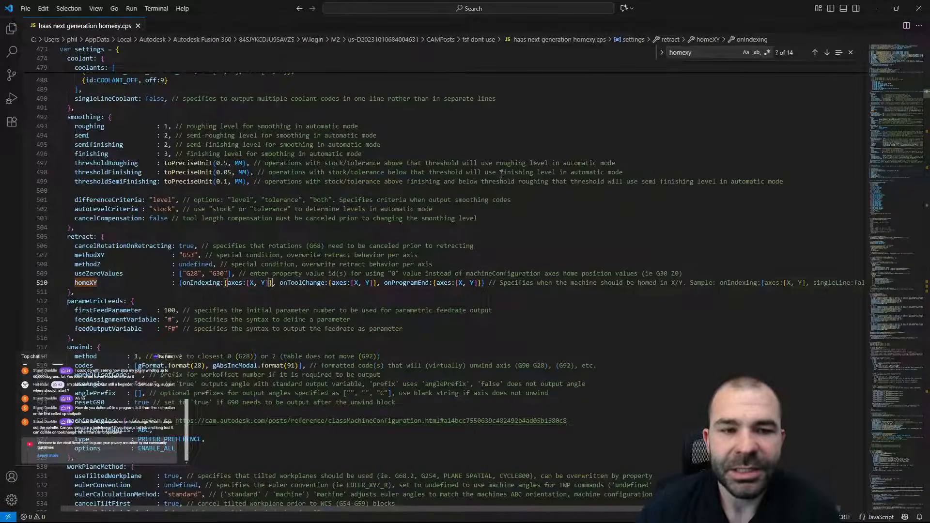
- Switch back to Autodesk Fusion and close the Post Library and the NC Program dialog without posting
left_click(874, 8)
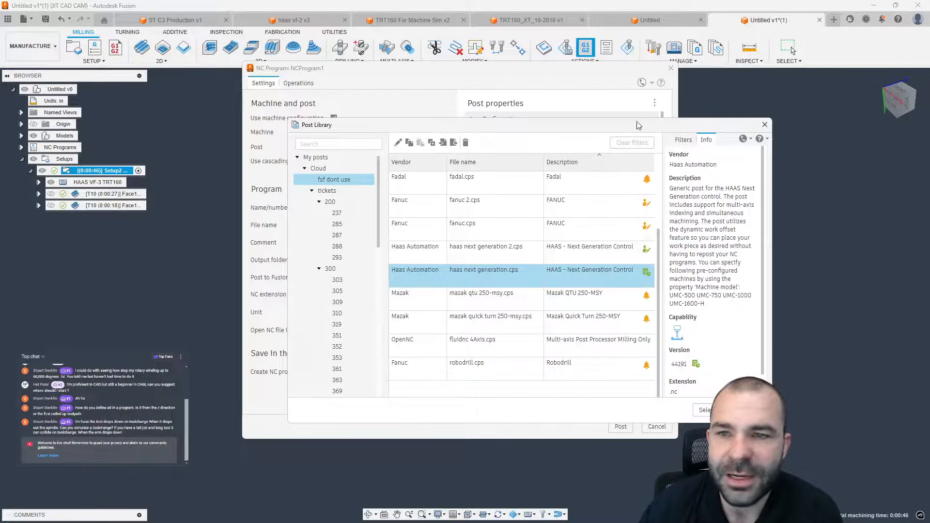
left_click(765, 124)
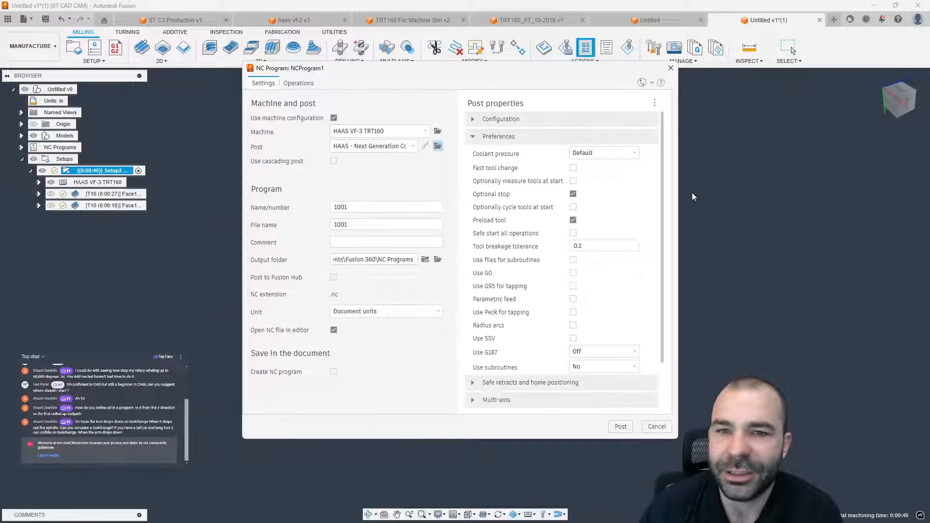
left_click(671, 68)
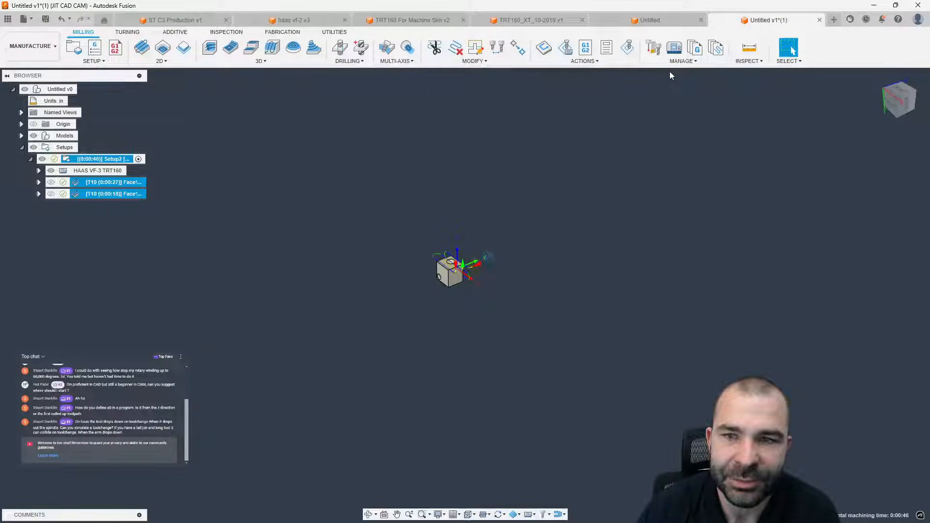
left_click(65, 162)
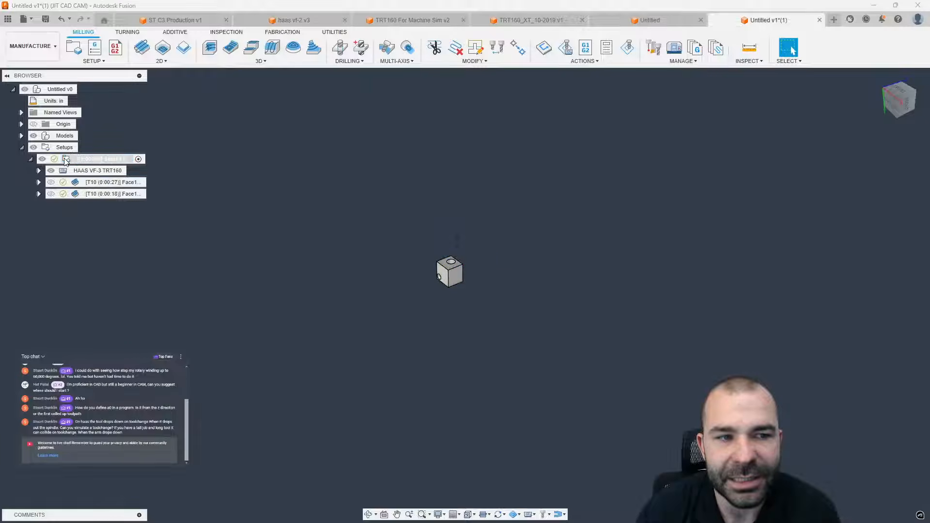
double_click(65, 162)
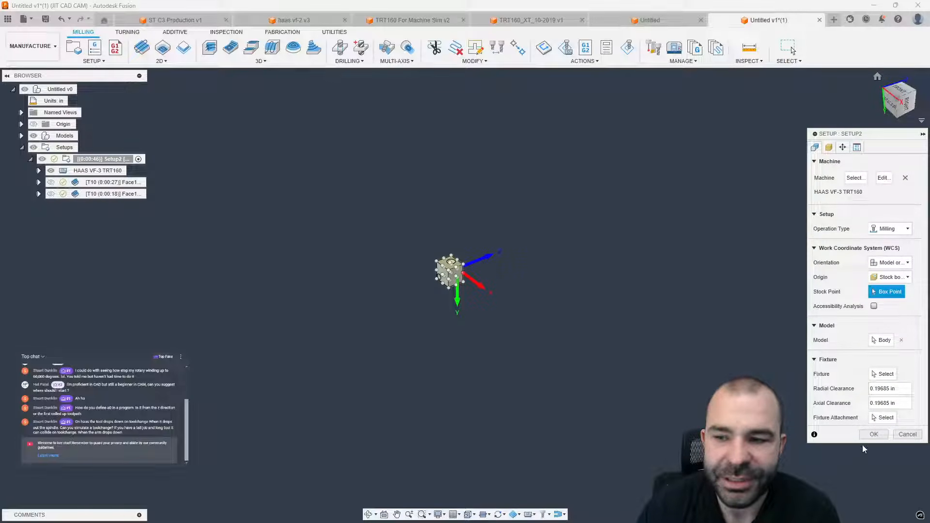
left_click(902, 435)
- Edit the setup's HAAS VF-3 TRT160 machine to use haas next generation homexy.cps from the "fsf dont use" cloud folder as its post
right_click(70, 176)
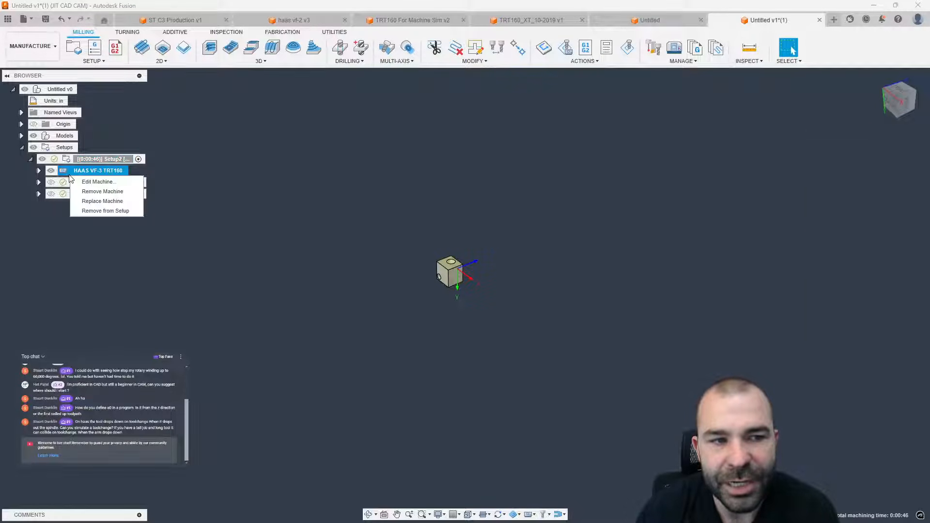
left_click(92, 183)
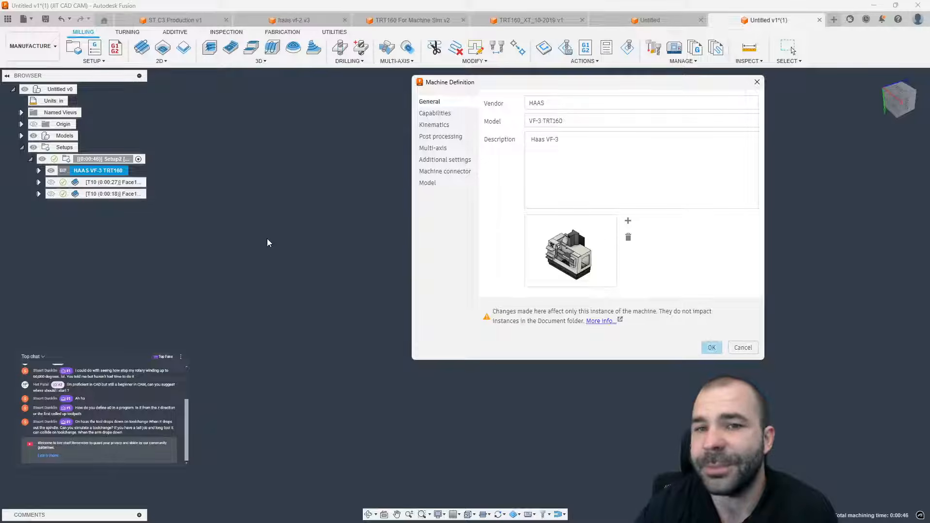
left_click(441, 137)
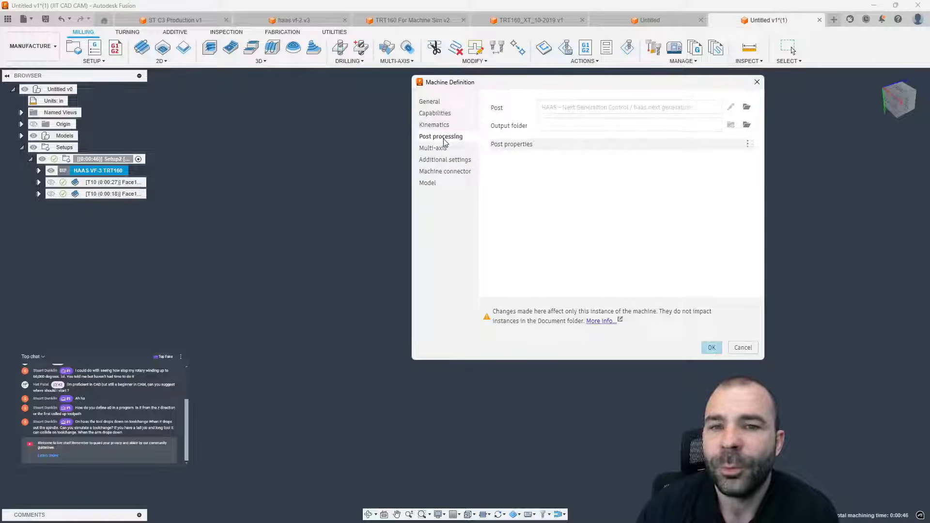
left_click(746, 108)
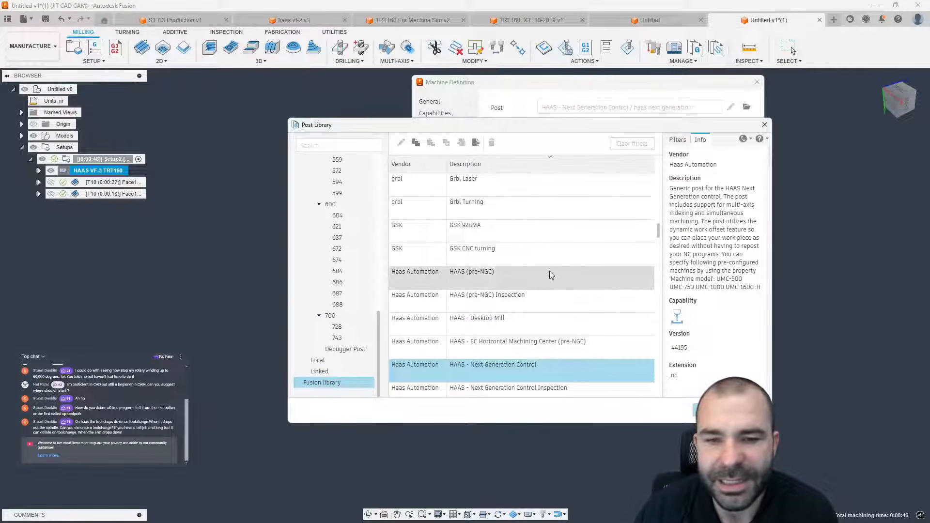
scroll(528, 277, "down", 1)
scroll(334, 223, "up", 12)
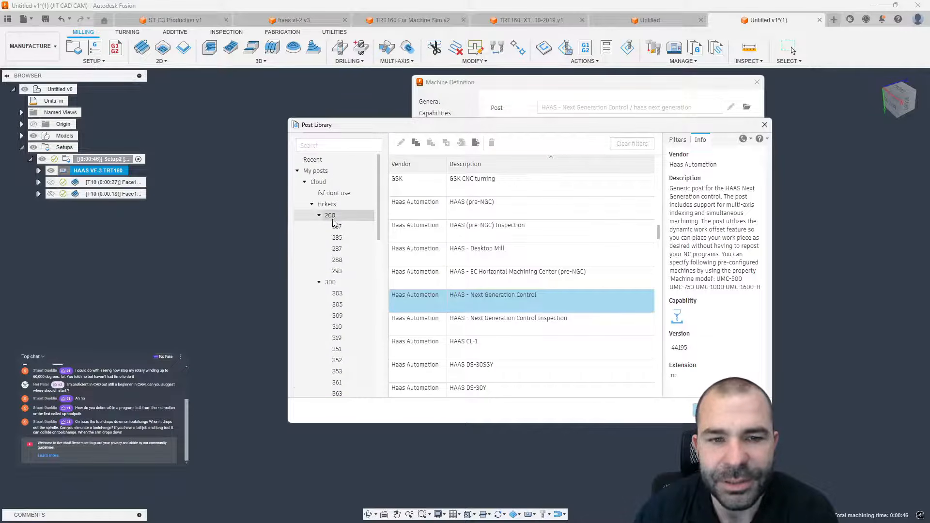
left_click(334, 193)
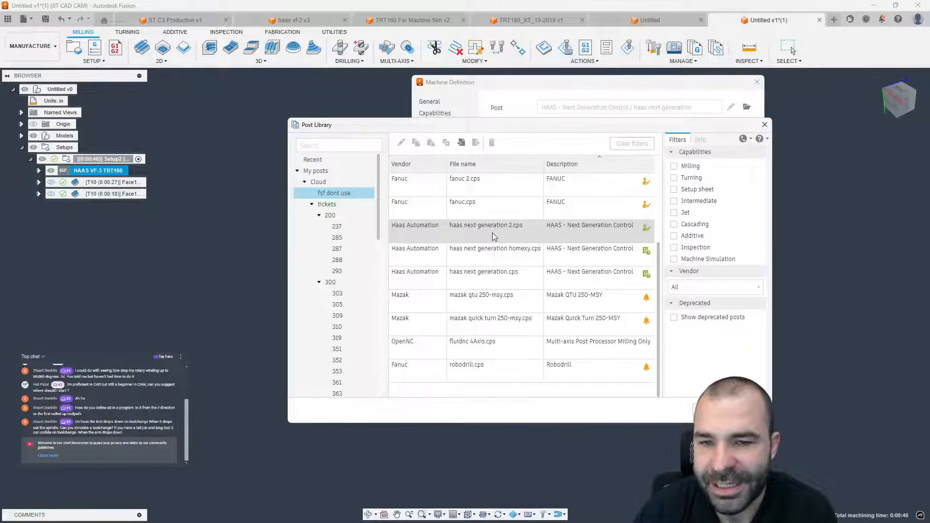
left_click(515, 257)
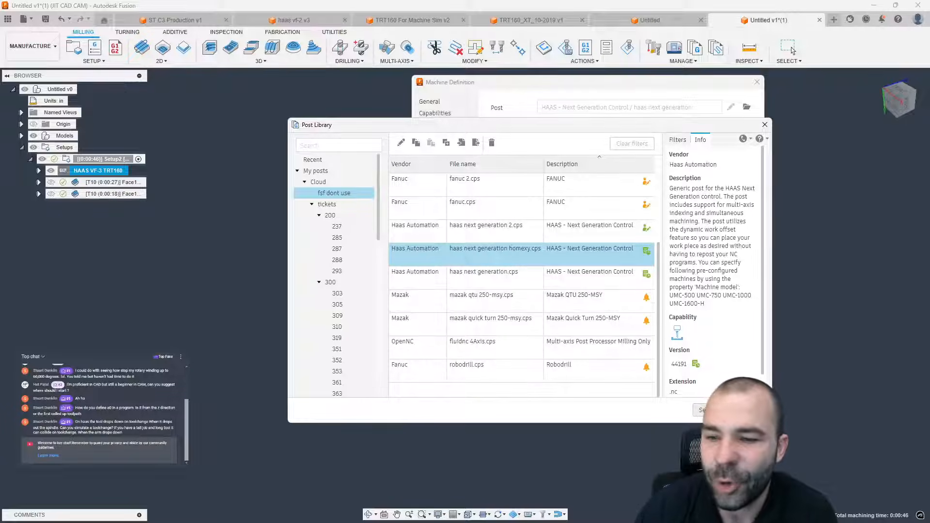
left_click(703, 410)
left_click(708, 347)
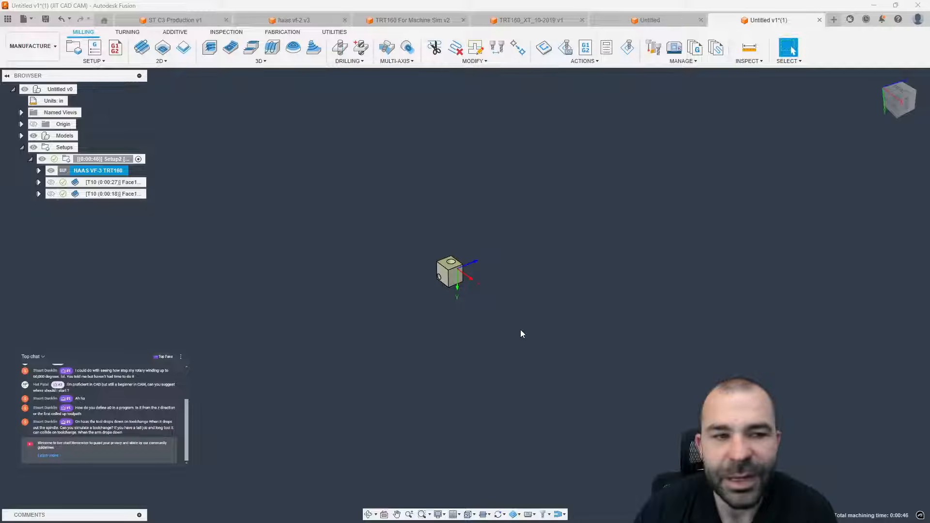
- Simulate Setup2 with the machine using the newly assigned post
right_click(109, 162)
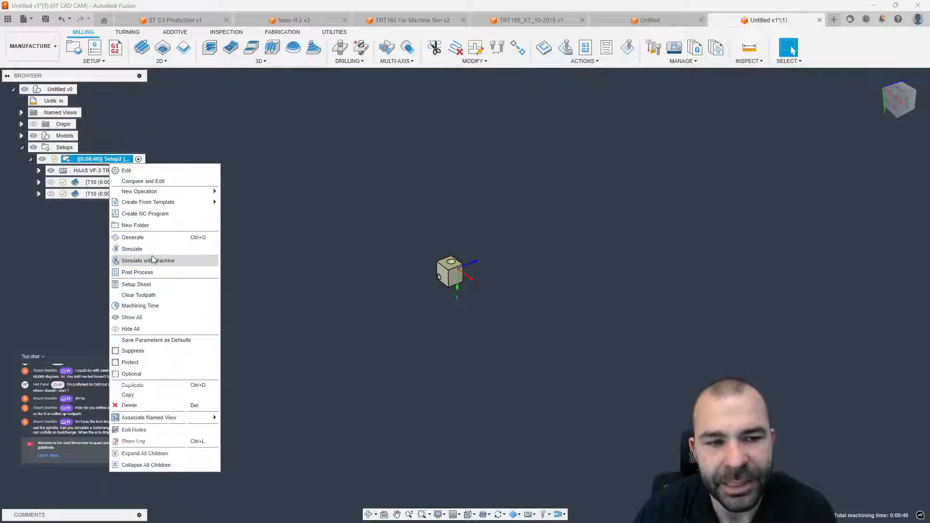
left_click(153, 260)
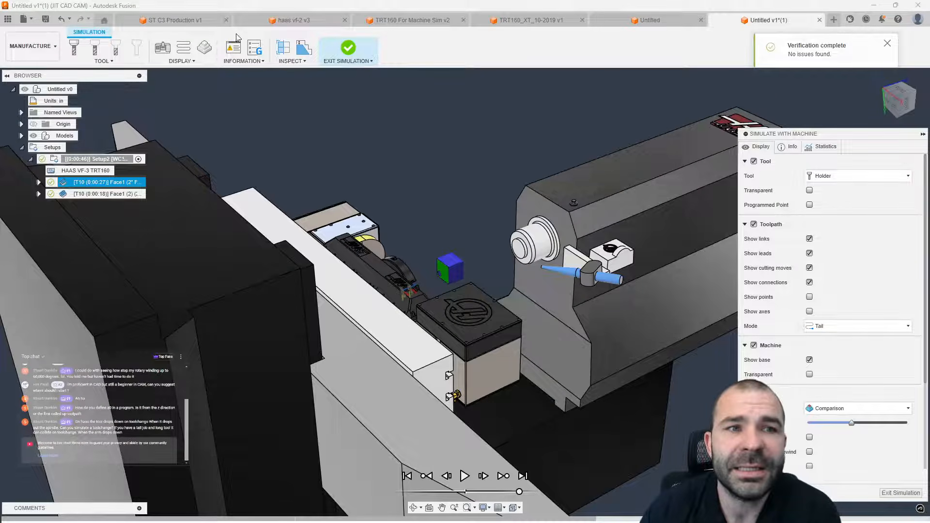
- Check the TRT160 For Machine Sim v2 document and examine the original trunnion model in TRT160_XT_10-2019 v1
left_click(397, 21)
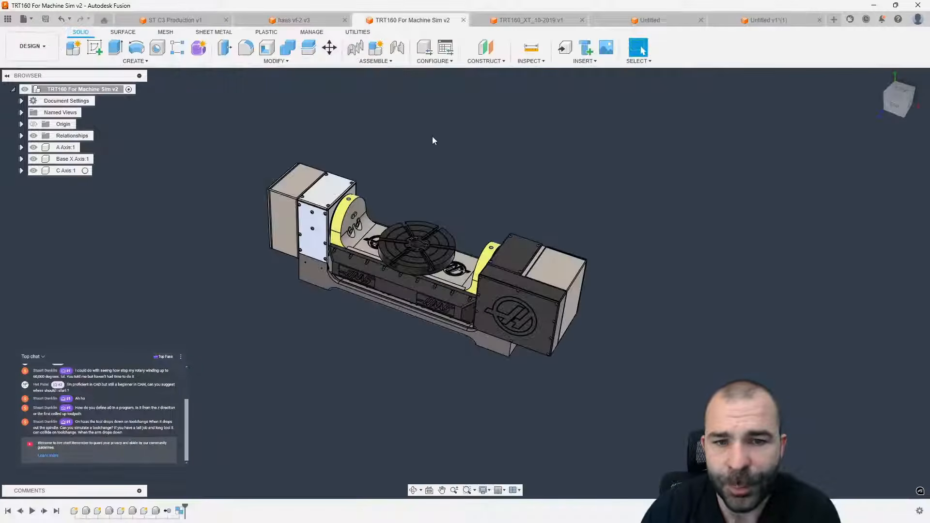
left_click(531, 20)
left_click(112, 171)
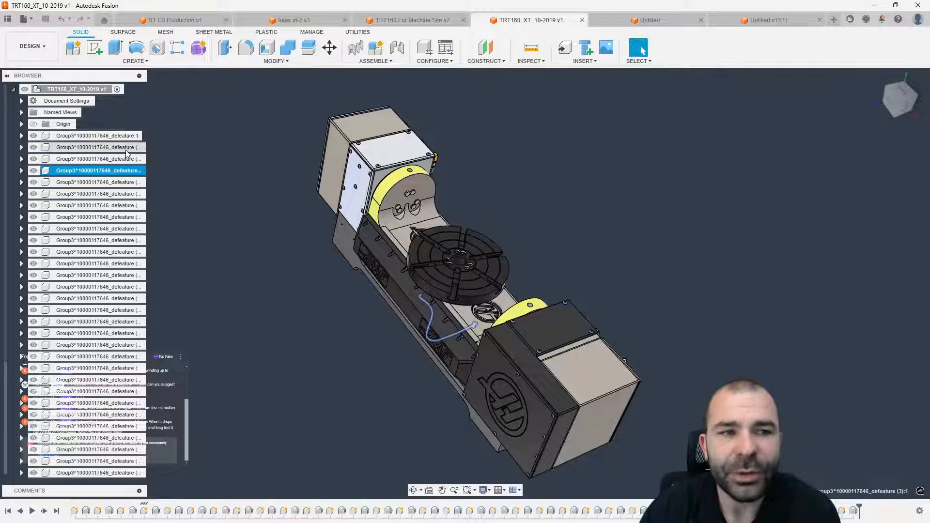
middle_click_drag(290, 305, 322, 225, "shift")
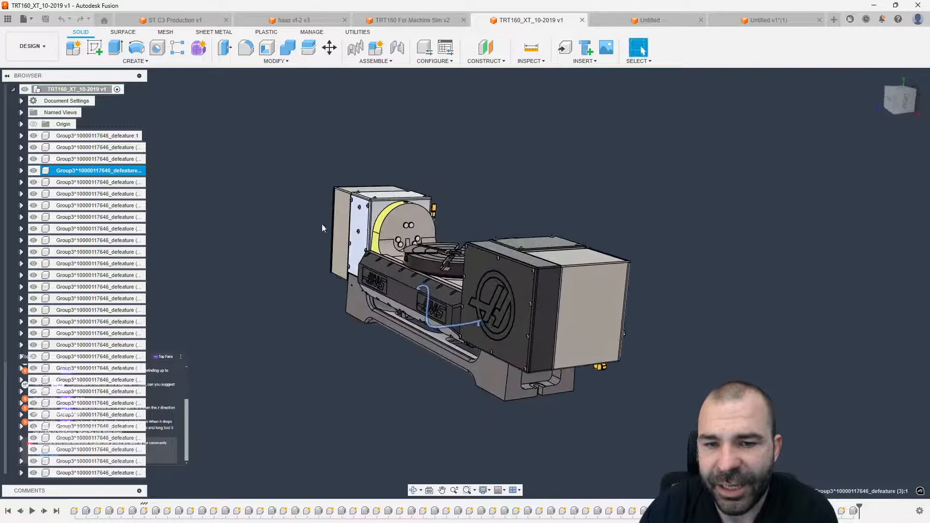
scroll(426, 223, "up", 3)
middle_click_drag(460, 402, 297, 203, "shift")
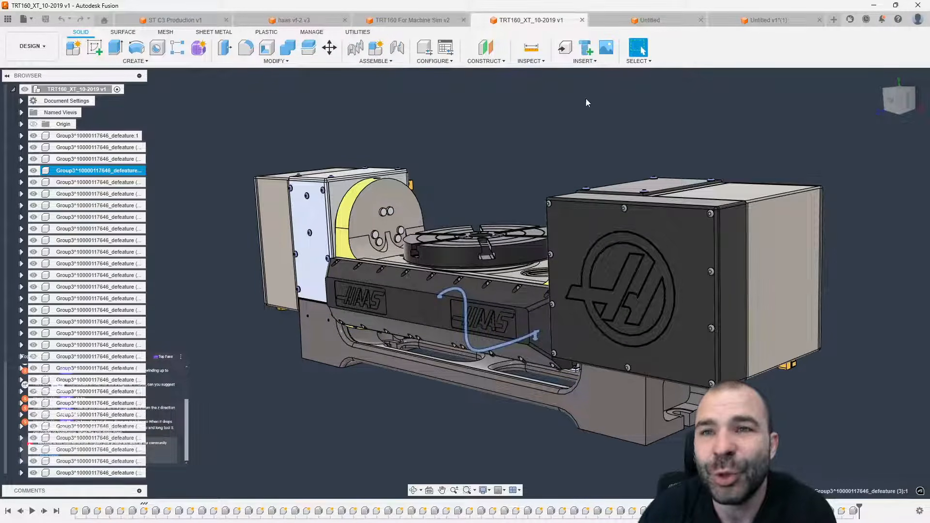
- Return to the Untitled v1 manufacturing document, run the machine simulation of Setup2 and exit it
left_click(721, 21)
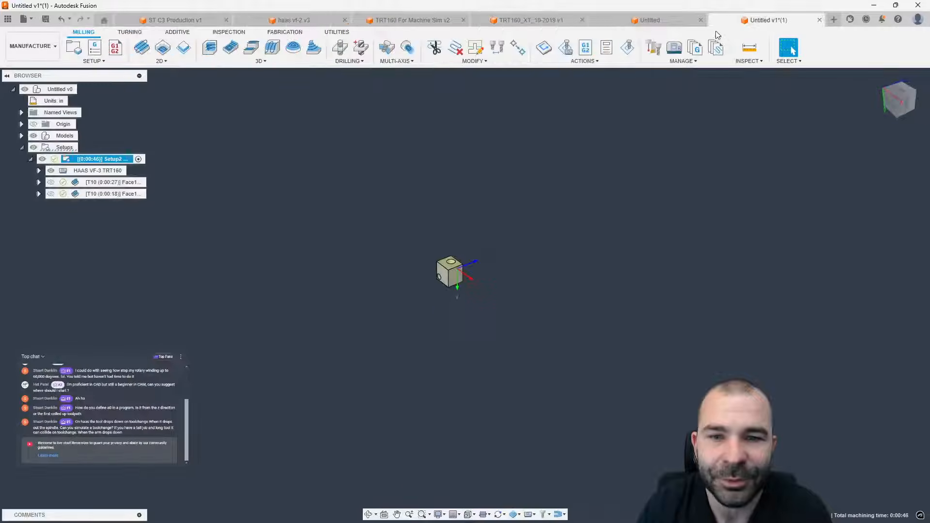
right_click(89, 159)
left_click(151, 254)
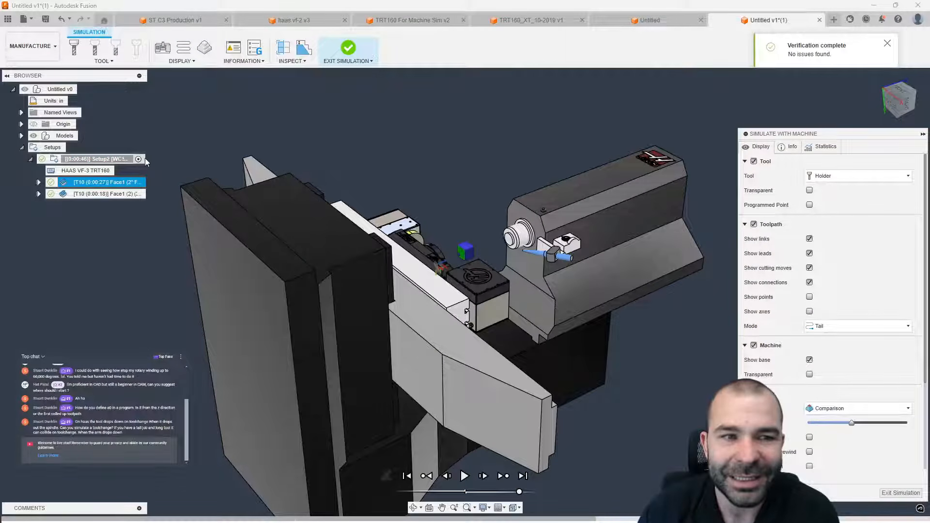
key("Escape")
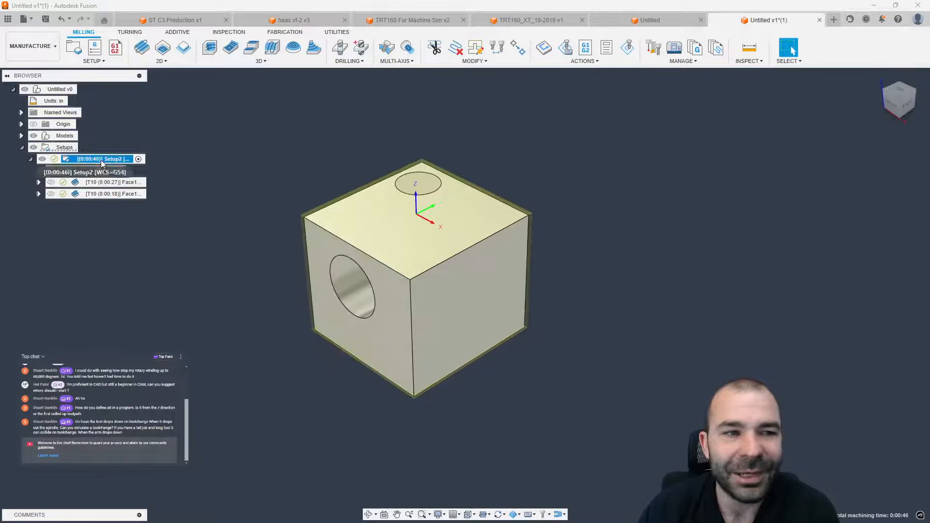
- Simulate Setup2 with the machine from the trunnion side, follow the NC code through the X/Y homing moves before indexing, and exit
right_click(102, 163)
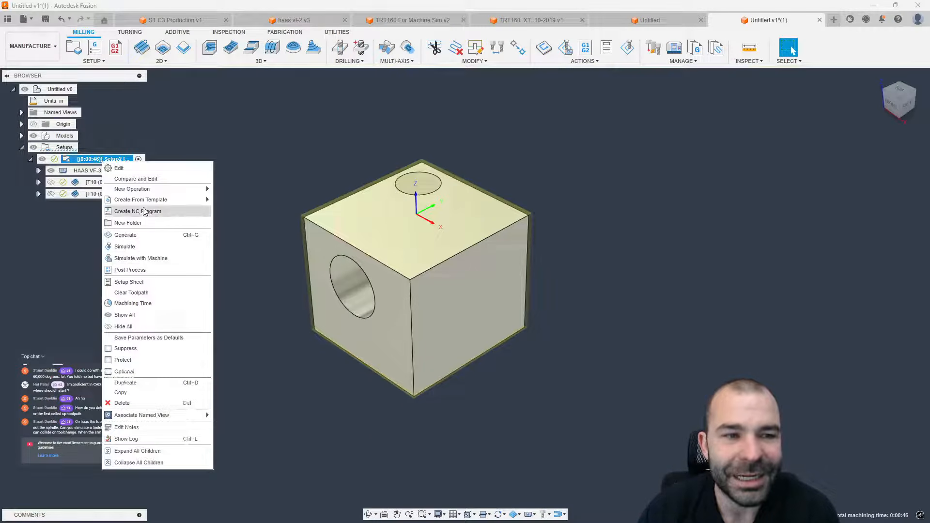
left_click(161, 260)
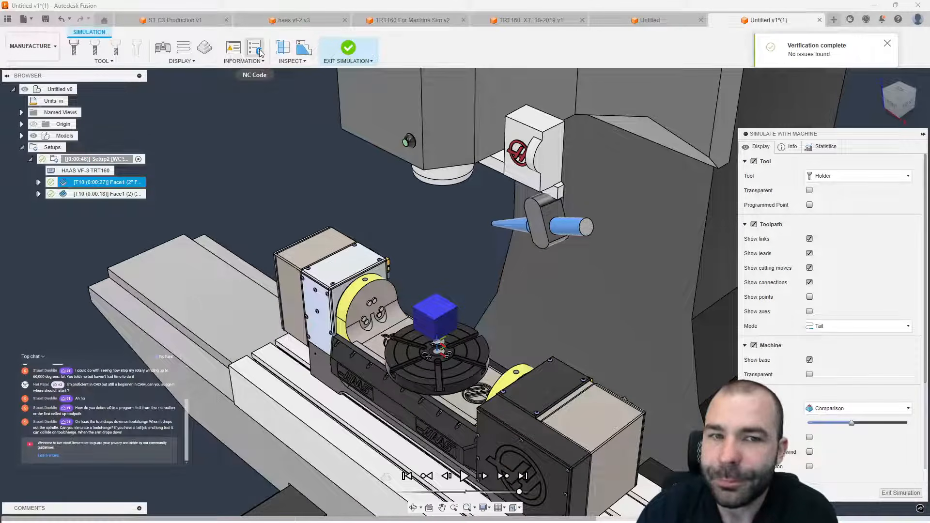
left_click(254, 50)
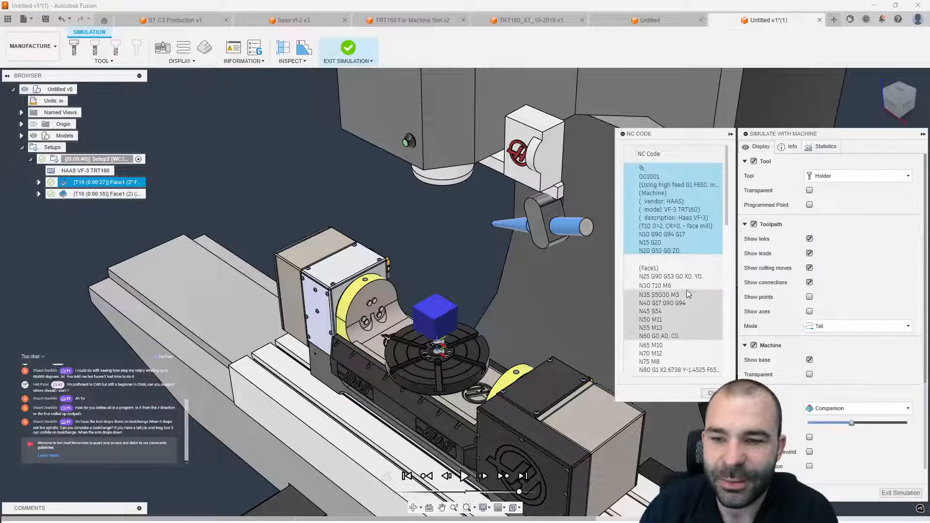
left_click_drag(233, 188, 528, 246)
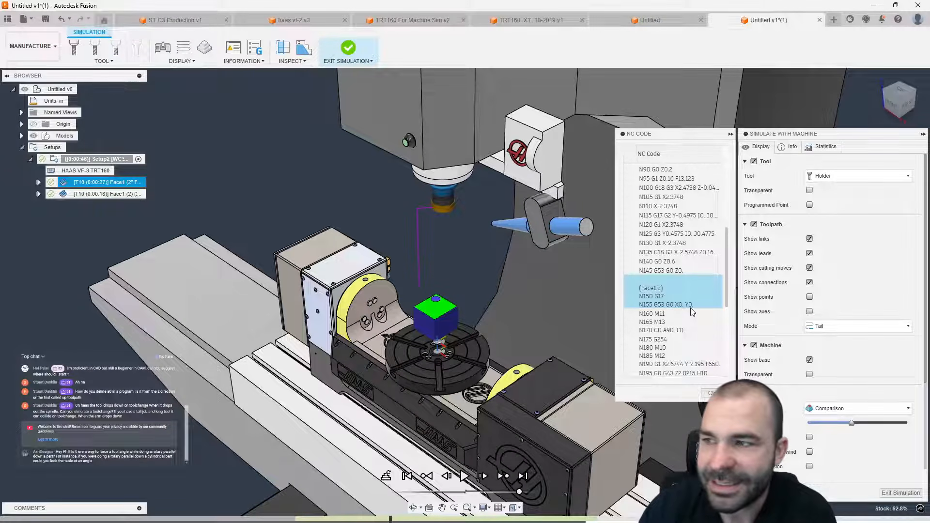
left_click(900, 492)
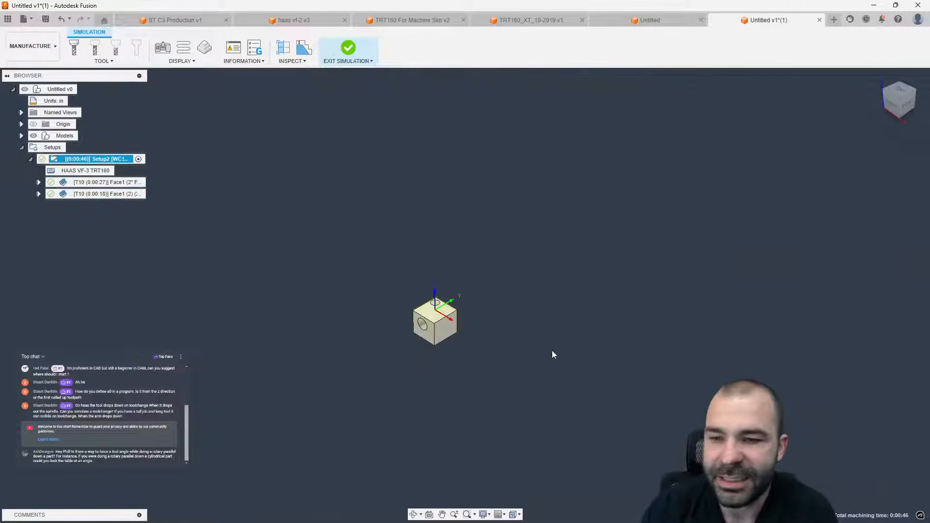
- Edit Setup2's HAAS VF-3 TRT160 machine definition and set the Y axis home position to -10 in its kinematics
right_click(74, 160)
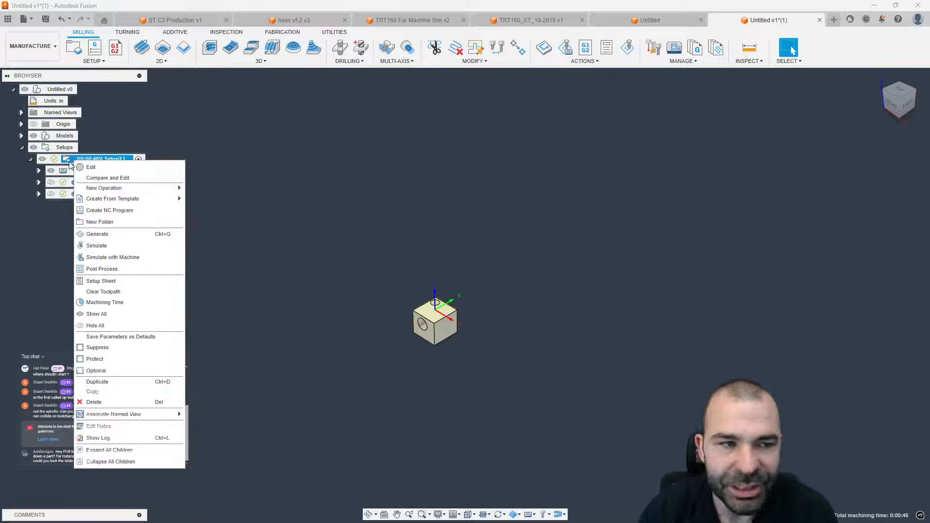
right_click(70, 167)
left_click(86, 174)
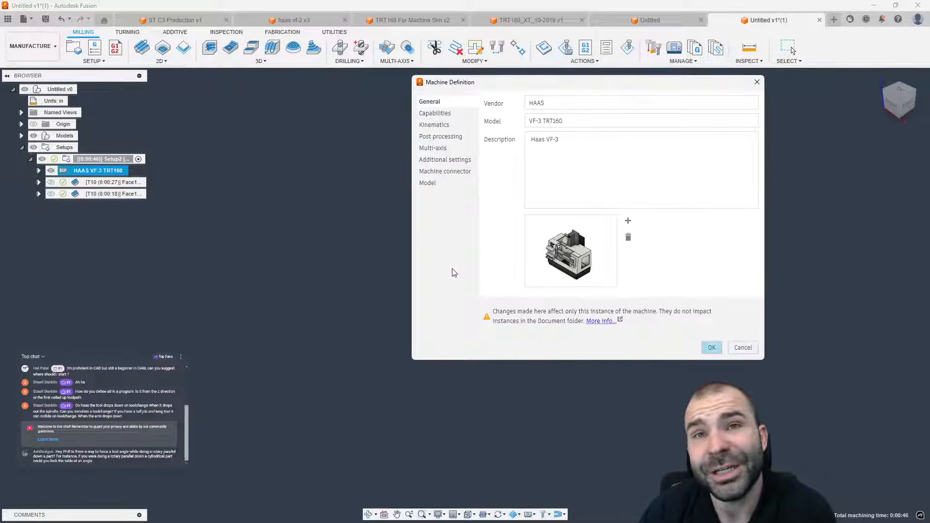
left_click(435, 125)
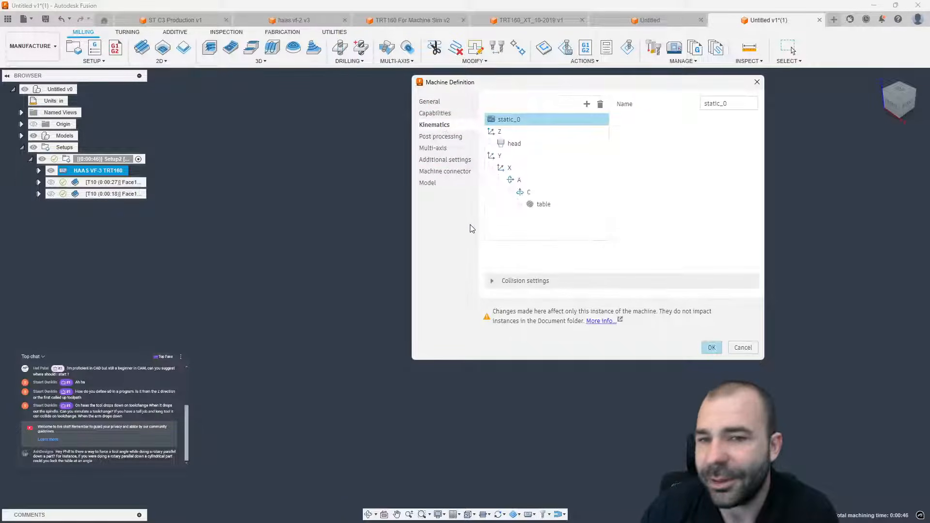
left_click(501, 159)
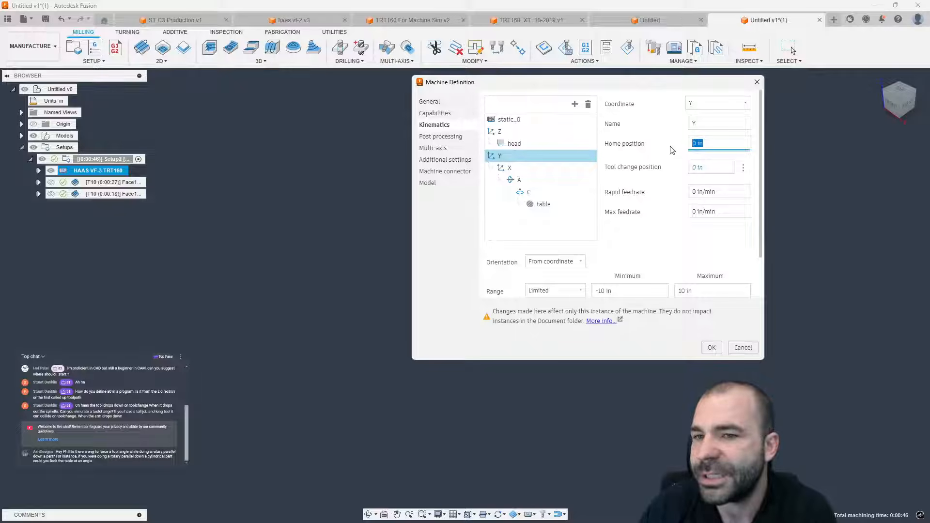
left_click(711, 168)
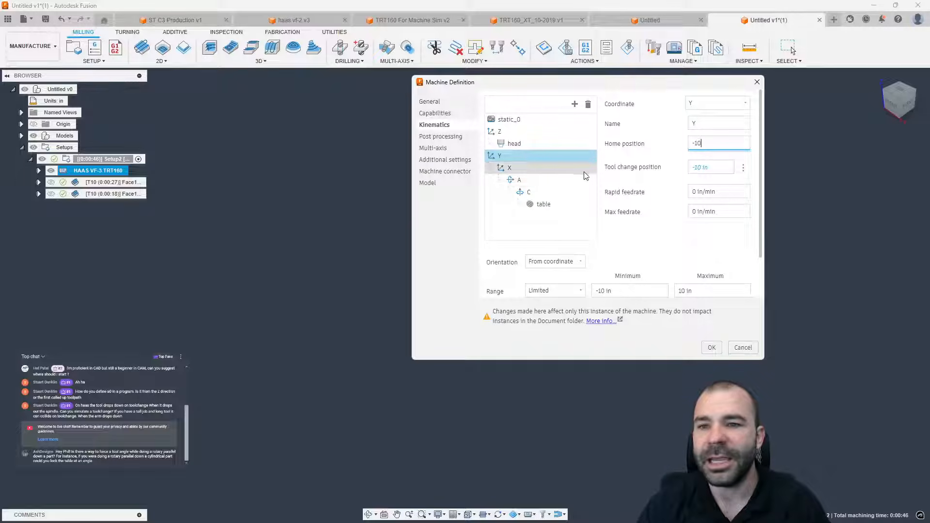
- Set the X axis home position to -10 in and accept the machine definition
left_click(572, 168)
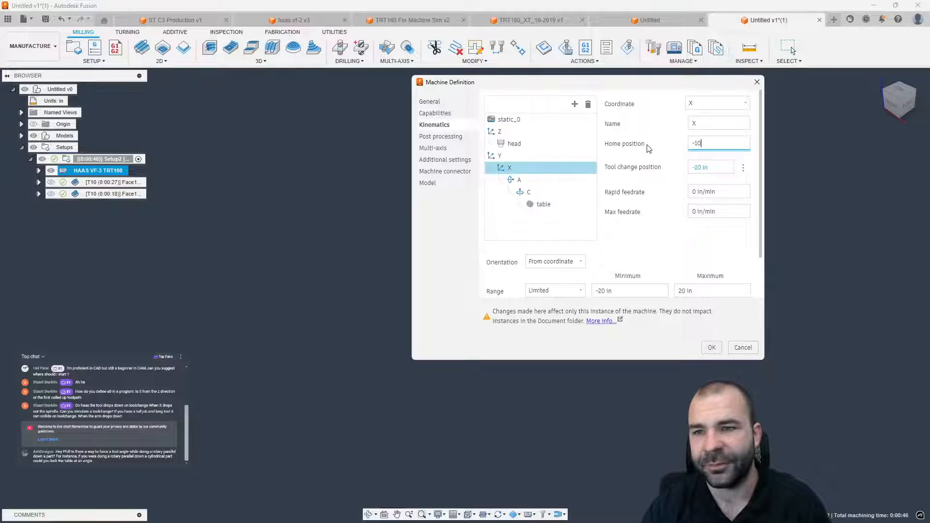
type("-10")
left_click(642, 247)
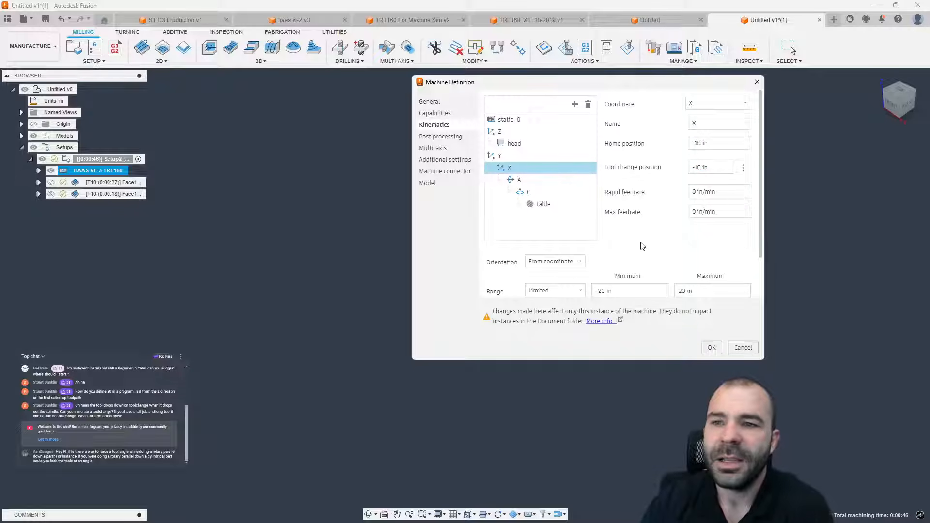
left_click(712, 349)
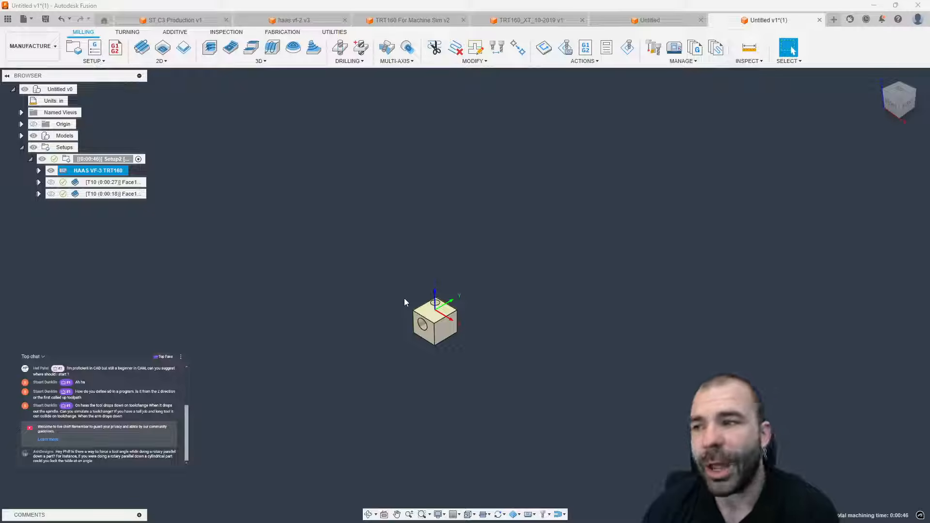
- Simulate Setup2 with the machine, show the NC code and jump to the first X-10. Y-10. homing line of Face1
right_click(112, 161)
left_click(204, 261)
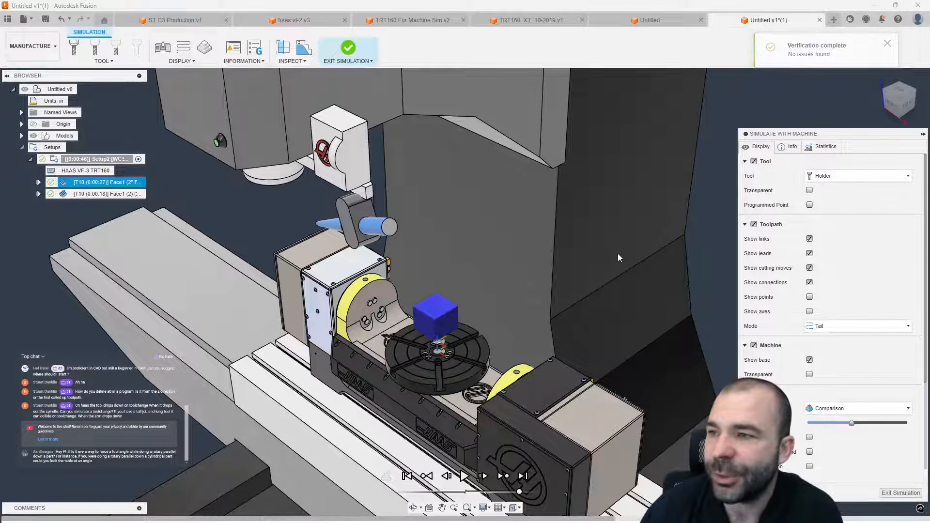
scroll(581, 219, "down", 2)
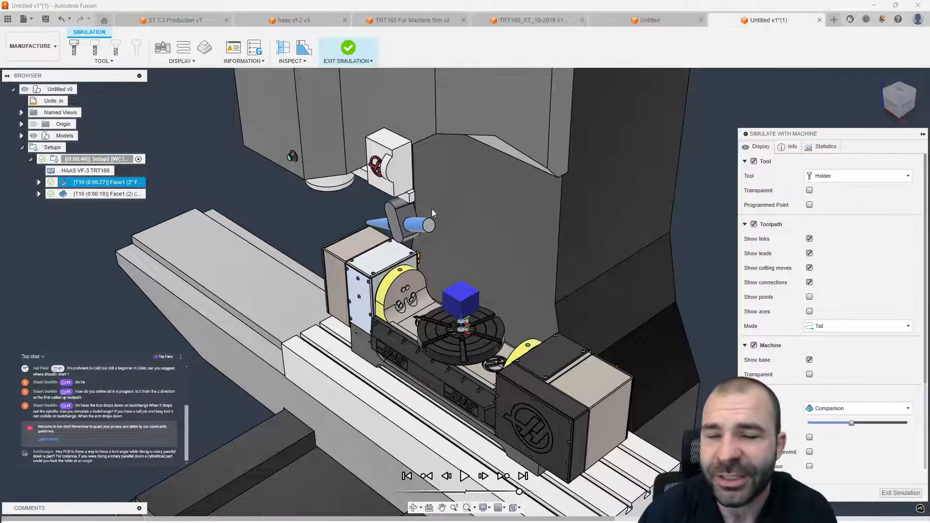
scroll(286, 169, "down", 3)
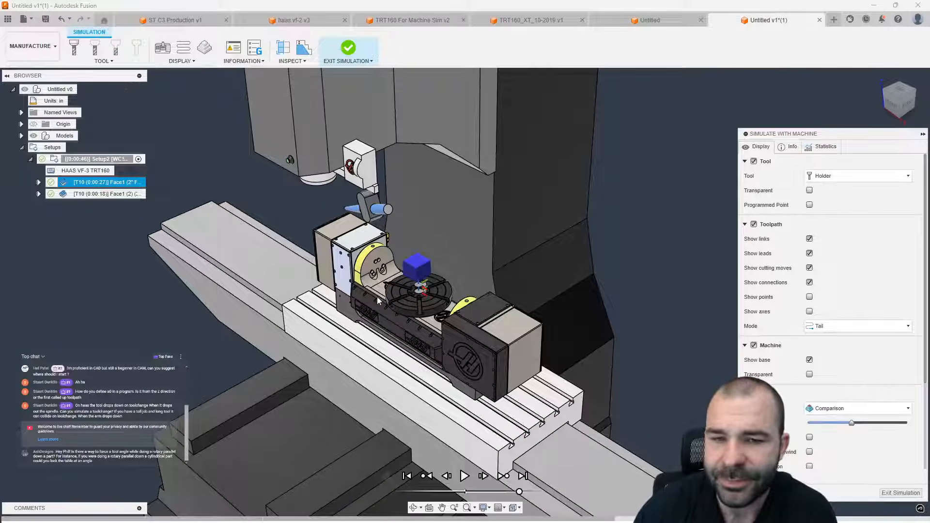
left_click(255, 47)
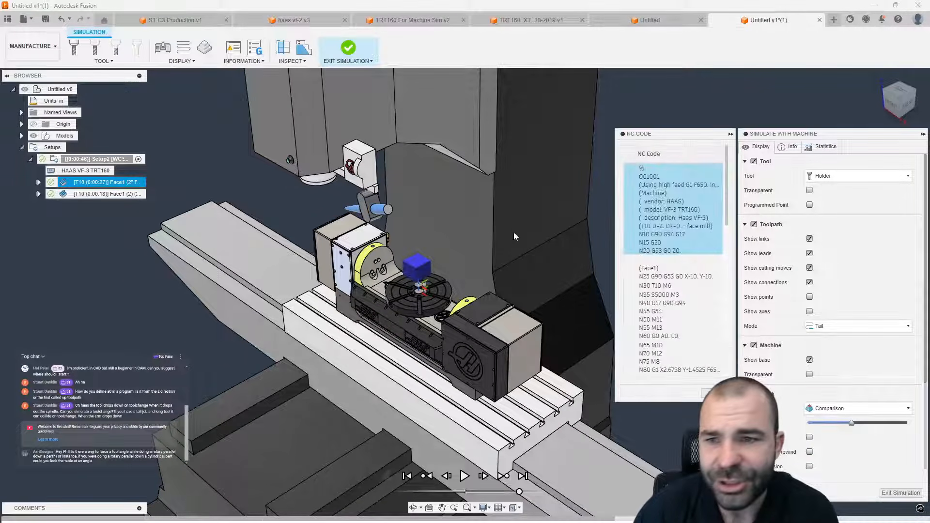
left_click(676, 277)
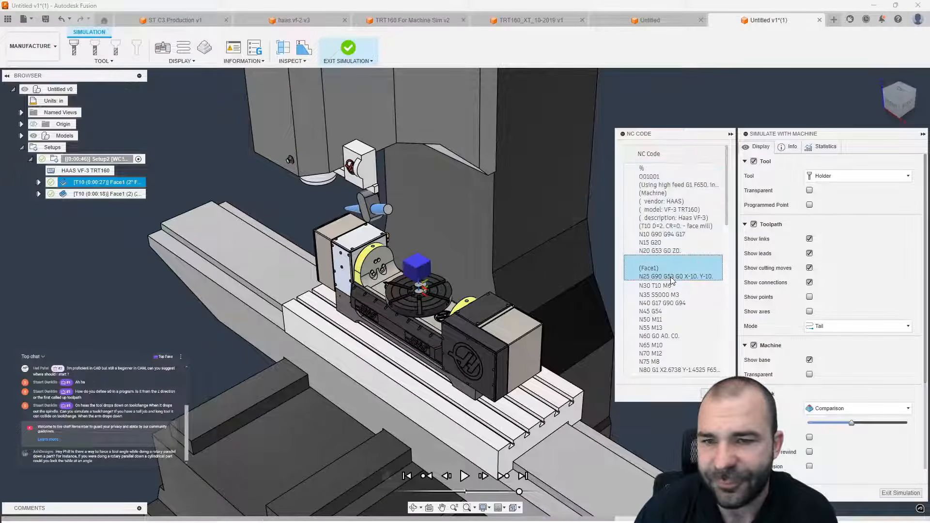
- Advance to the tool change, play the simulation through the indexed Face1 (2) operation, close the NC code and exit
left_click(483, 476)
middle_click_drag(396, 304, 300, 152, "shift")
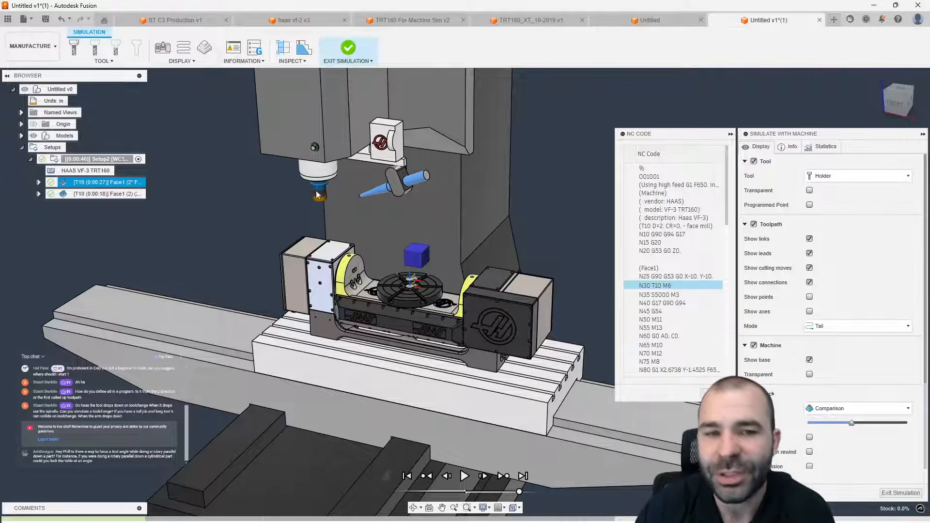
left_click(465, 476)
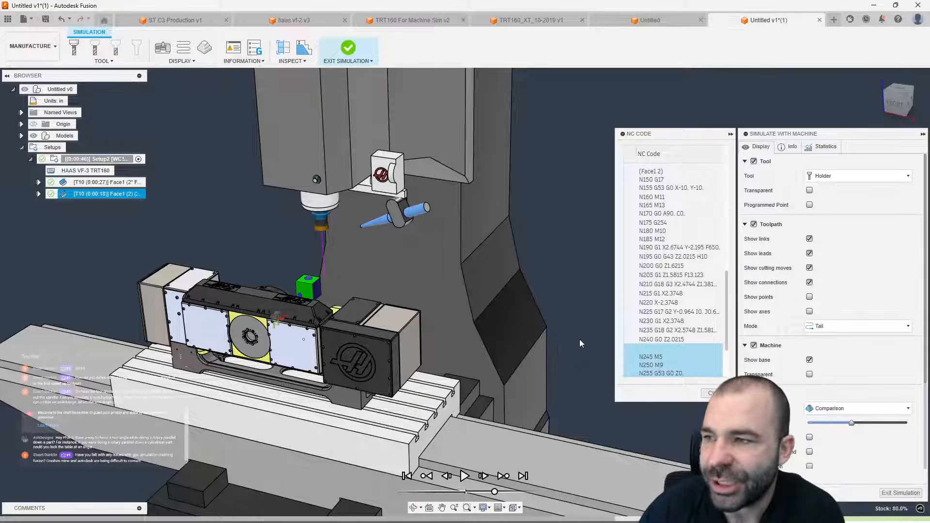
left_click(714, 392)
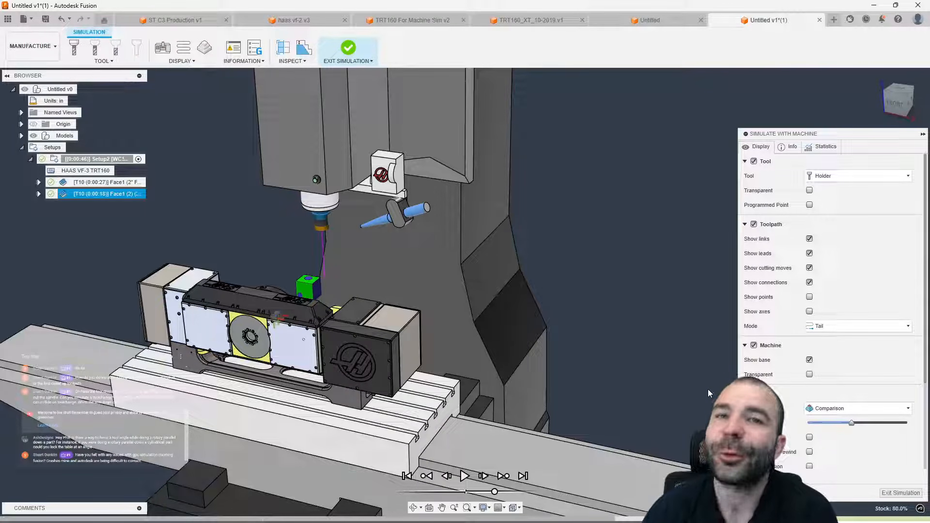
left_click(888, 493)
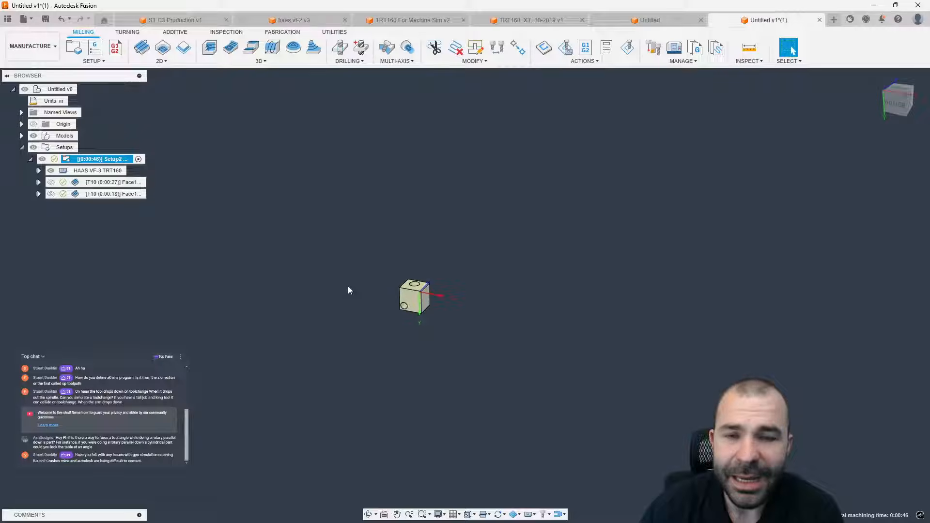
- Run and exit the machine simulation of Setup2, followed by its standard toolpath simulation without the machine
left_click(566, 53)
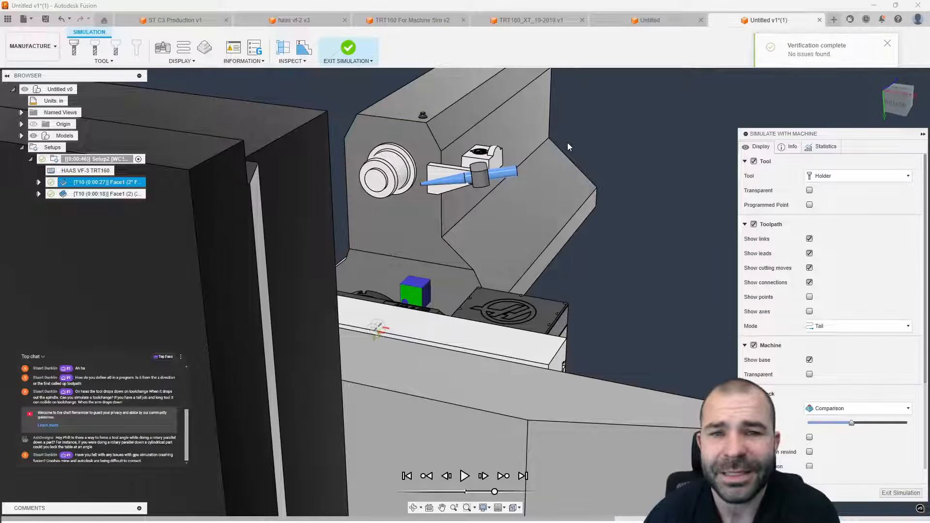
left_click(900, 493)
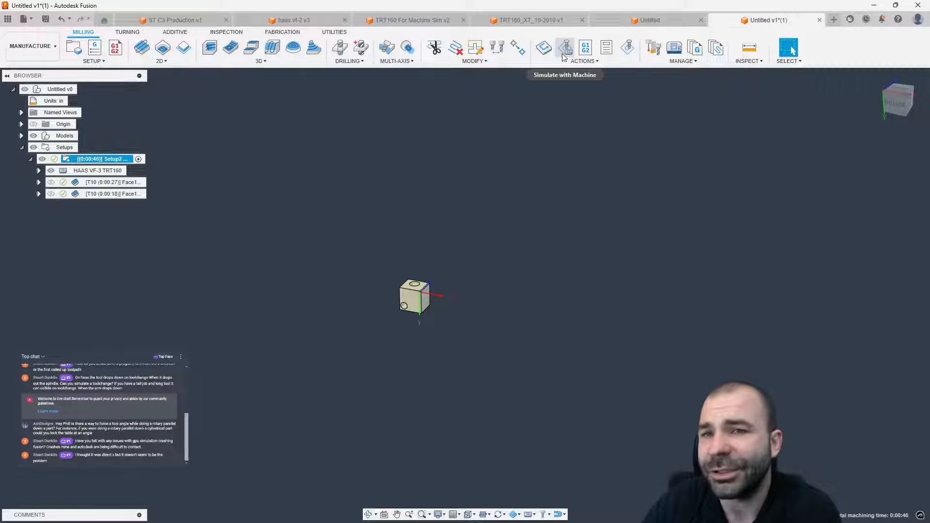
left_click(628, 49)
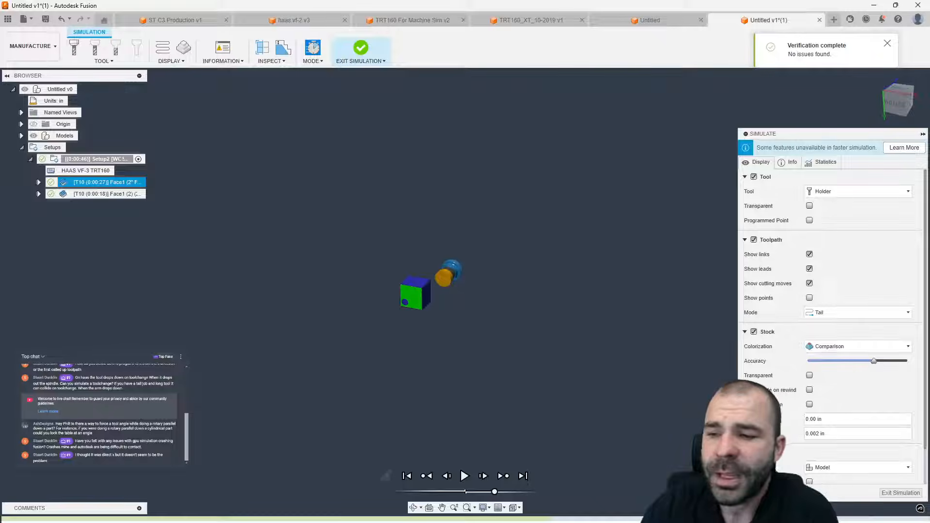
left_click(896, 494)
- Check the available graphics driver options in the general preferences, cancel without changes and fit the part in view
left_click(918, 20)
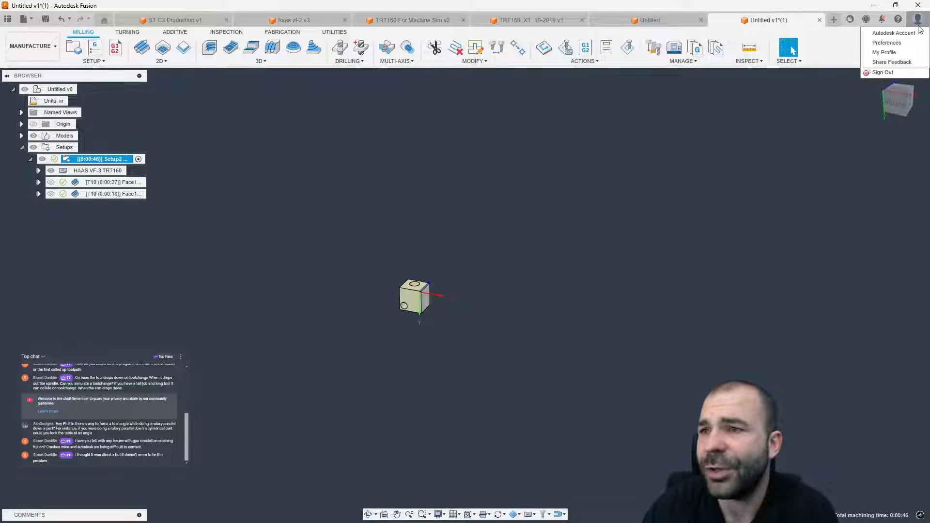
left_click(887, 43)
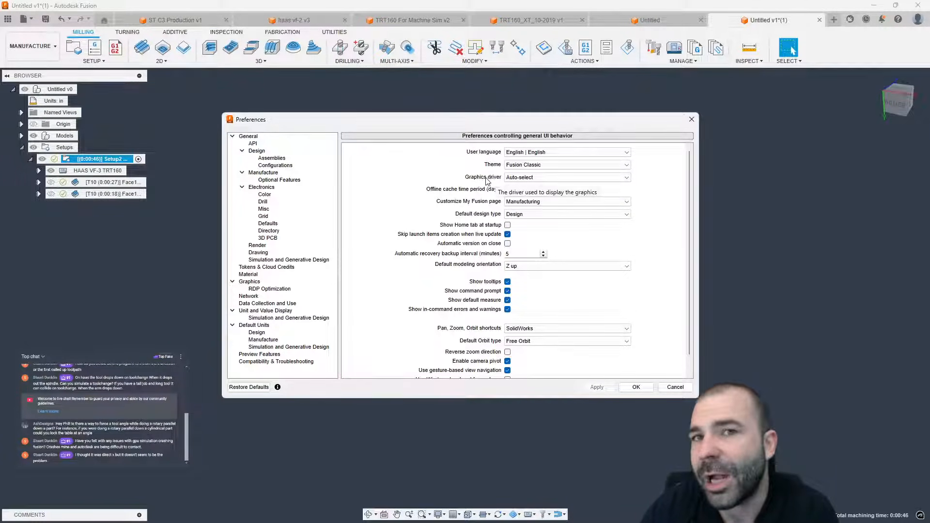
left_click(527, 177)
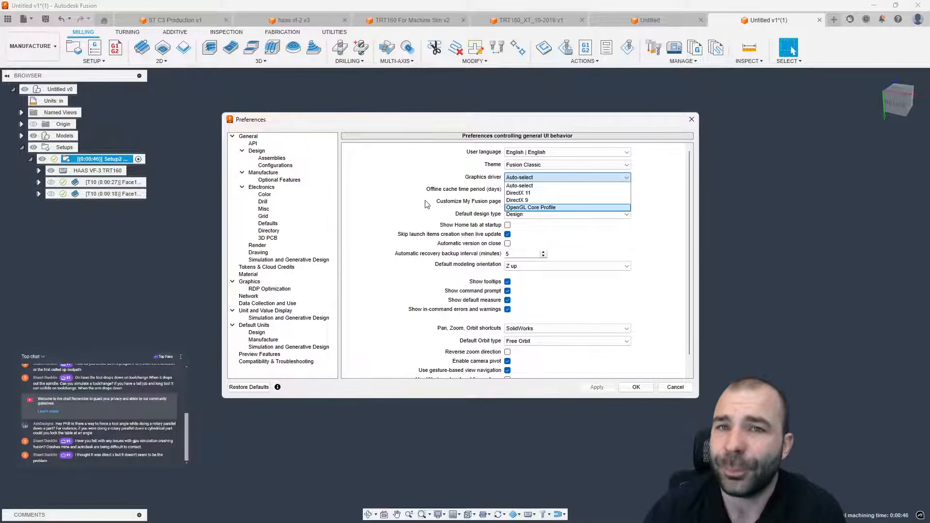
left_click(676, 387)
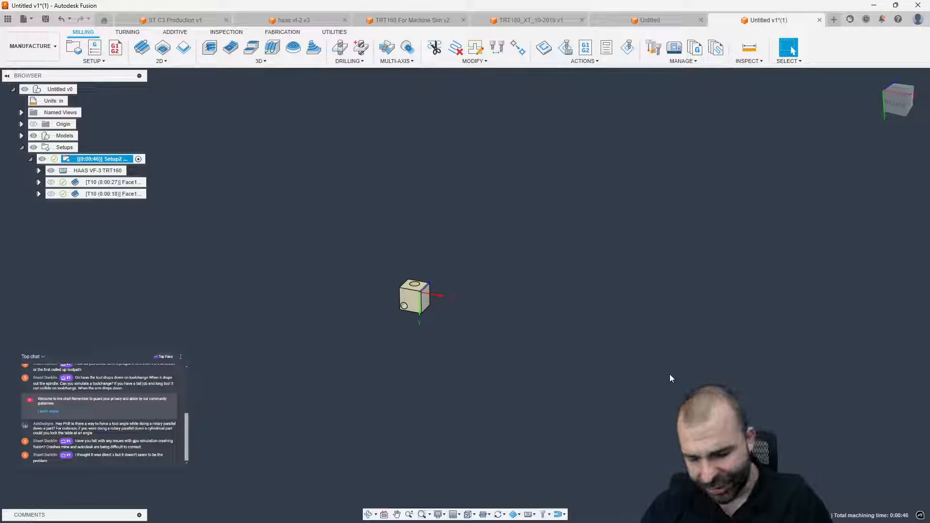
key("F6")
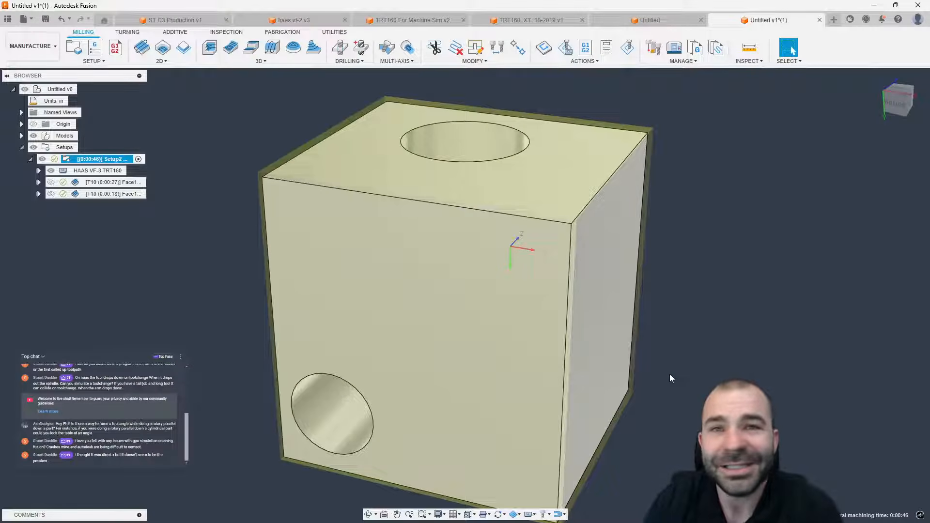